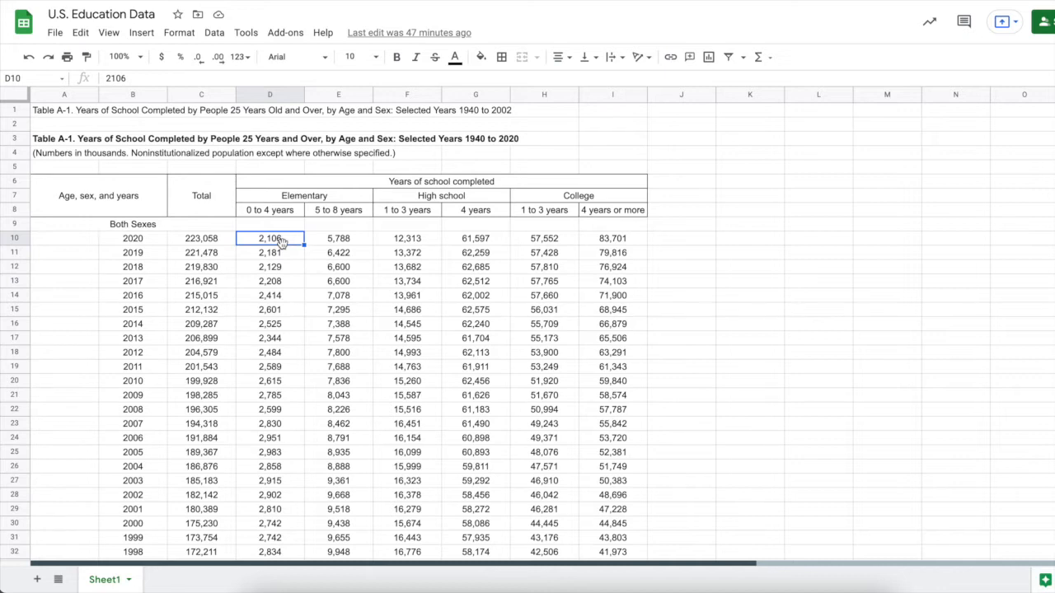
Step through the 2020 row: the 223,058 total and each schooling-level value
click(138, 238)
key(Down)
key(Down)
key(Down)
key(Down)
key(Down)
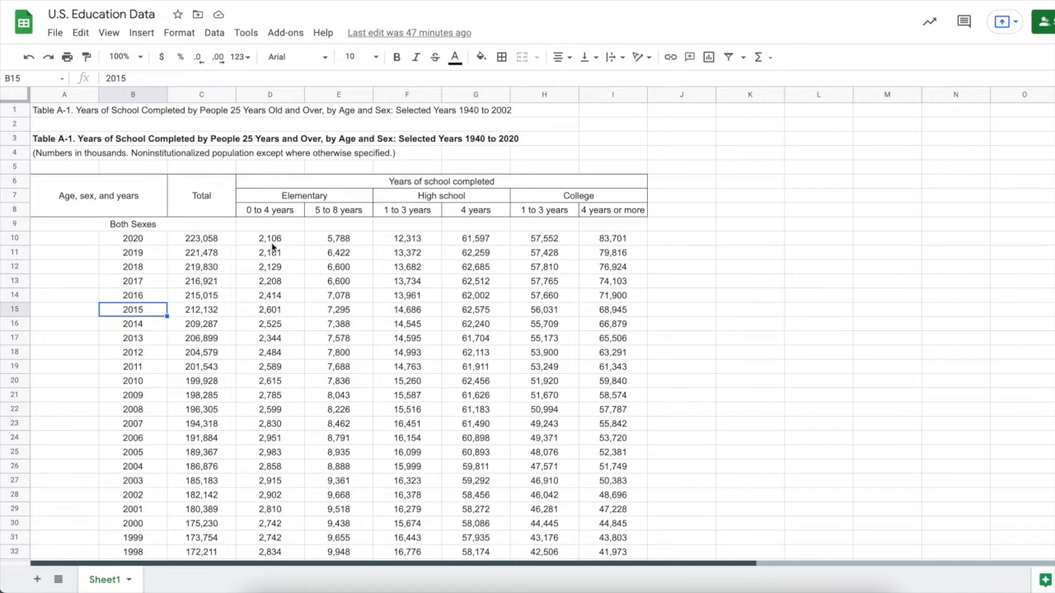
click(216, 239)
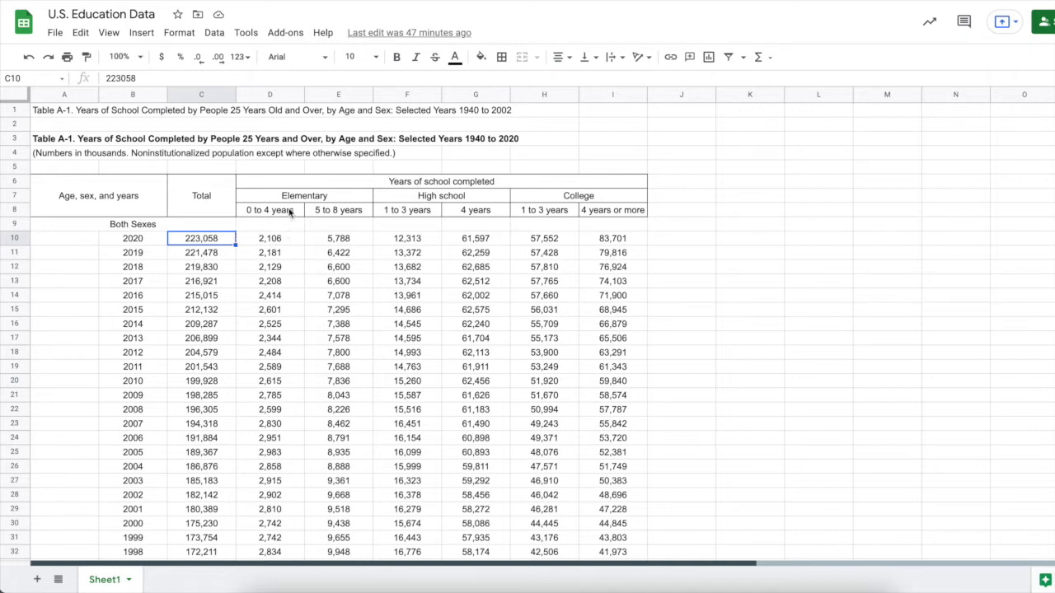
click(272, 242)
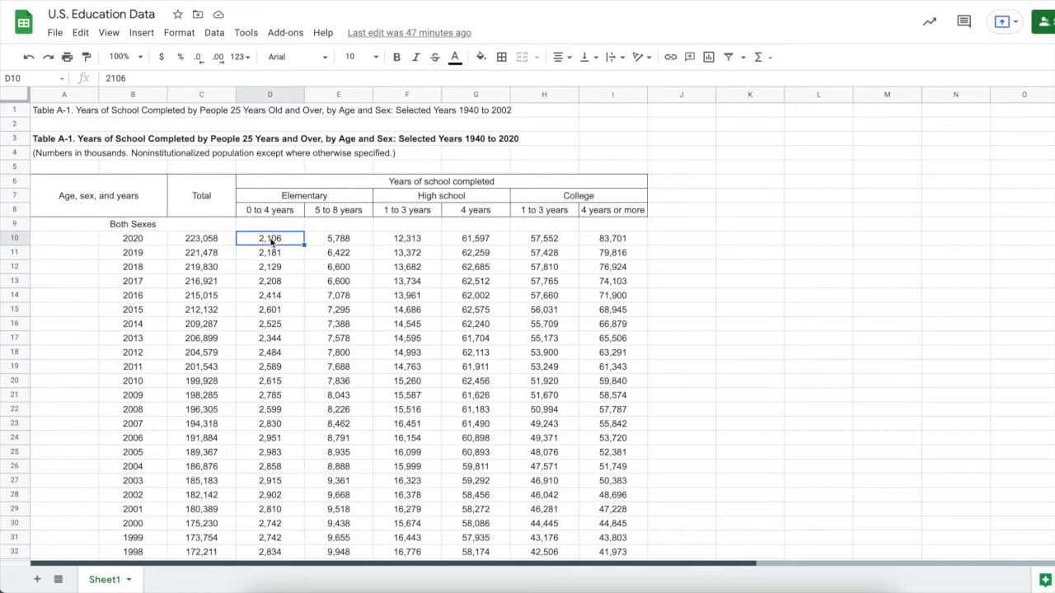
key(Right)
key(Right)
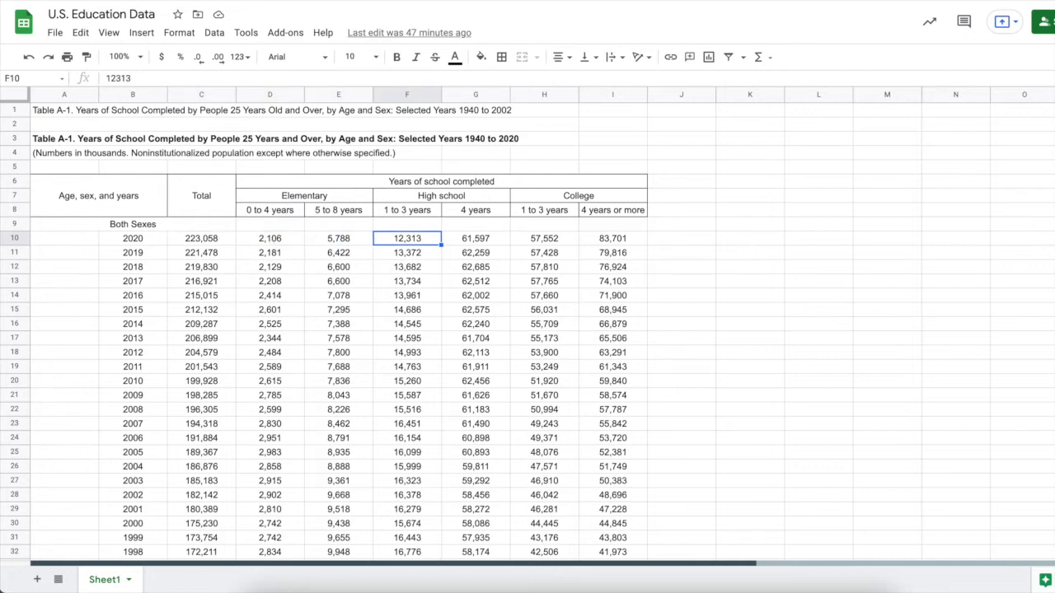
key(Right)
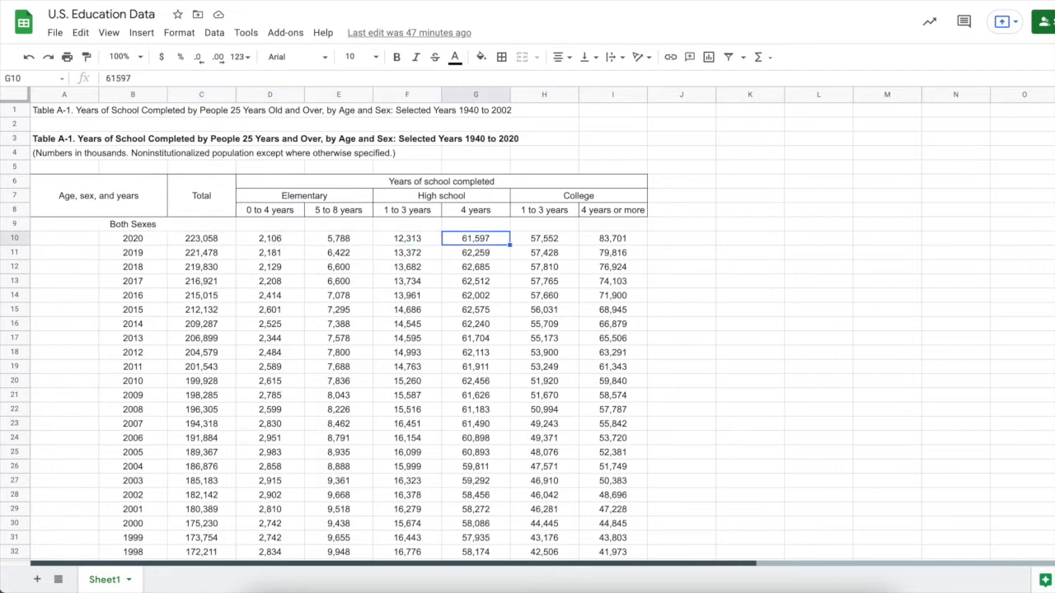
key(Right)
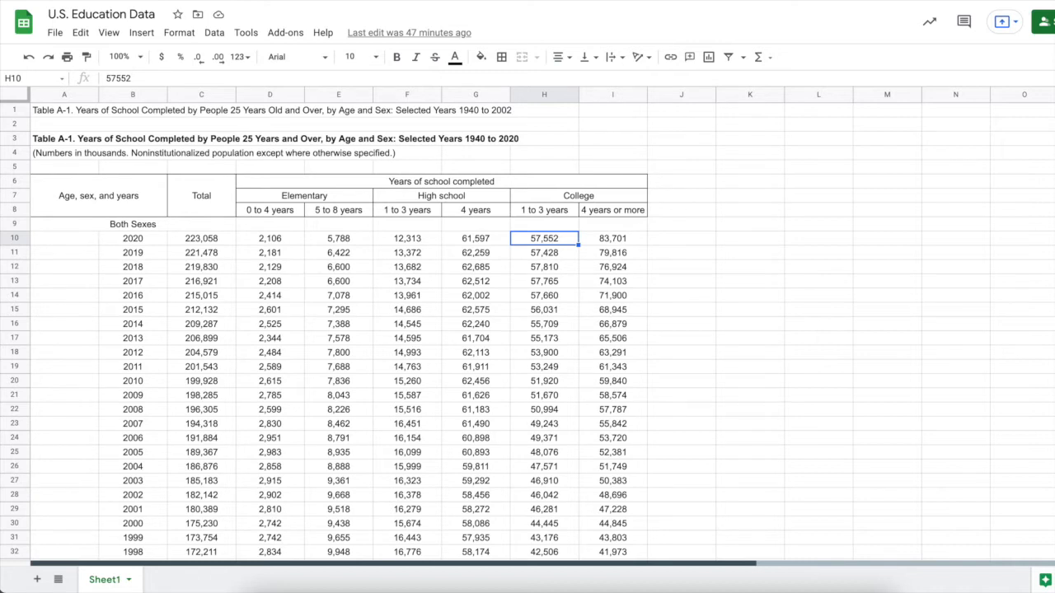
key(Right)
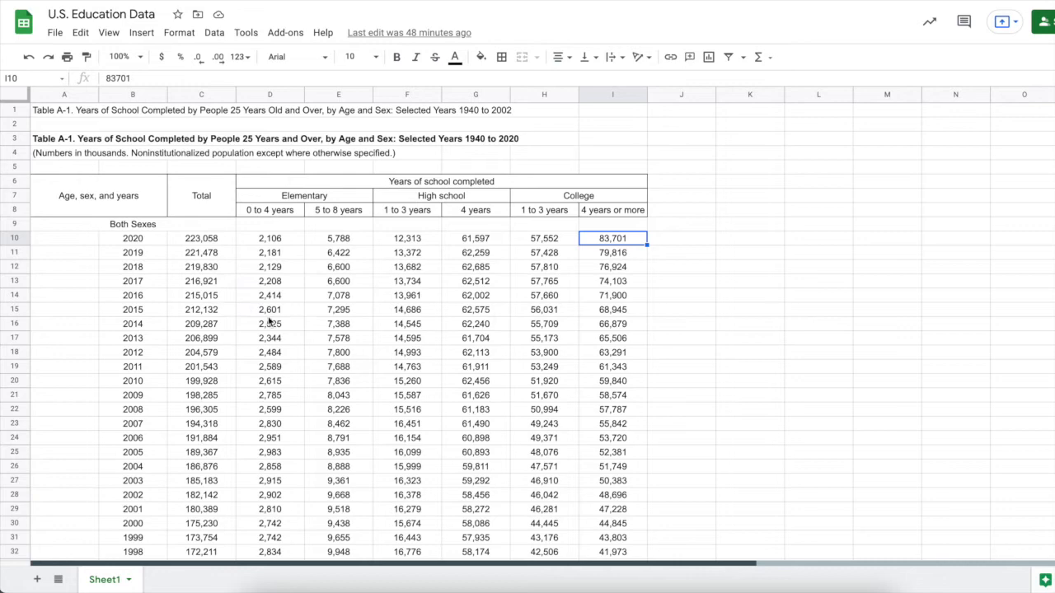
Scroll through the Male and Both Sexes sections, returning to the 'Age, sex, and years' header
scroll(270, 321, down, 15)
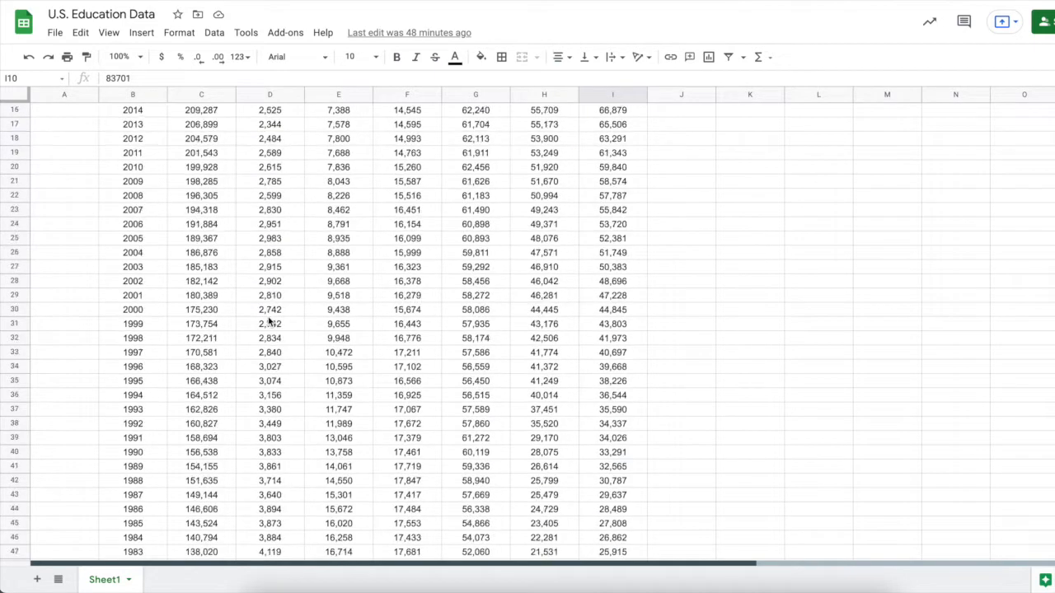
scroll(269, 321, down, 1)
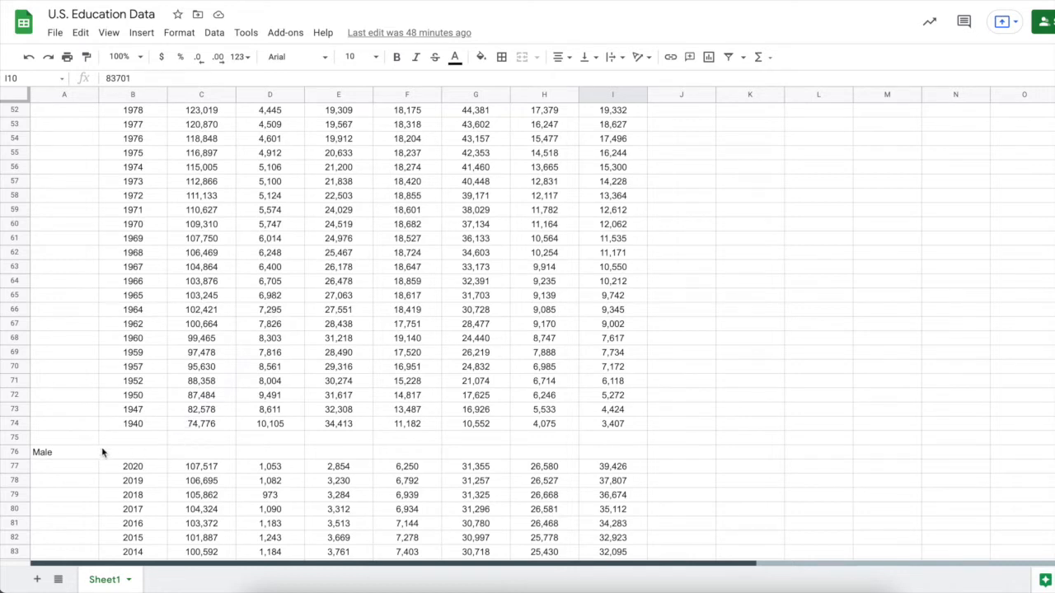
click(65, 456)
scroll(64, 458, up, 17)
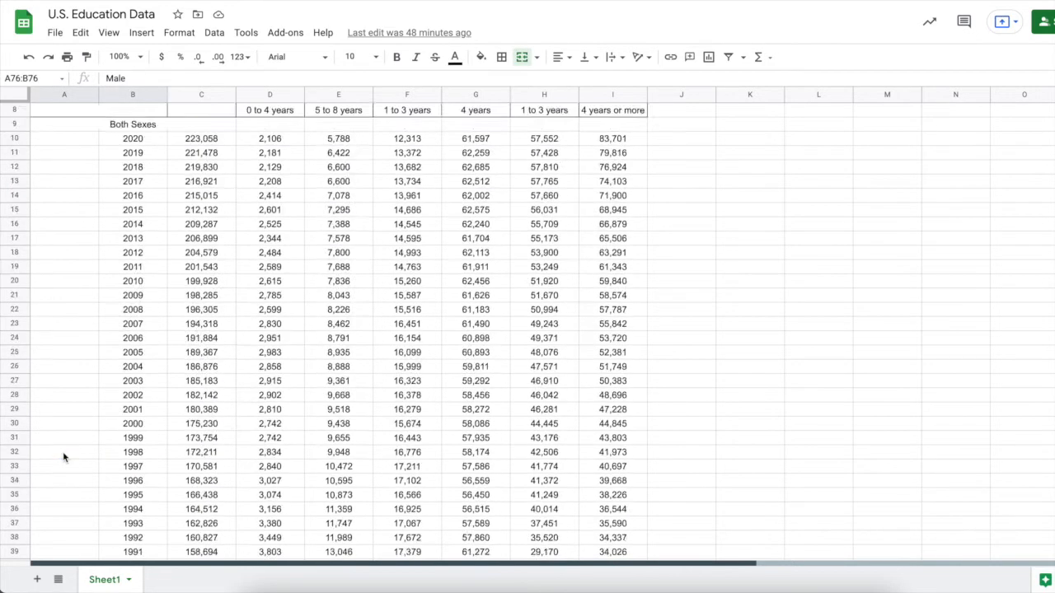
click(121, 230)
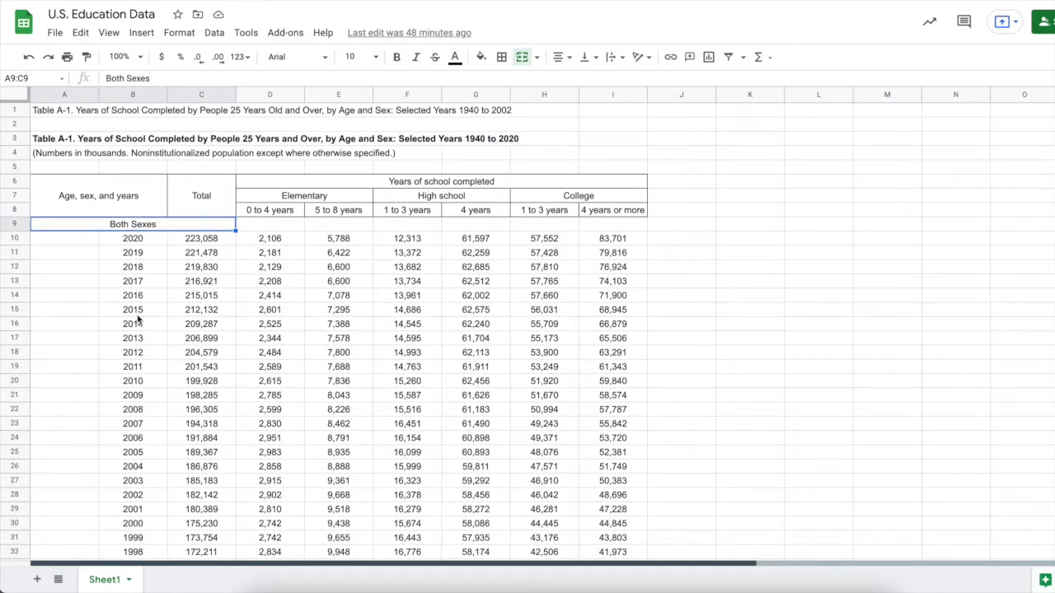
scroll(138, 320, down, 20)
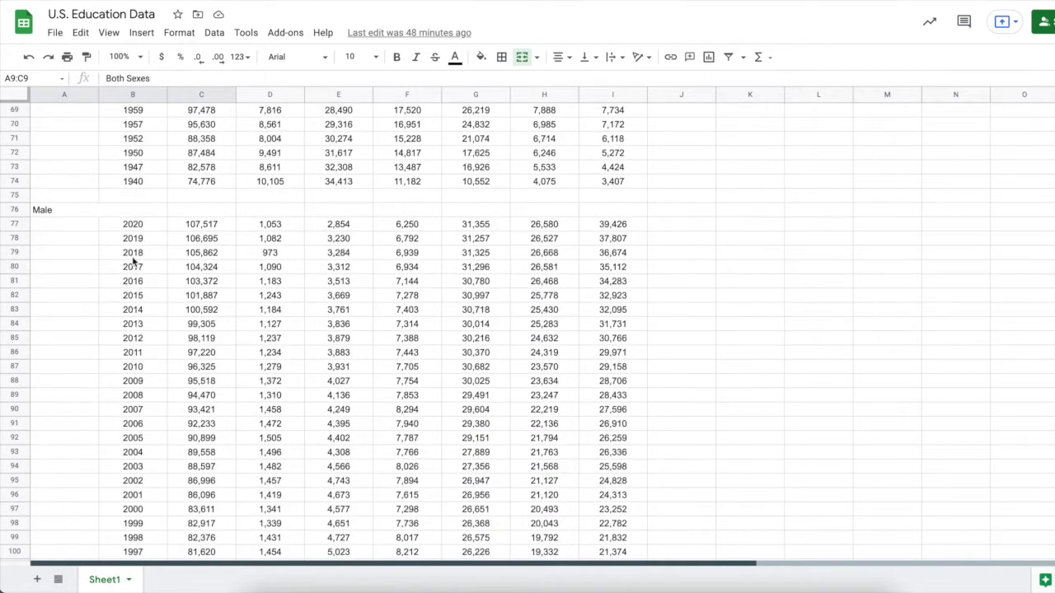
scroll(133, 262, down, 19)
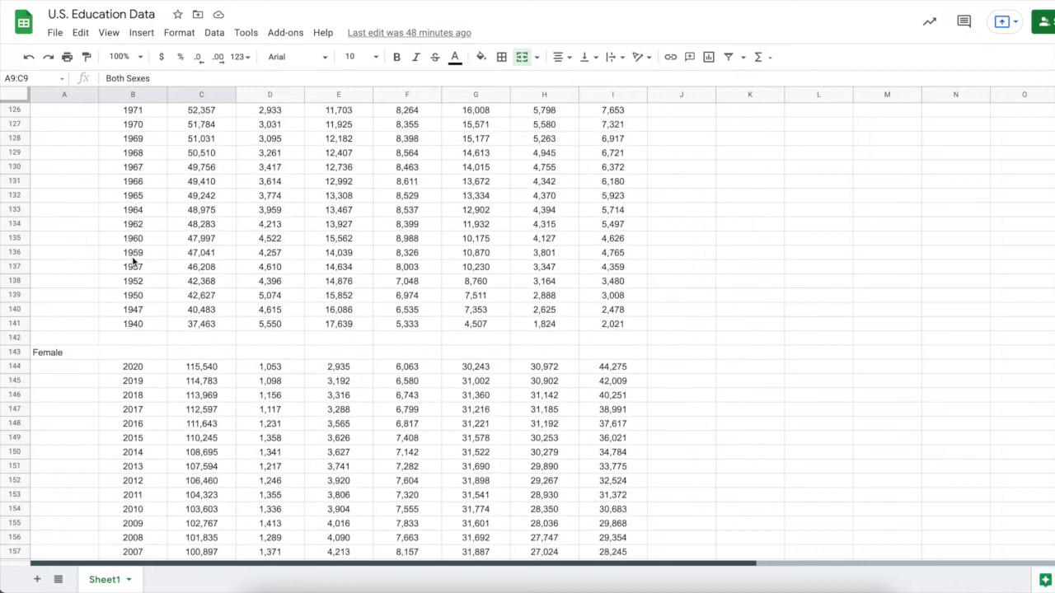
scroll(130, 314, down, 1)
scroll(130, 314, down, 4)
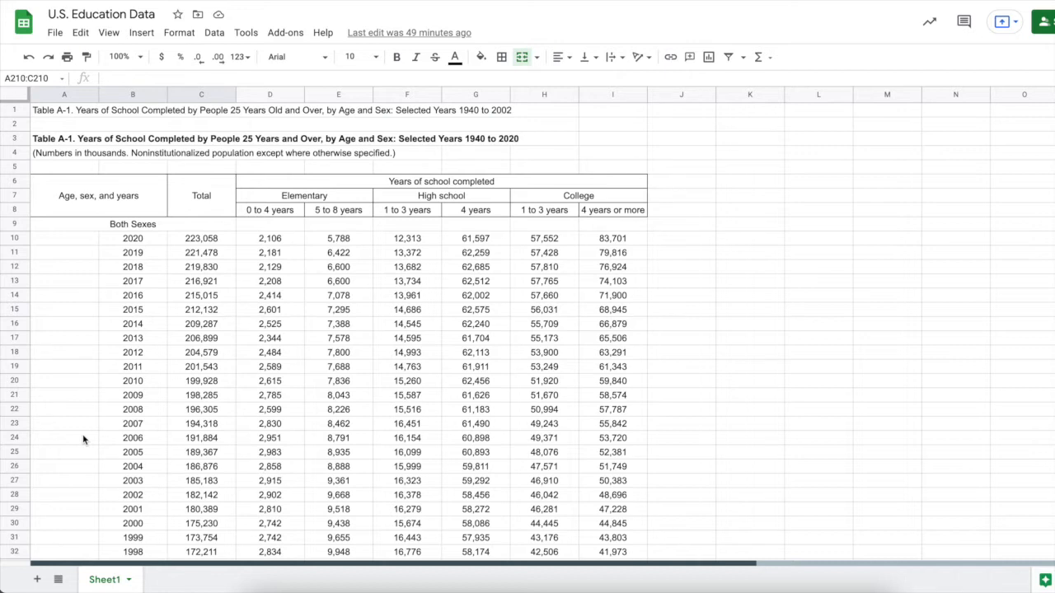
scroll(132, 443, down, 3)
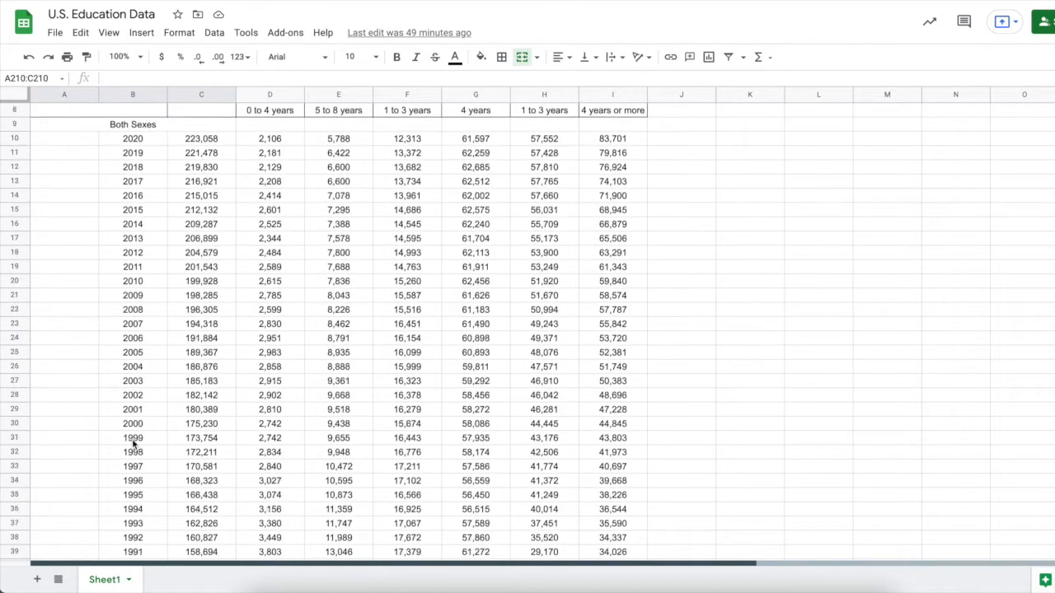
scroll(132, 442, down, 2)
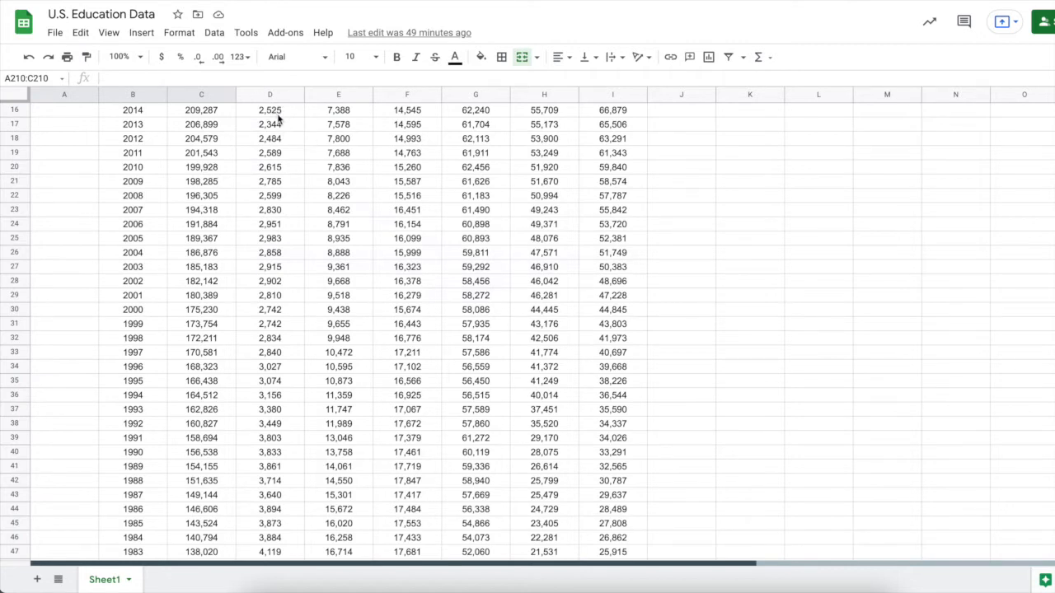
scroll(277, 119, up, 5)
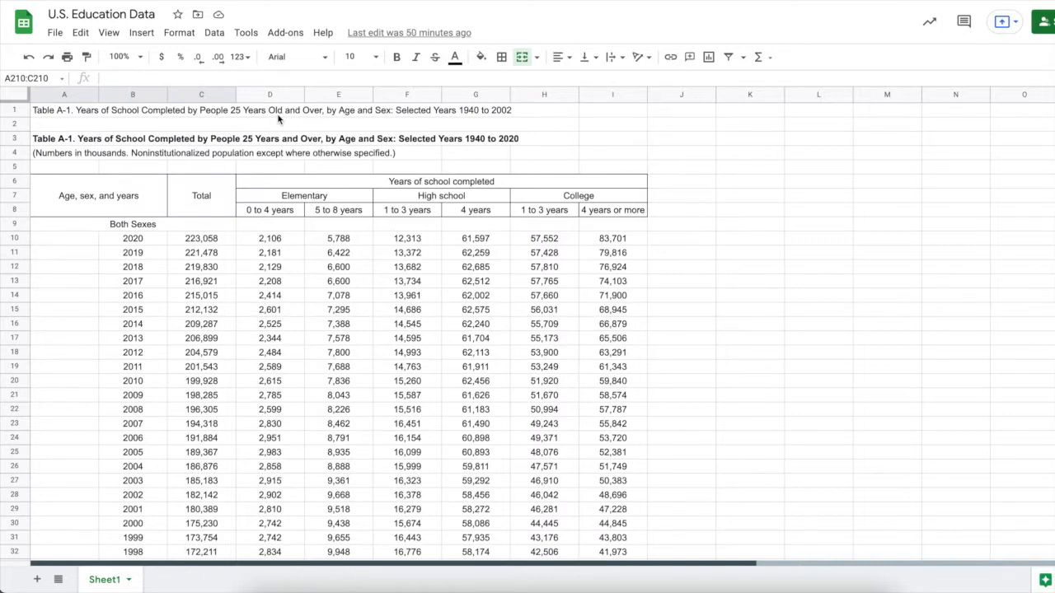
click(56, 212)
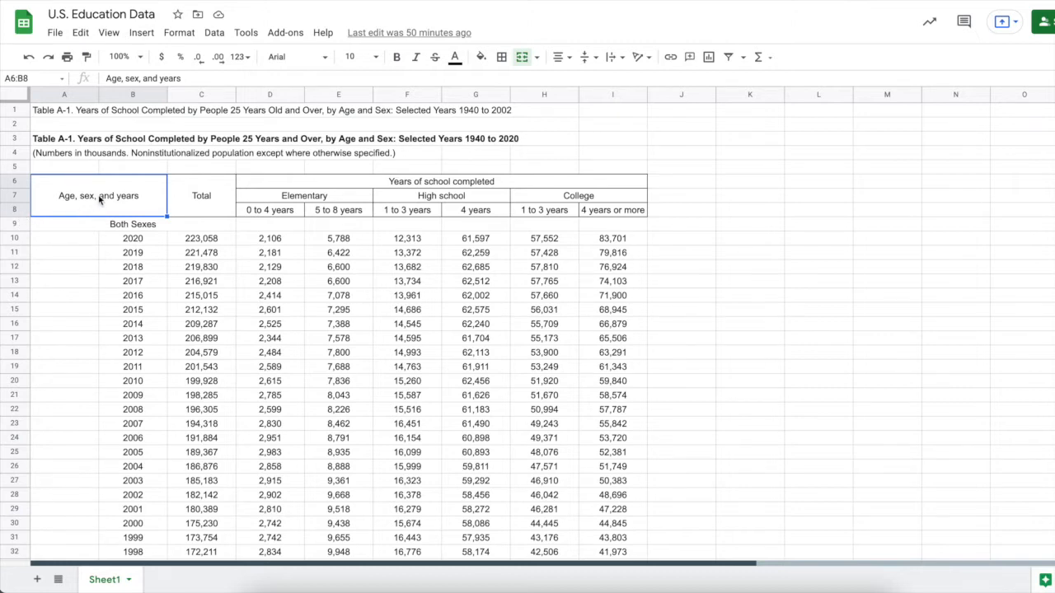
Freeze rows up to header row 8 and scroll to confirm the headings stay fixed
click(109, 37)
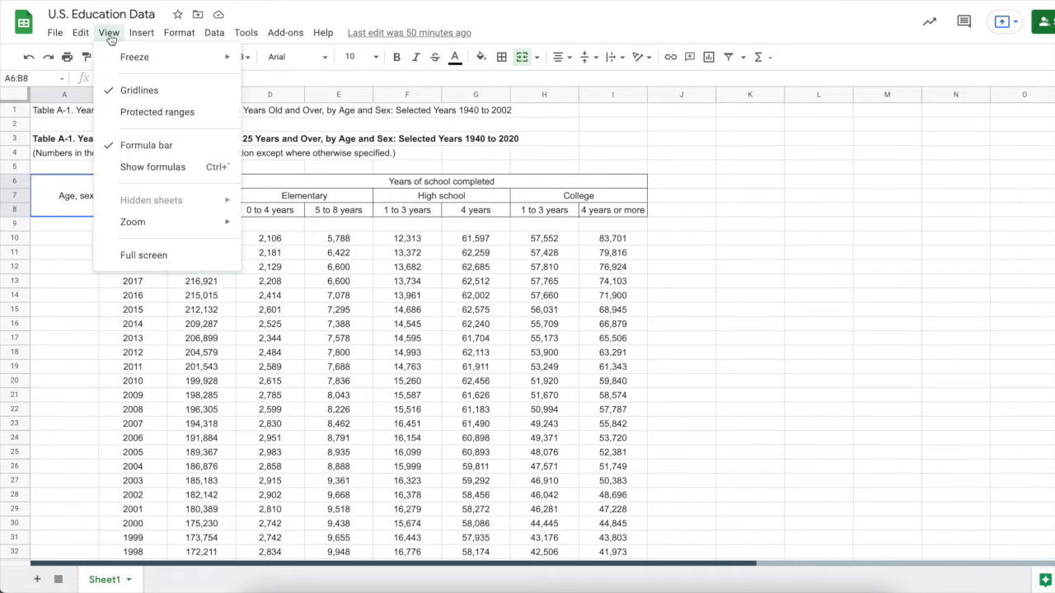
mouse_move(132, 59)
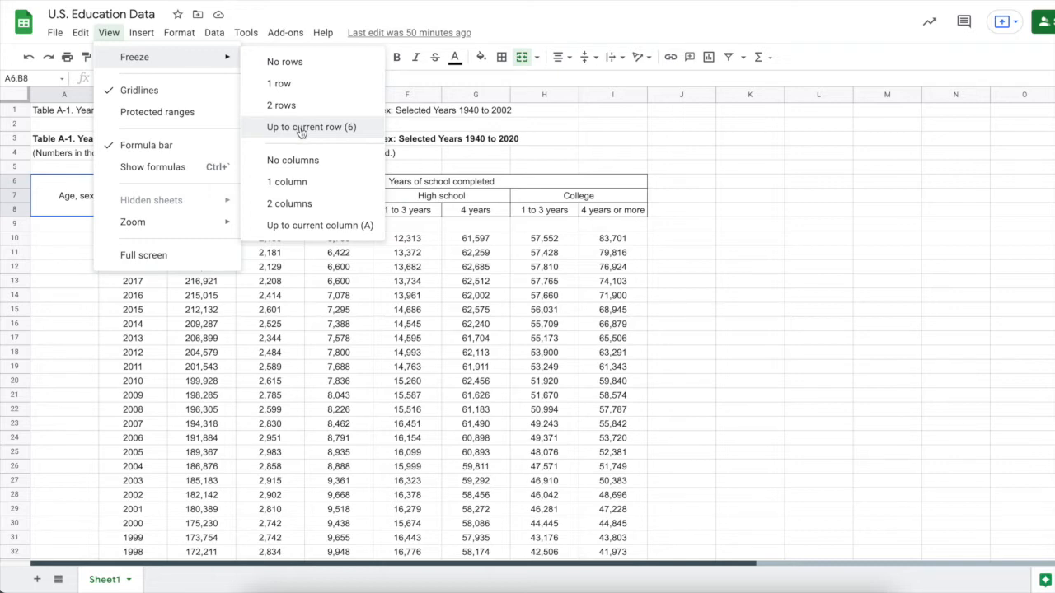
click(452, 158)
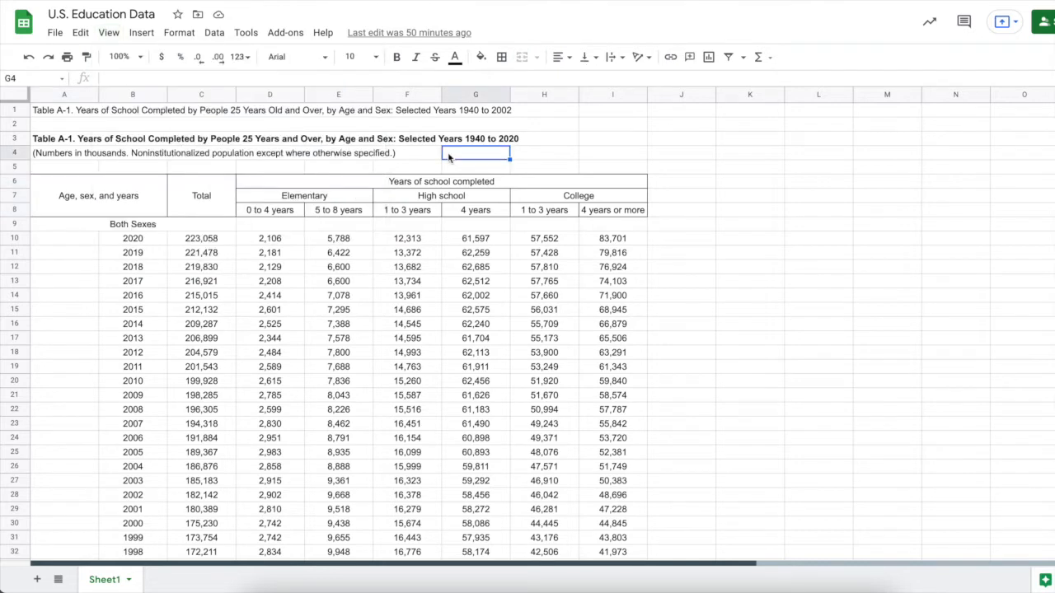
click(287, 213)
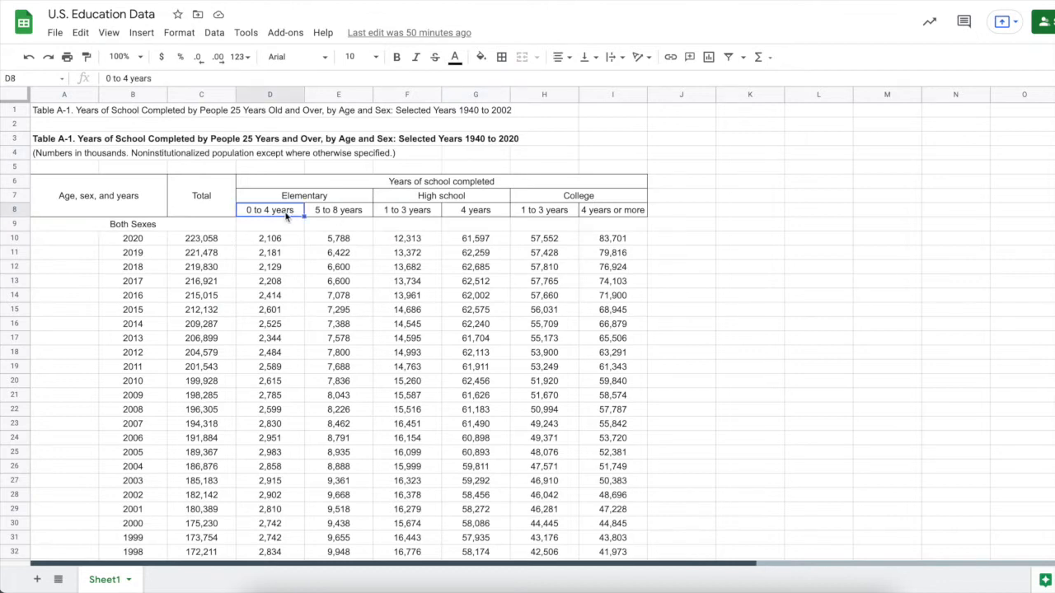
click(109, 33)
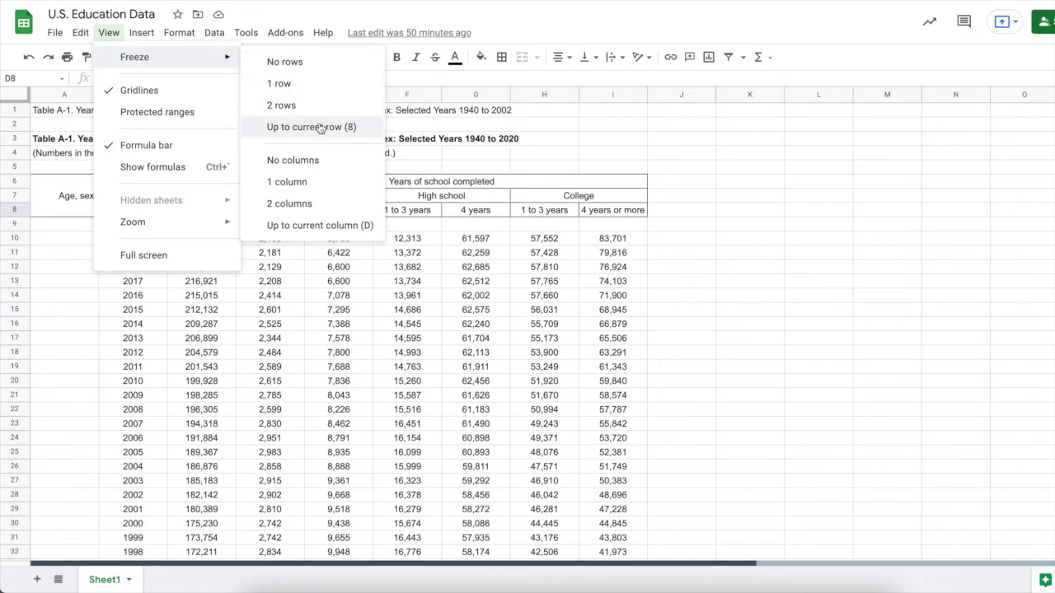
click(320, 128)
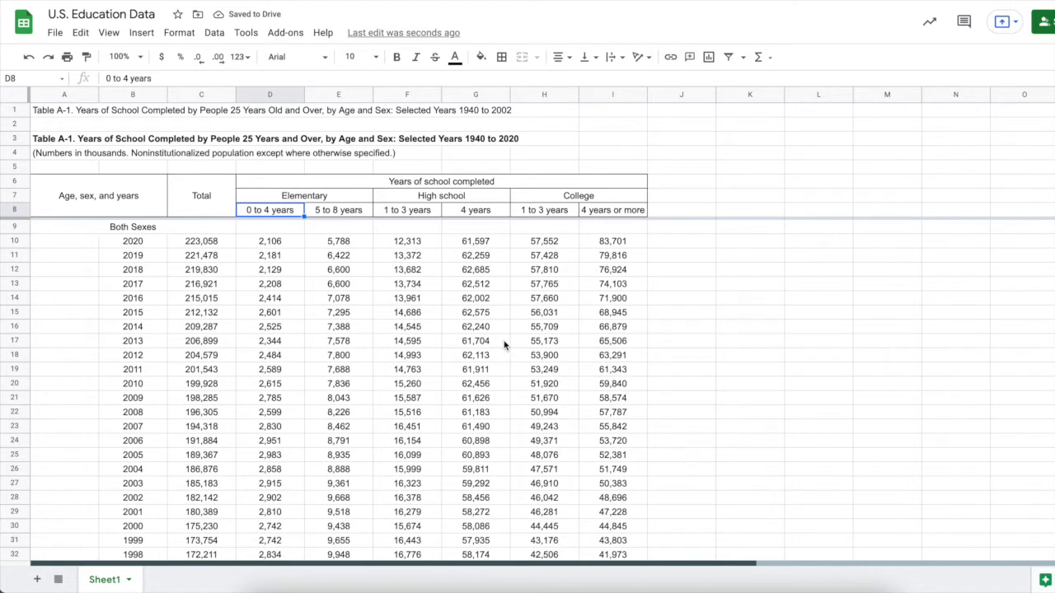
scroll(505, 346, down, 5)
scroll(505, 346, down, 3)
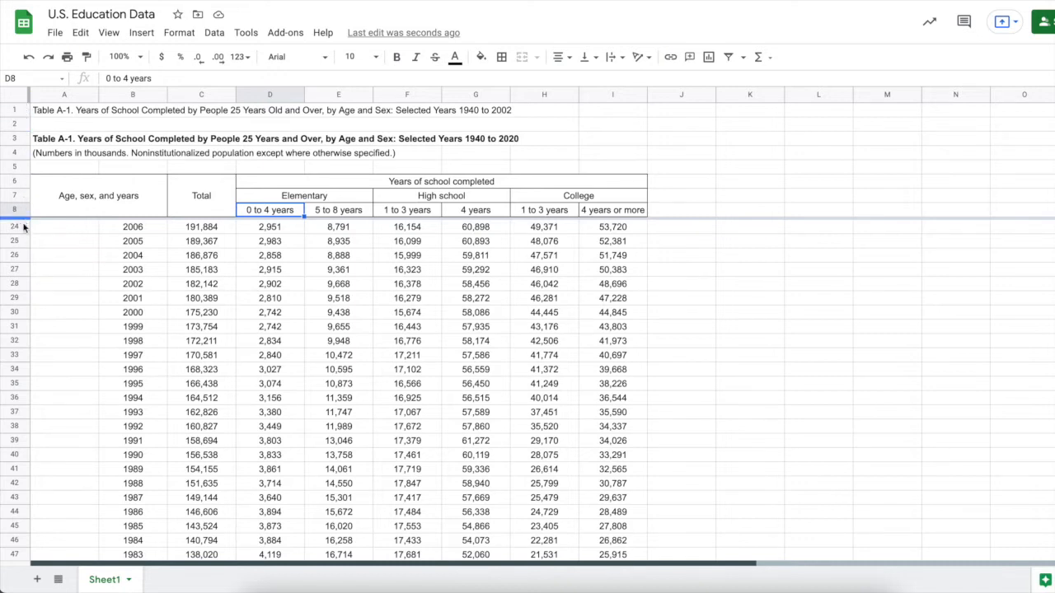
scroll(277, 322, down, 1)
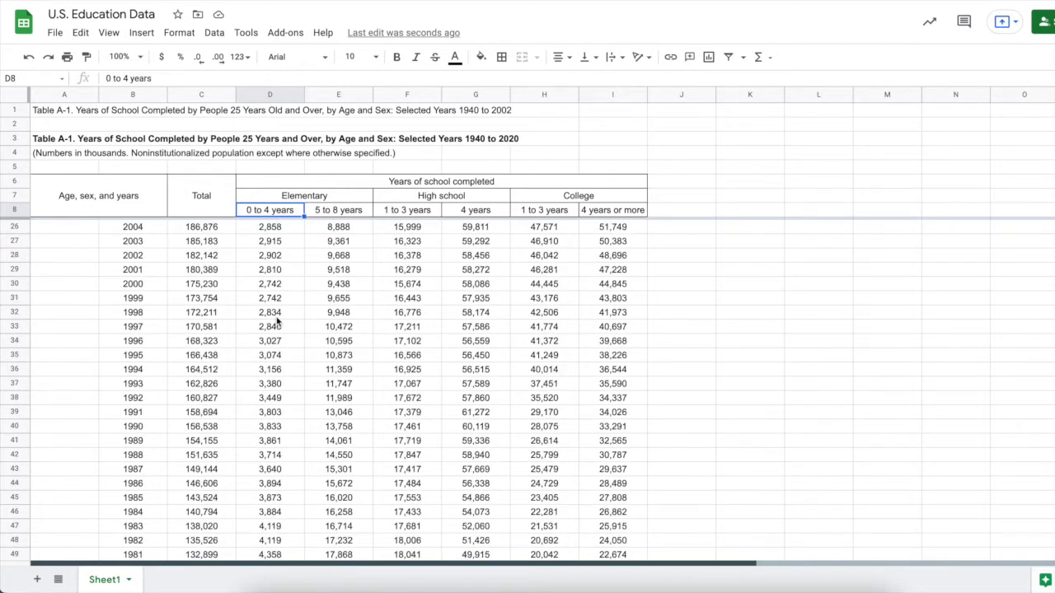
scroll(278, 321, down, 2)
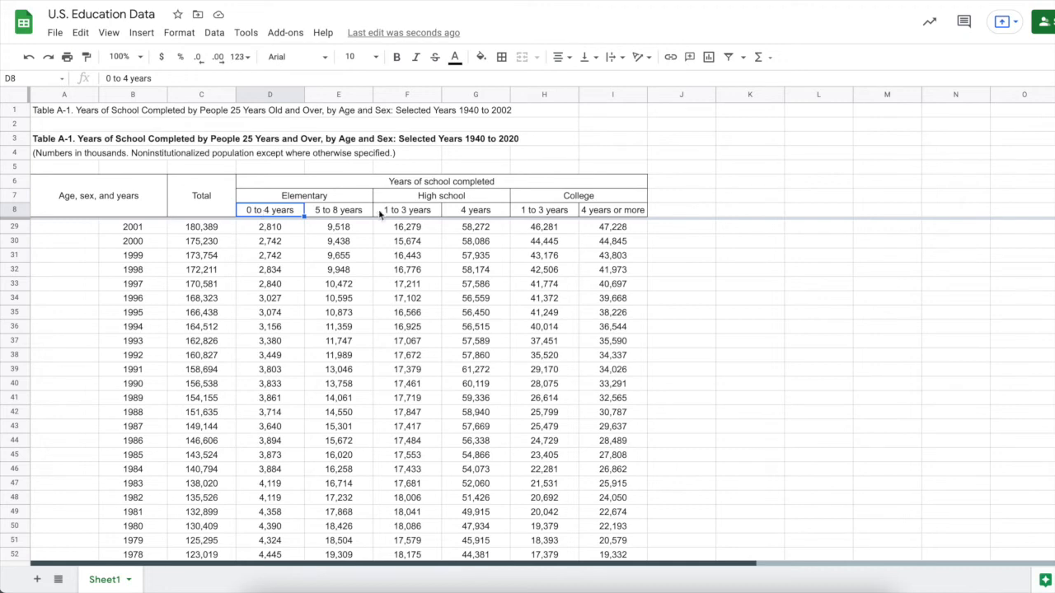
scroll(612, 278, down, 3)
scroll(611, 278, up, 10)
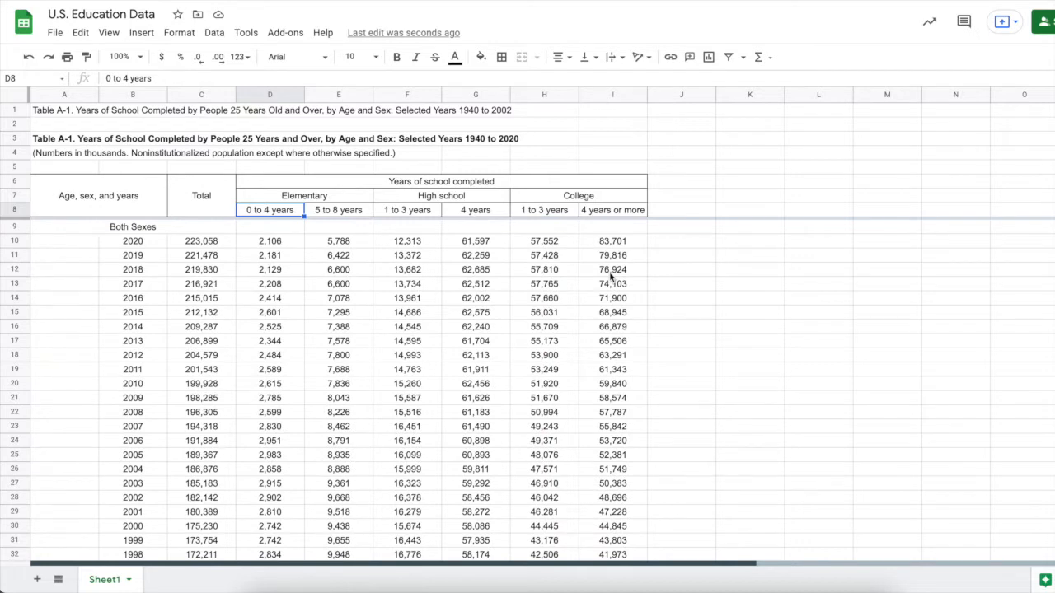
Chart the 2020 values D10:I10 as a column chart and drag it down-right off the table
click(669, 272)
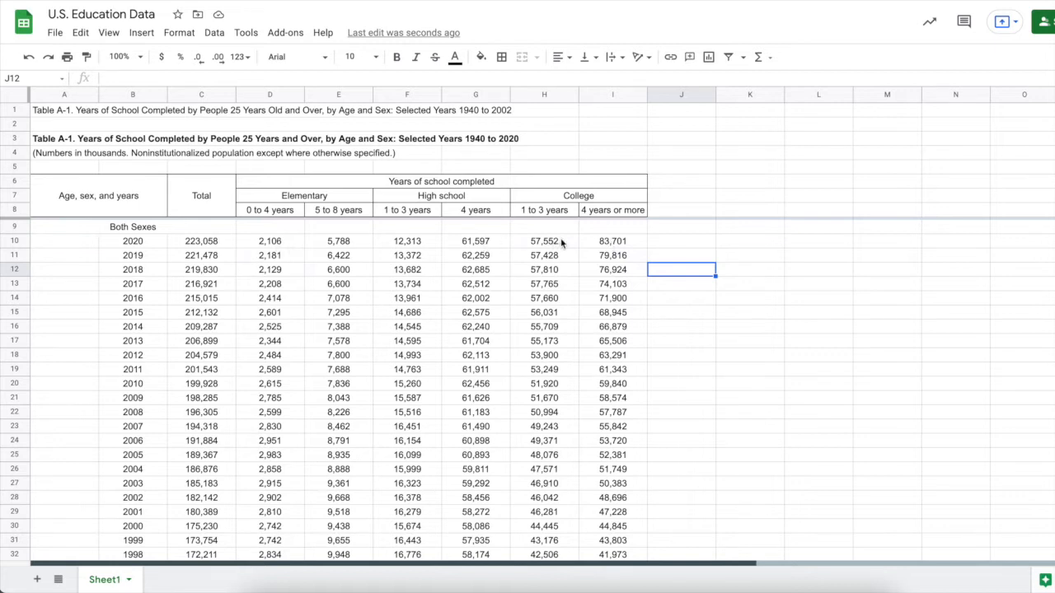
drag(604, 243, 290, 244)
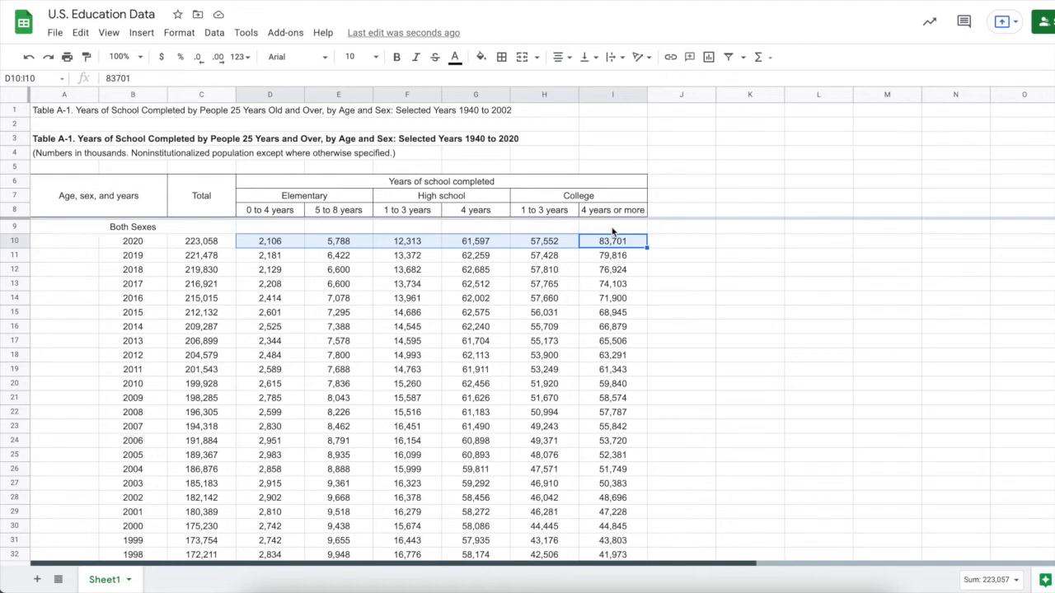
click(709, 58)
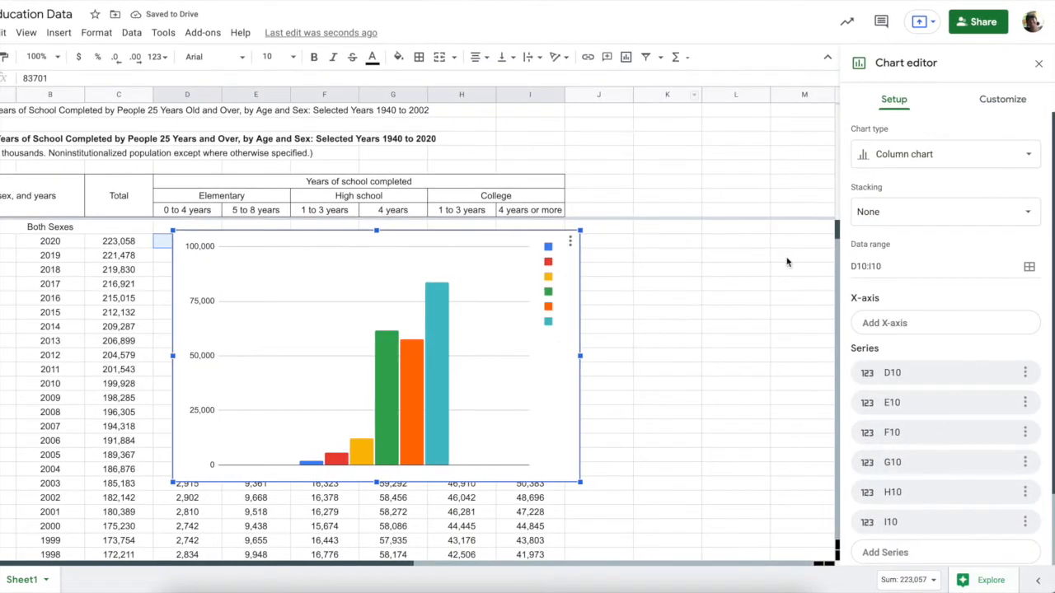
drag(547, 412, 776, 448)
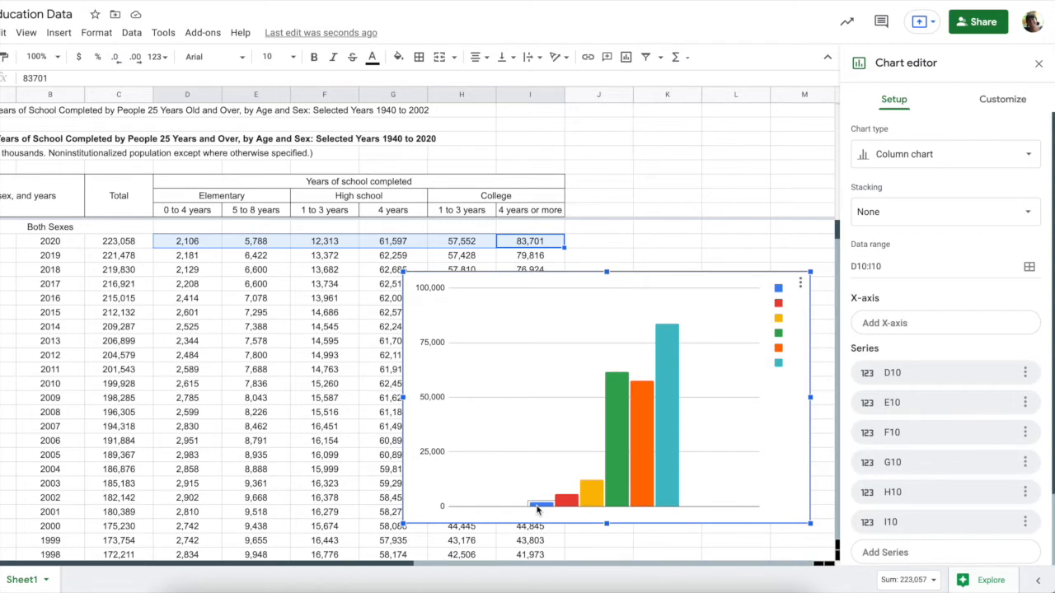
Make the chart a Pie chart with rows/columns switched, one slice per 2020 value
click(906, 152)
scroll(887, 392, down, 2)
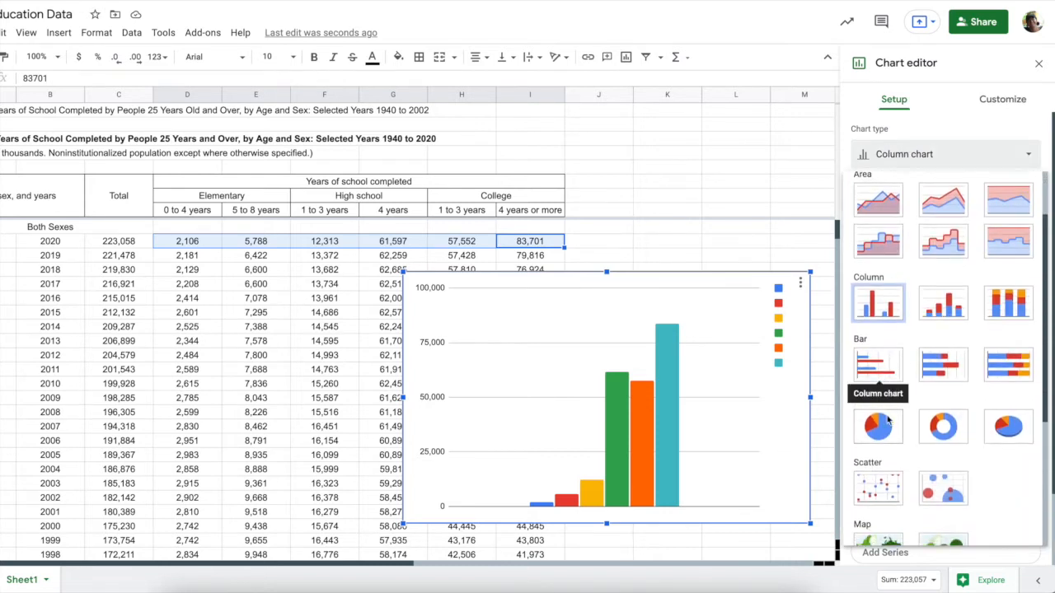
click(878, 425)
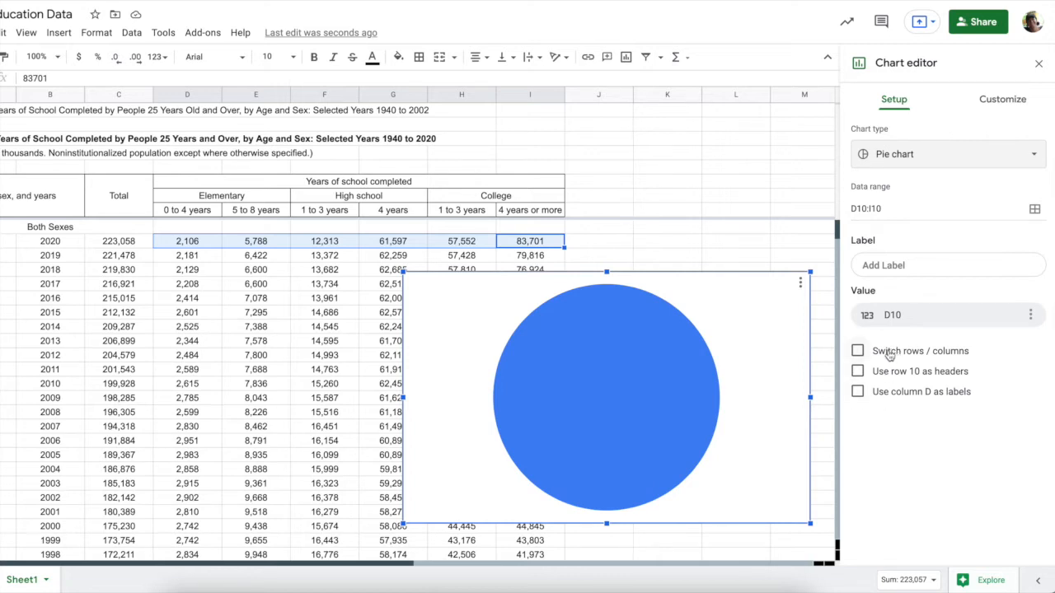
click(857, 351)
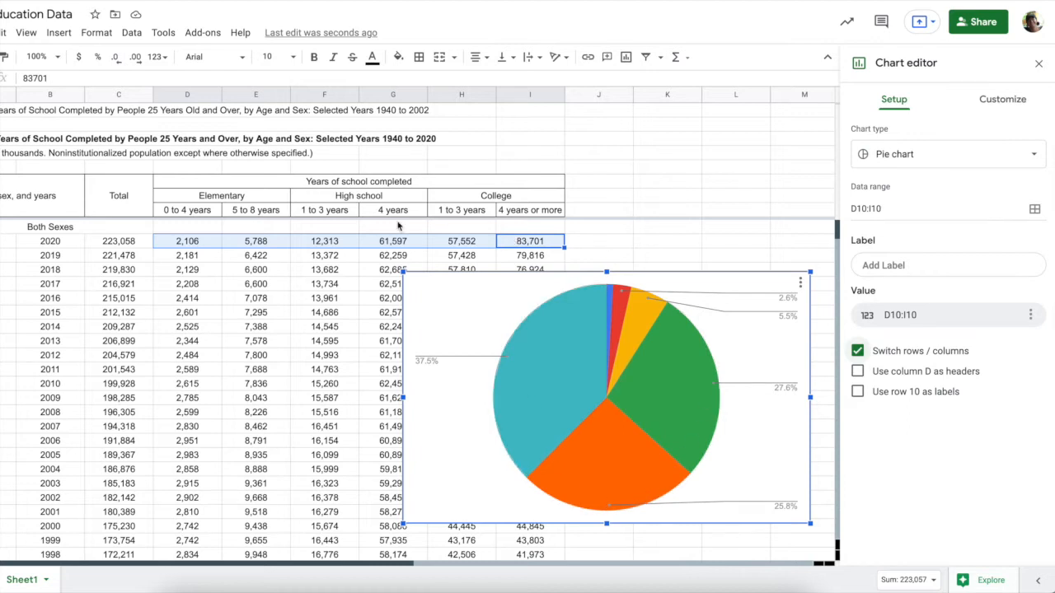
click(904, 267)
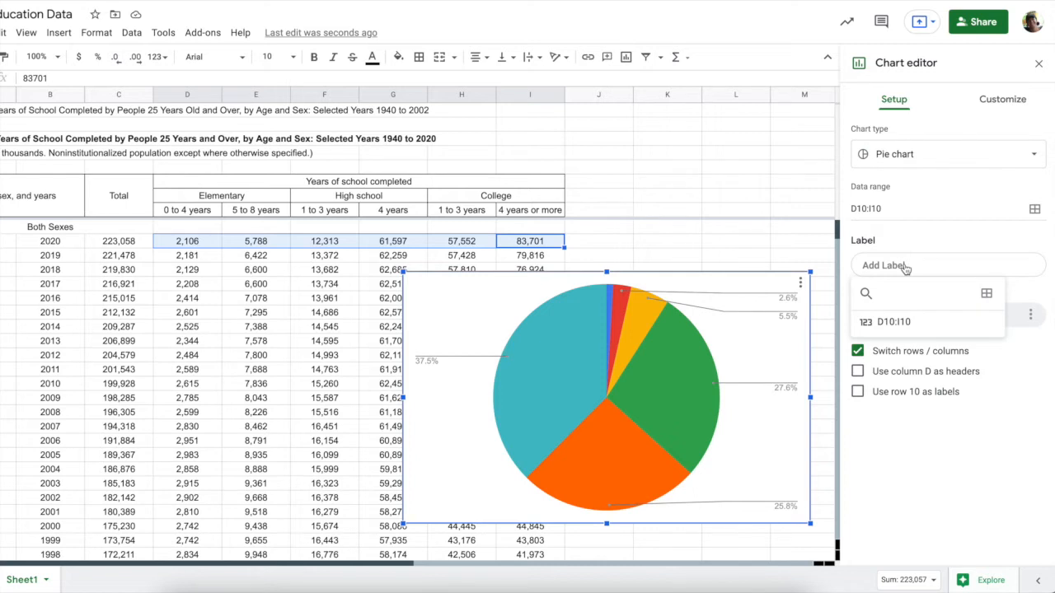
Use the row 8 headers D8:I8 as the pie slice labels
click(987, 295)
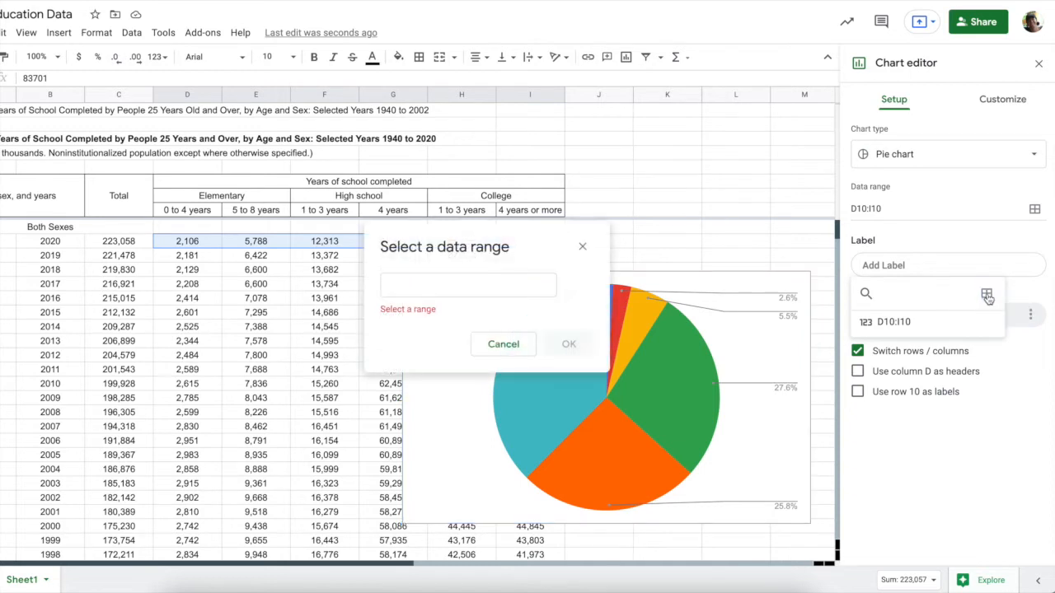
drag(200, 212, 520, 218)
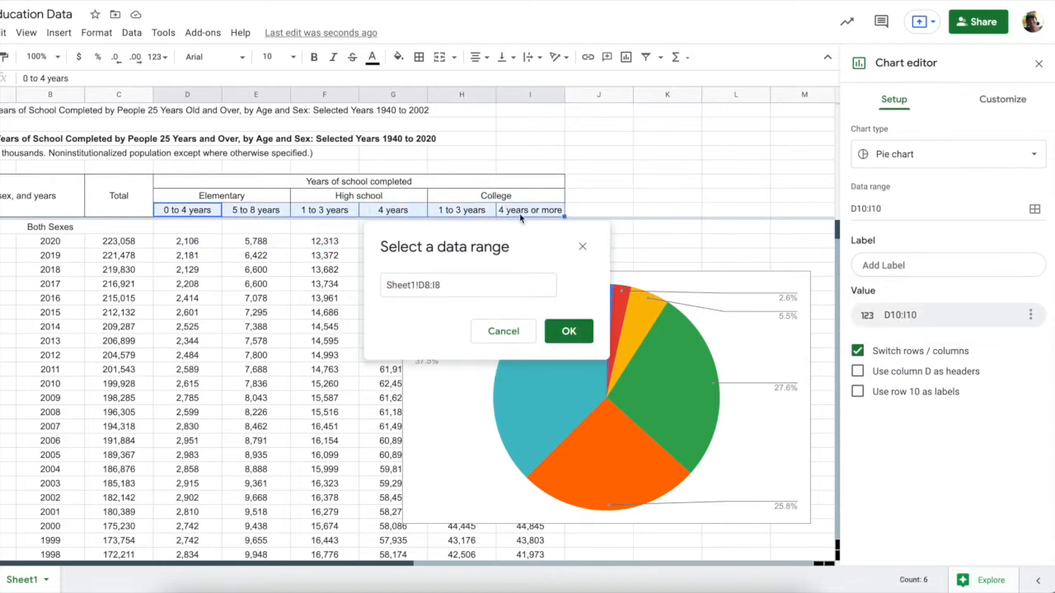
click(568, 331)
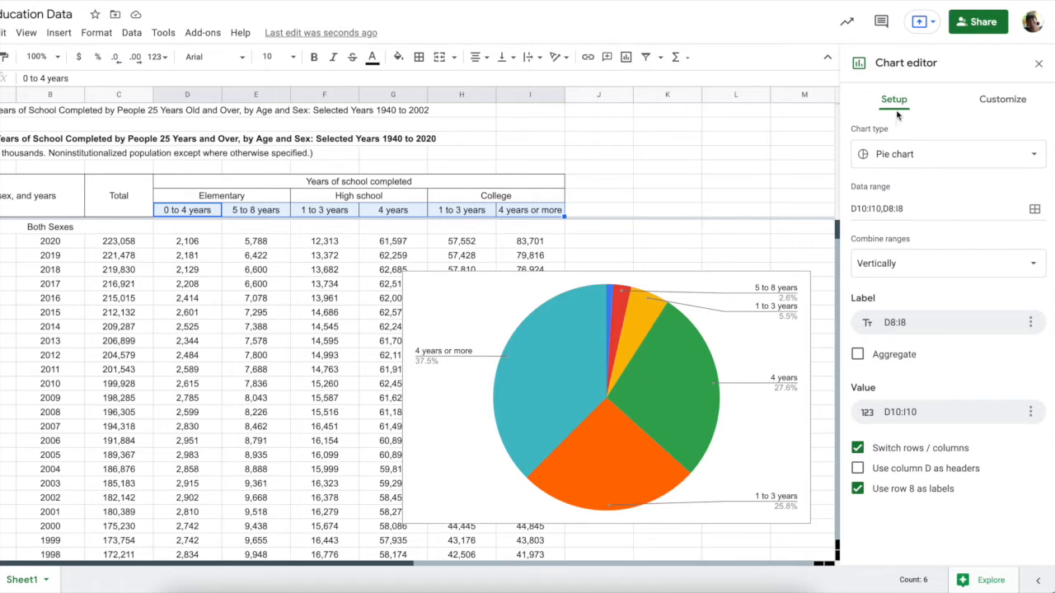
click(993, 100)
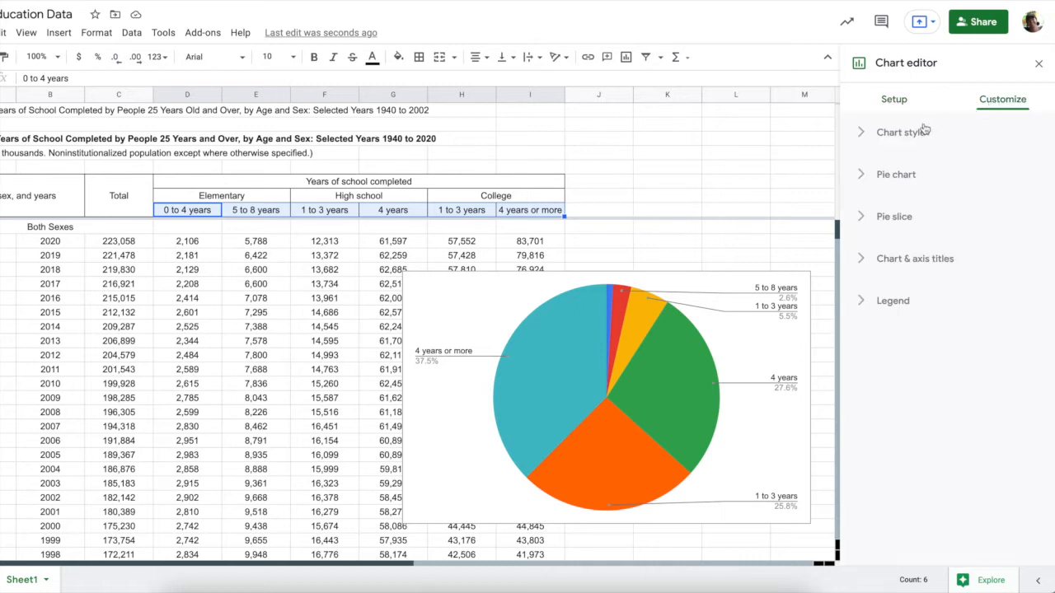
Set the chart background to light grey and turn on 3D
click(859, 136)
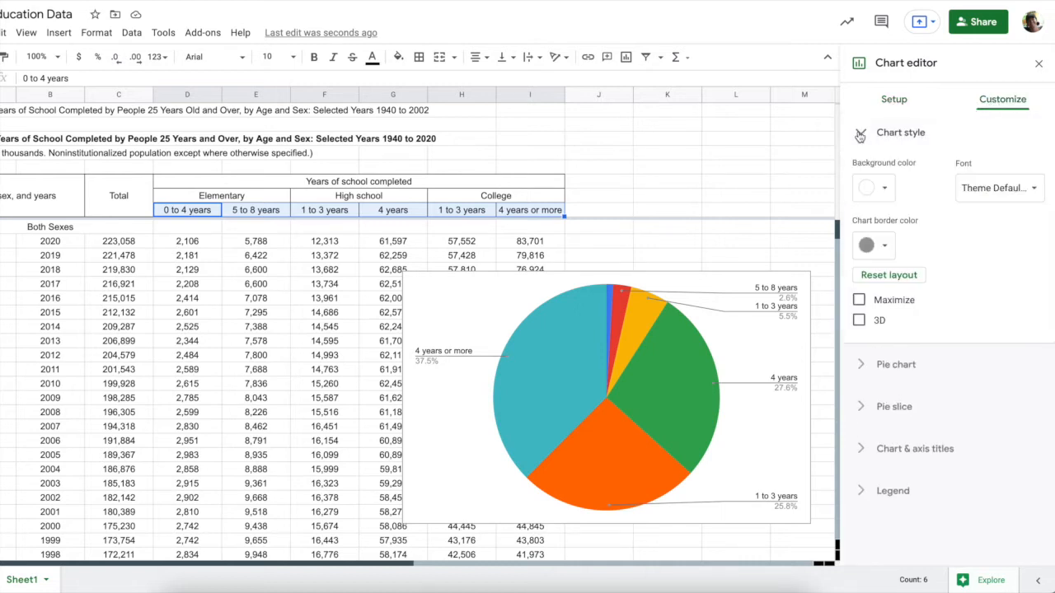
click(887, 189)
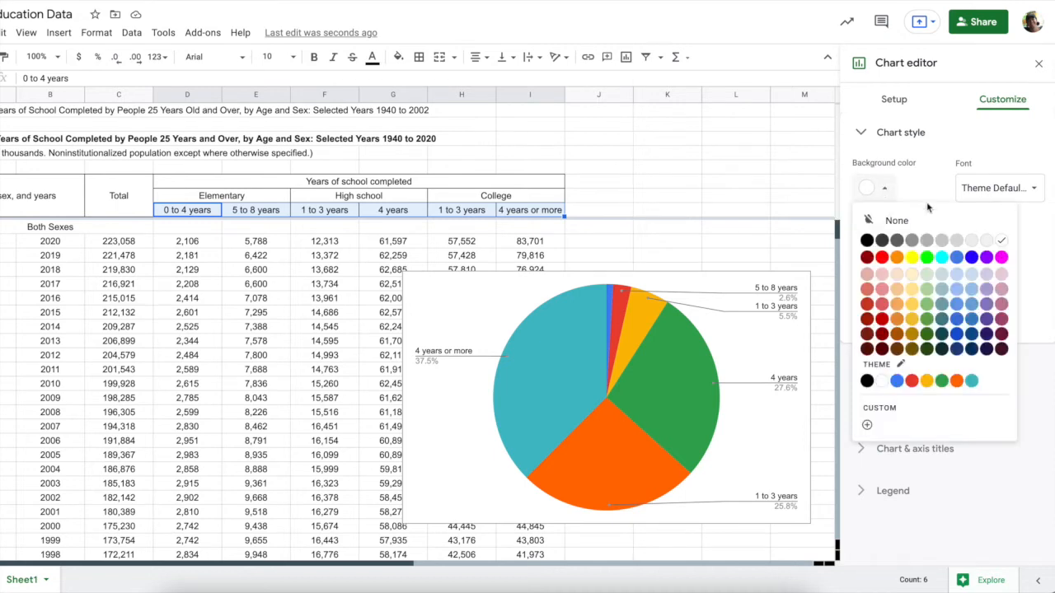
click(971, 241)
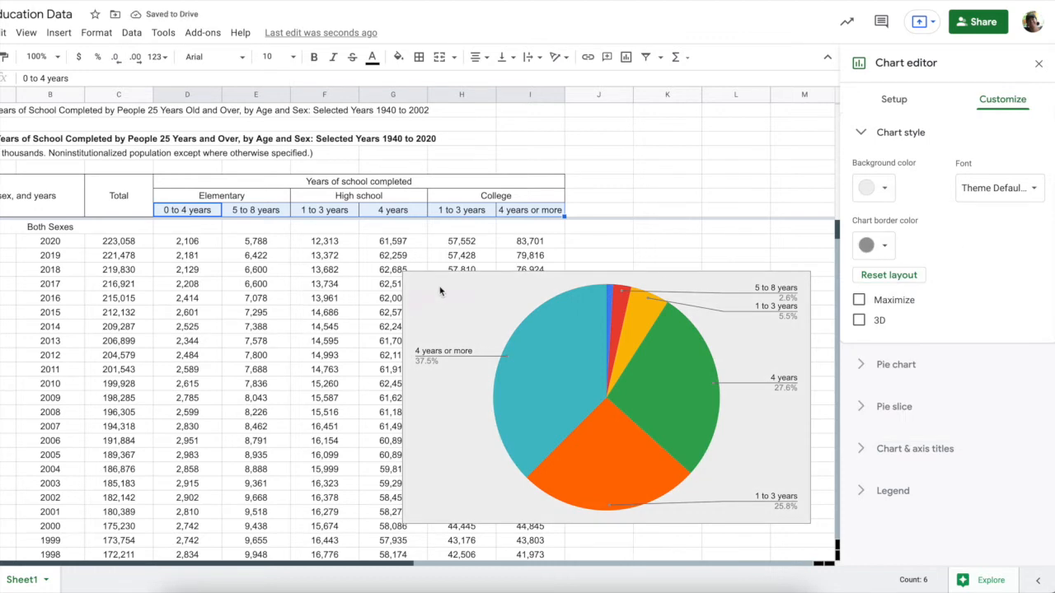
click(859, 320)
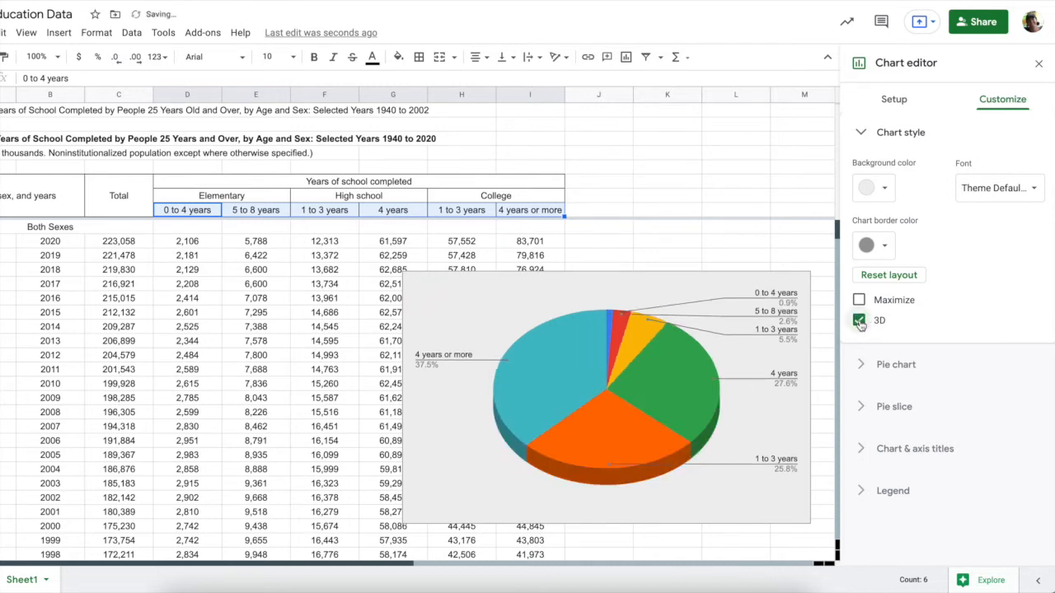
Try a 25% donut hole on the pie, then set it back to none
click(865, 369)
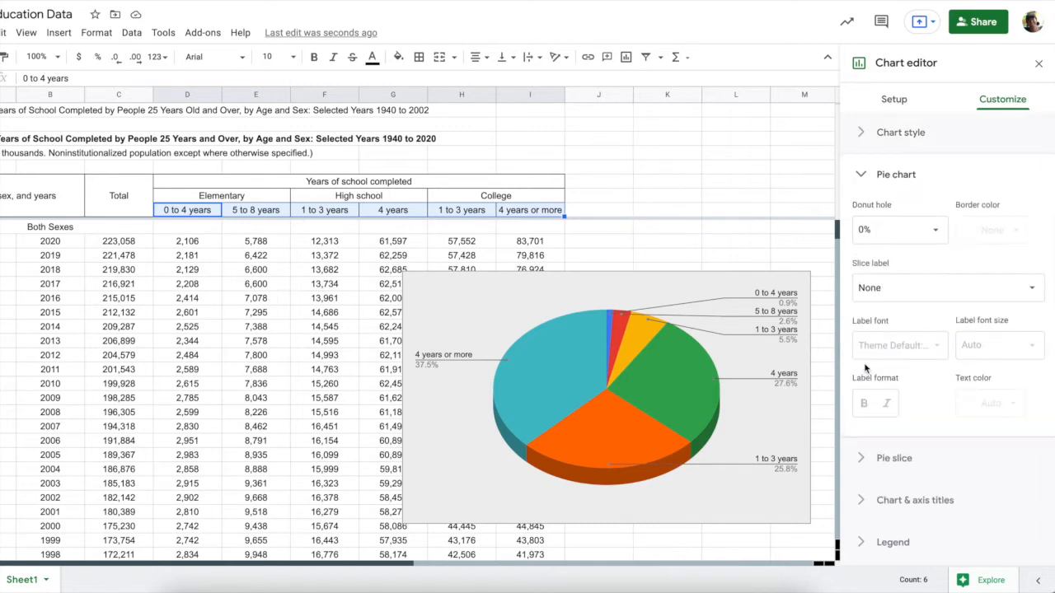
click(935, 230)
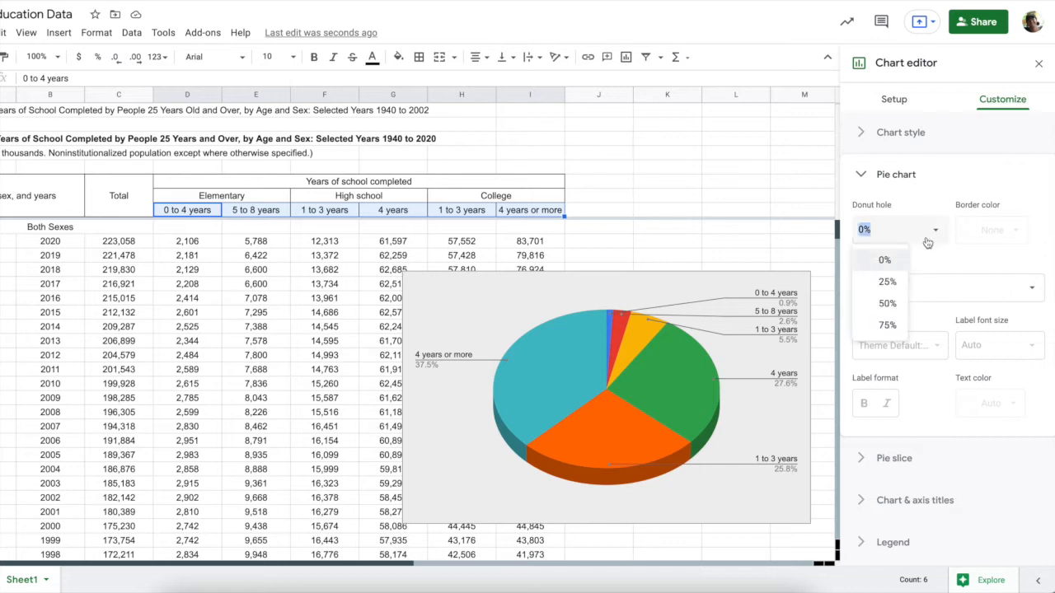
click(889, 282)
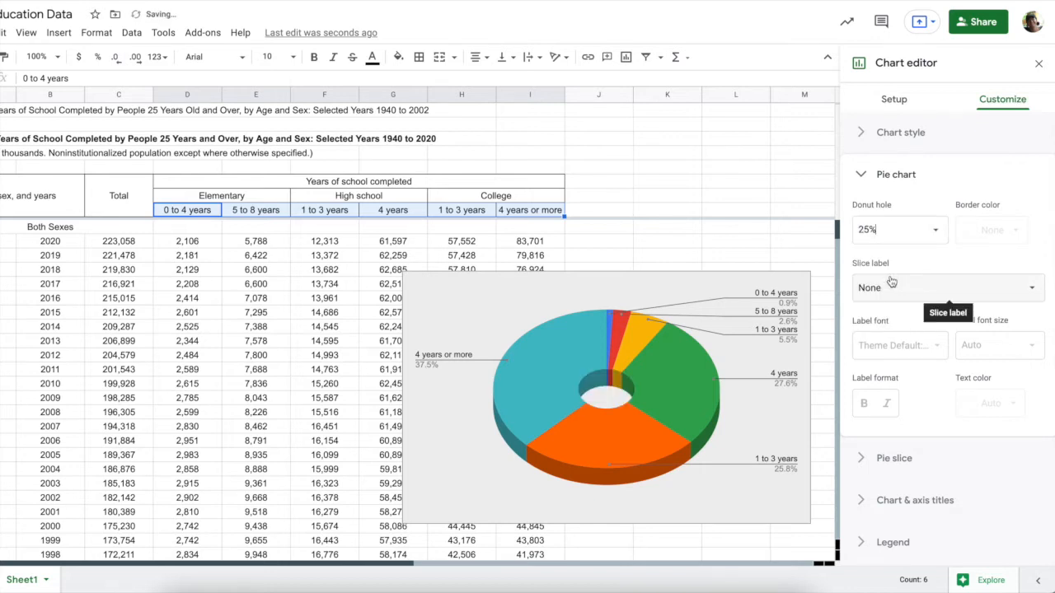
click(919, 231)
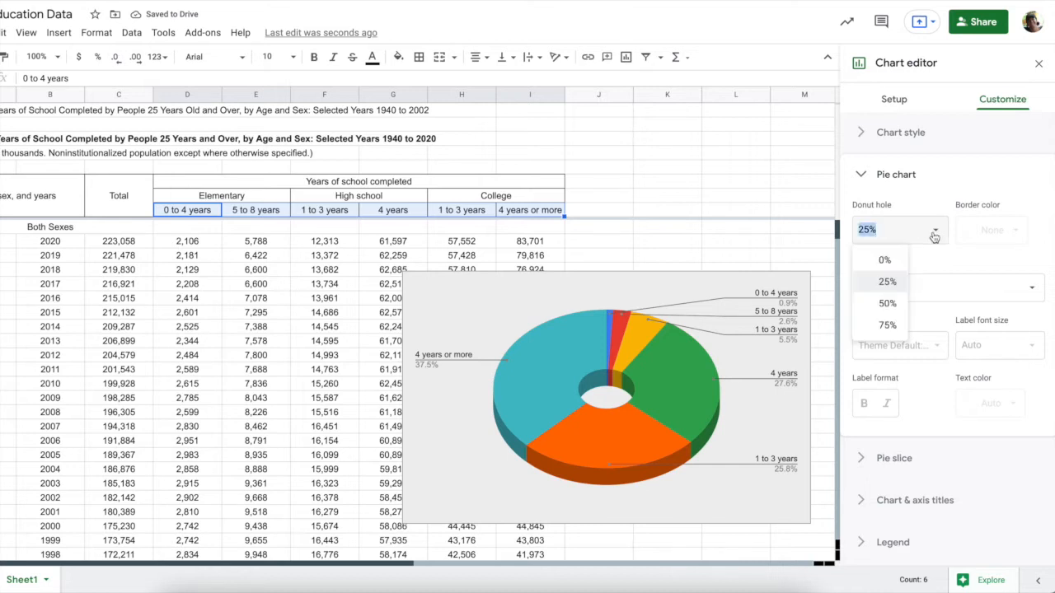
click(885, 261)
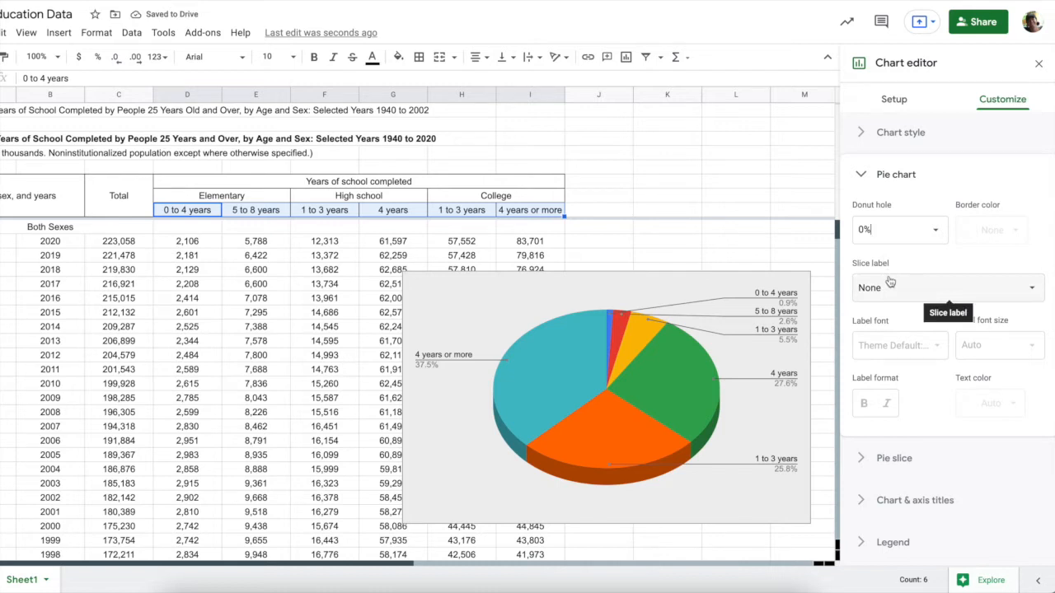
Cycle slice labels through Label, Value and Percentage, settling on Value and percentage
click(890, 285)
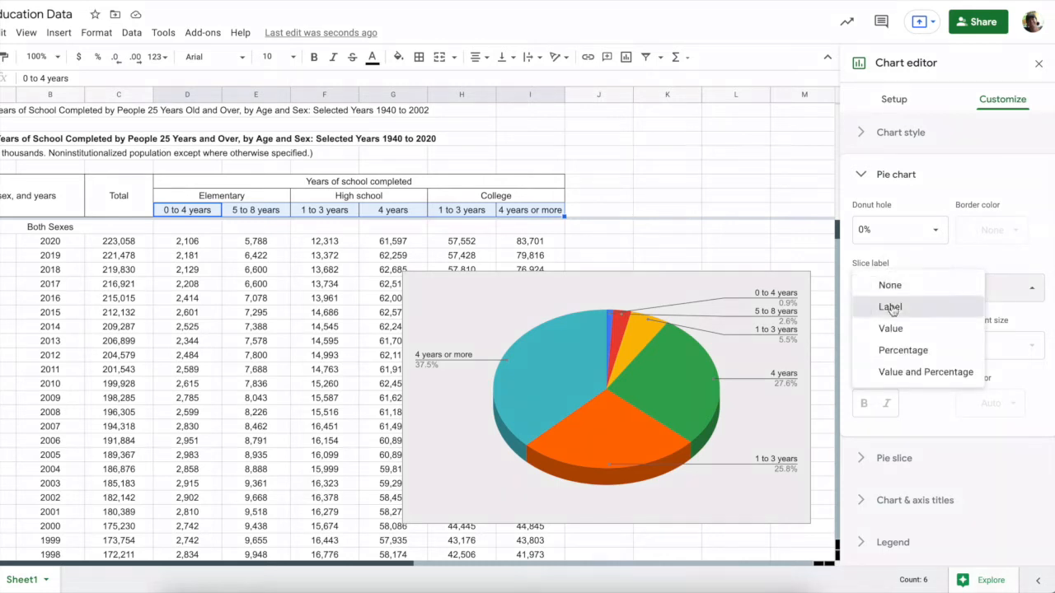
click(890, 306)
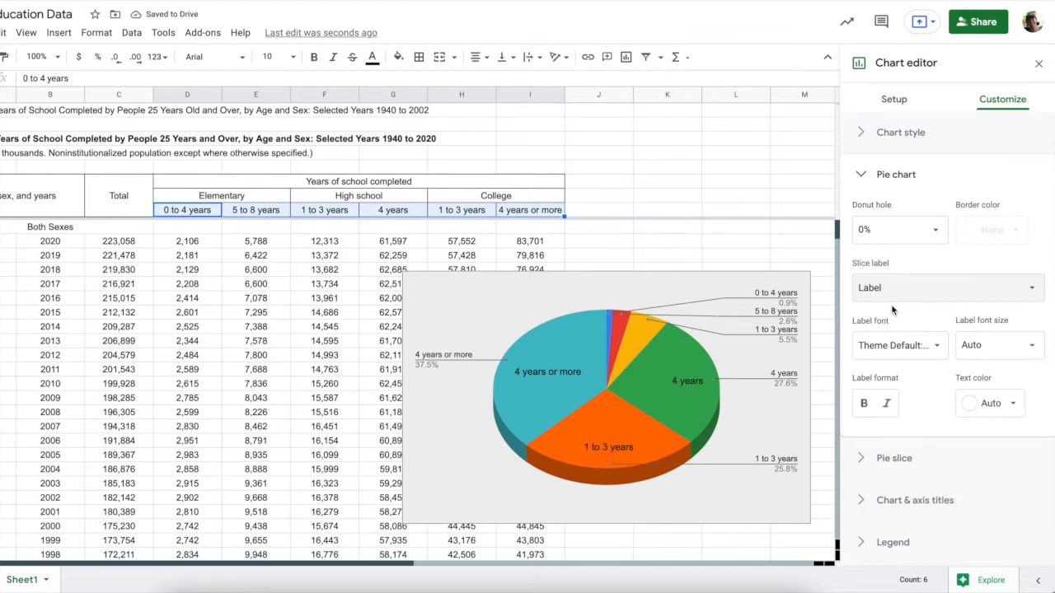
click(890, 287)
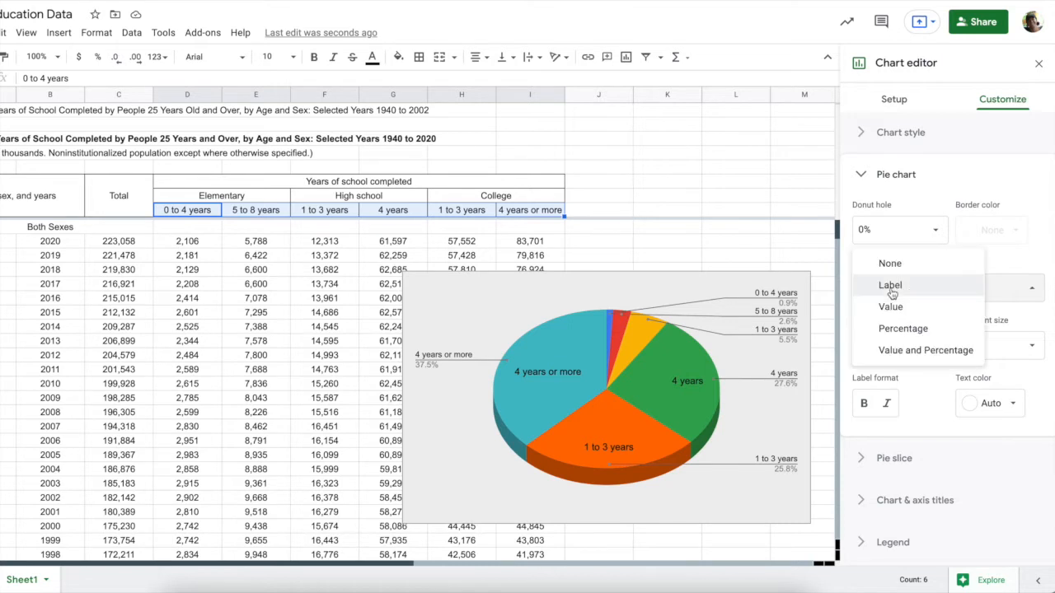
click(893, 307)
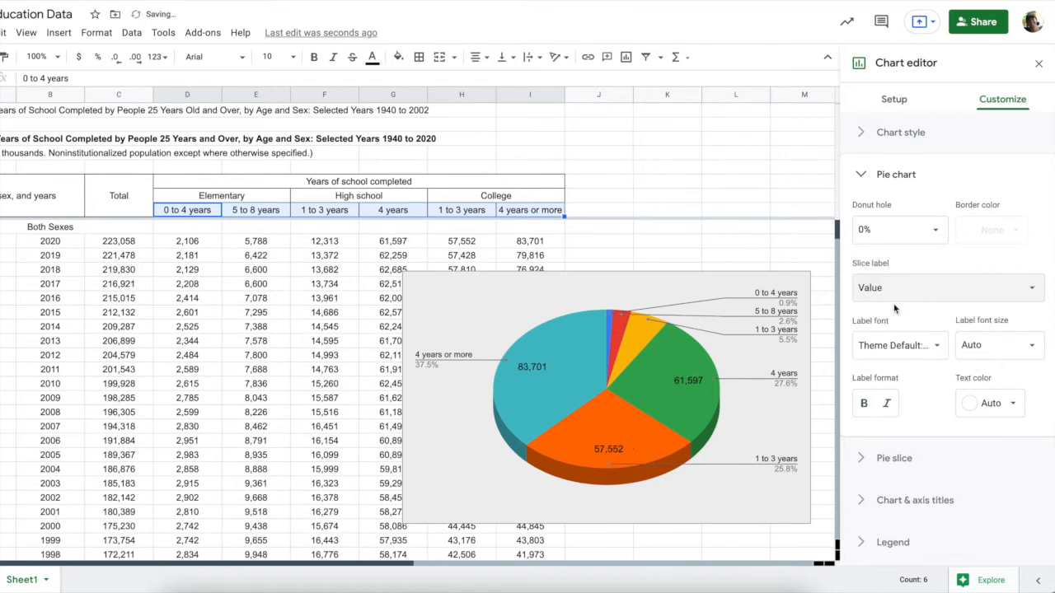
click(895, 301)
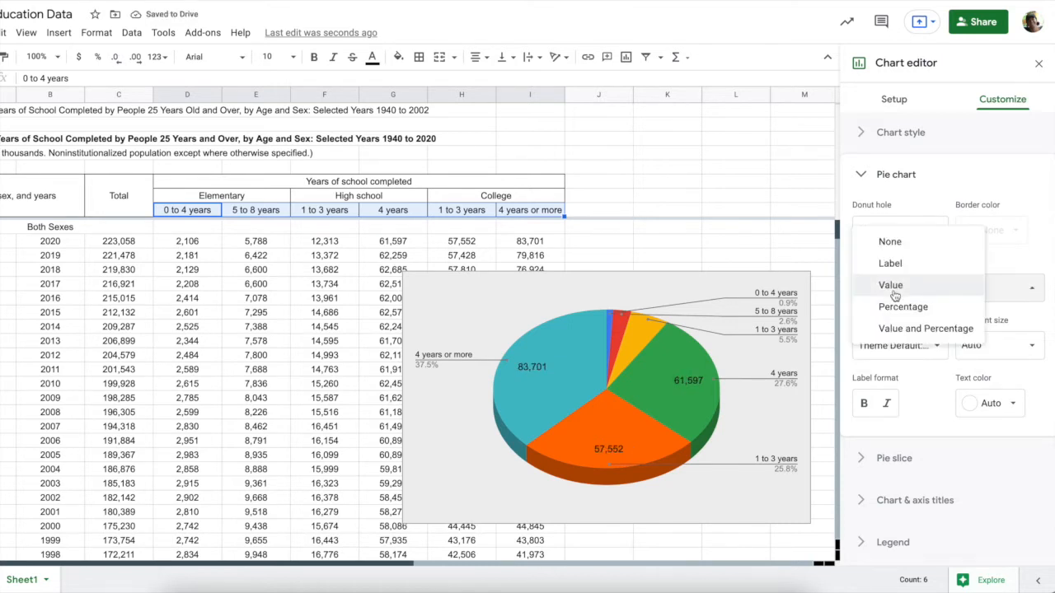
click(895, 307)
click(895, 289)
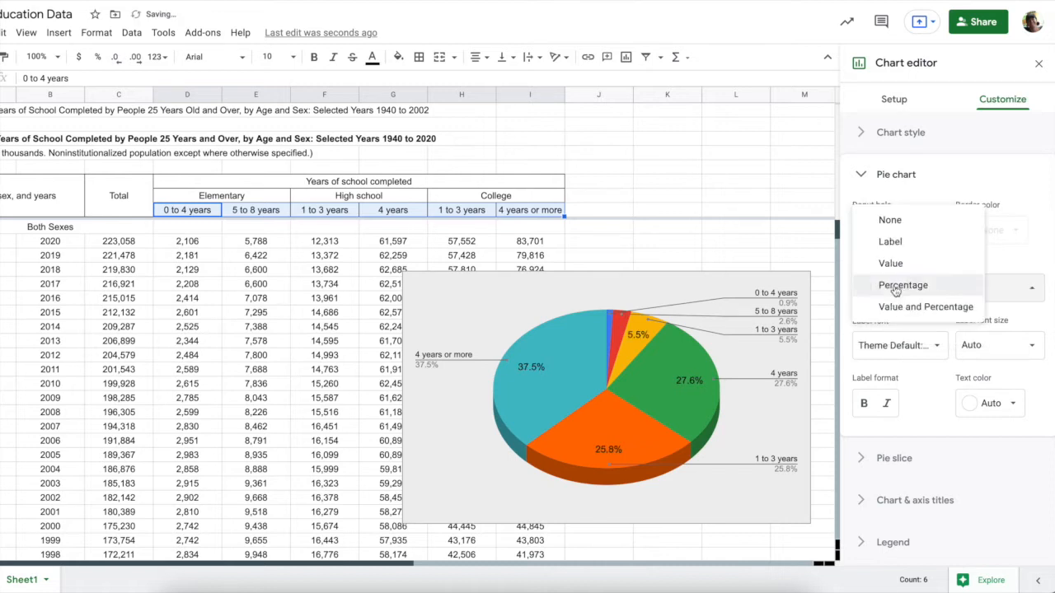
click(895, 312)
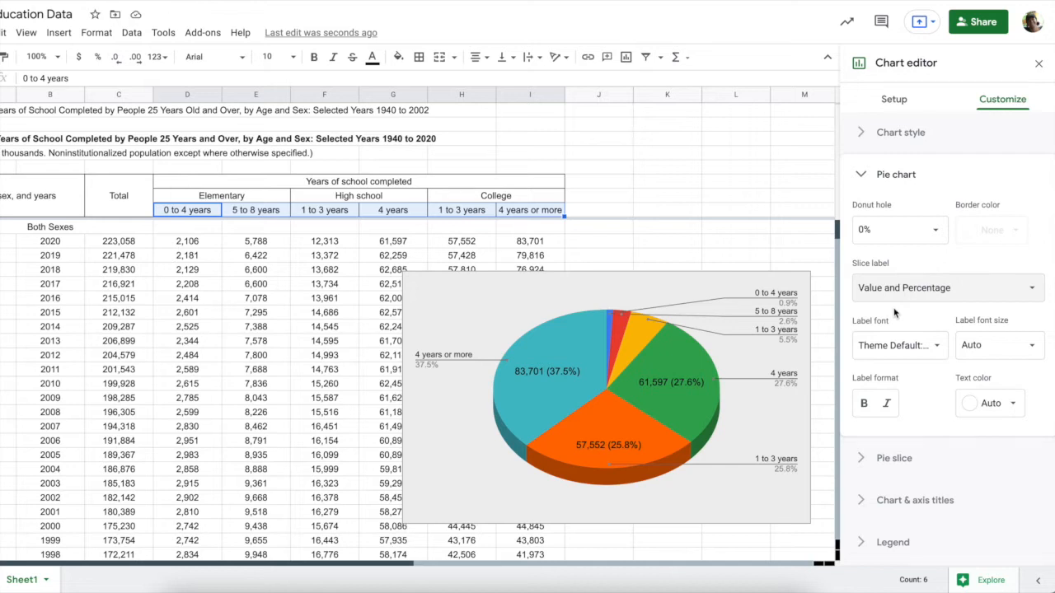
click(858, 461)
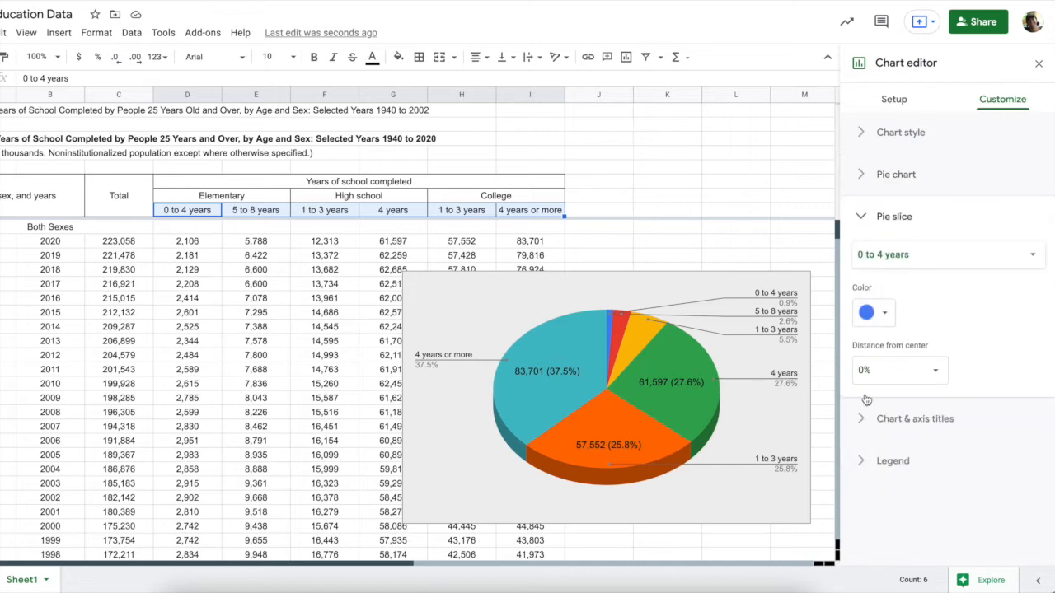
Recolour the 0 to 4 years slice bright green, then blue
click(884, 313)
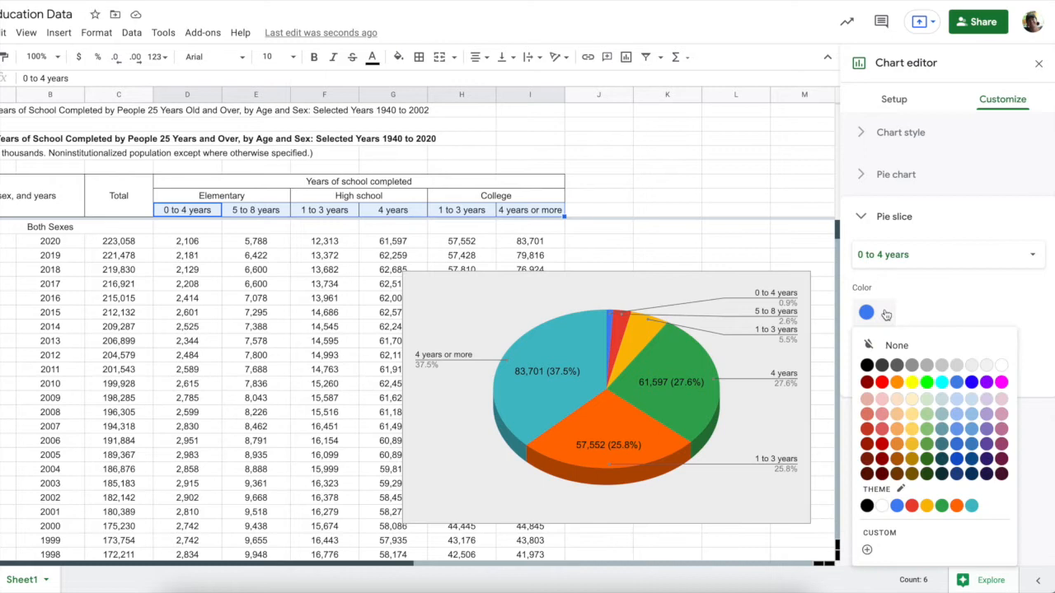
click(926, 382)
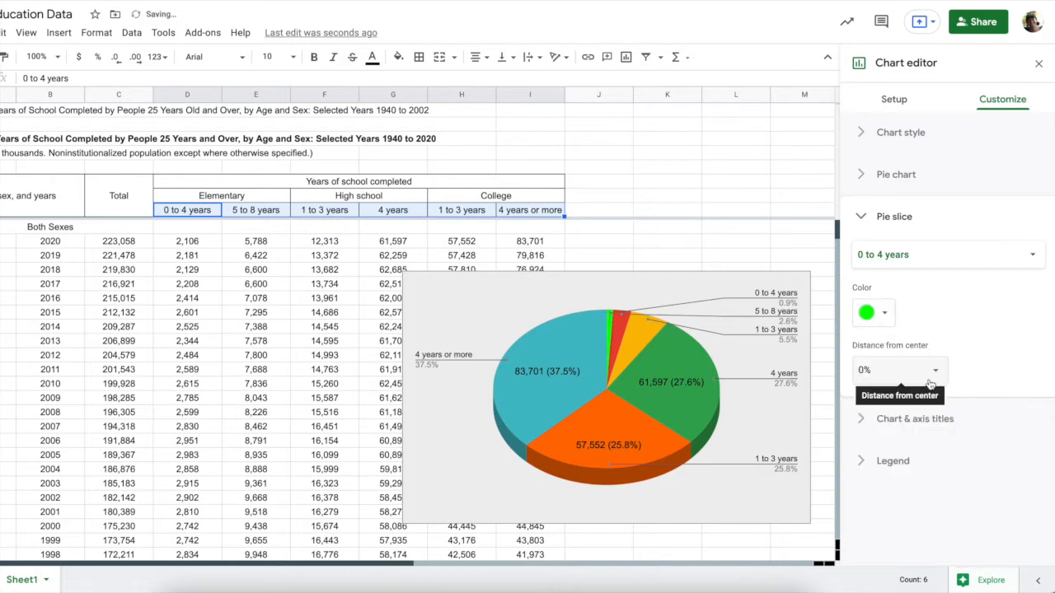
click(885, 312)
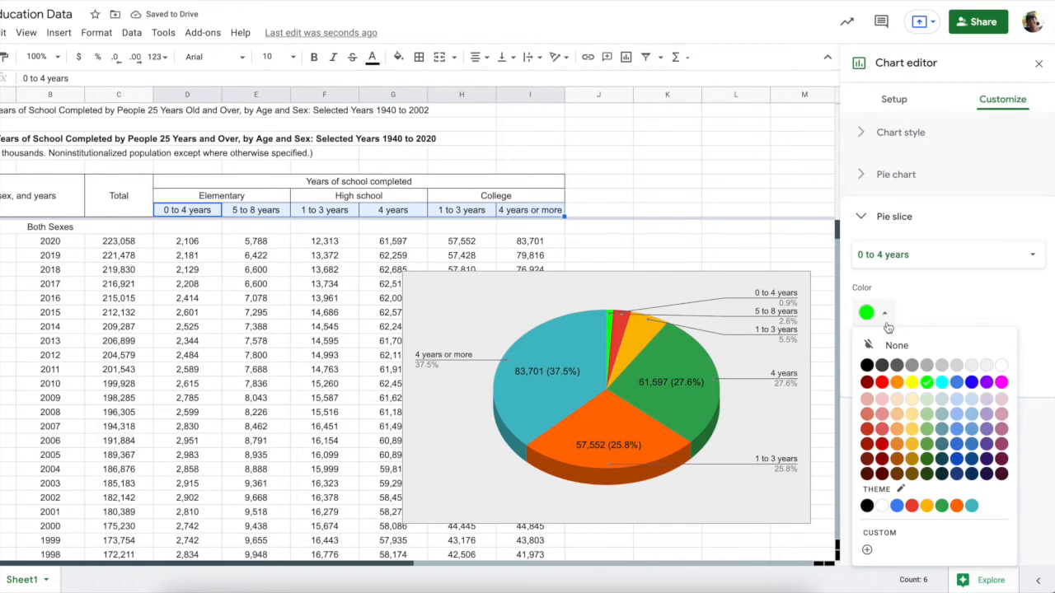
click(970, 382)
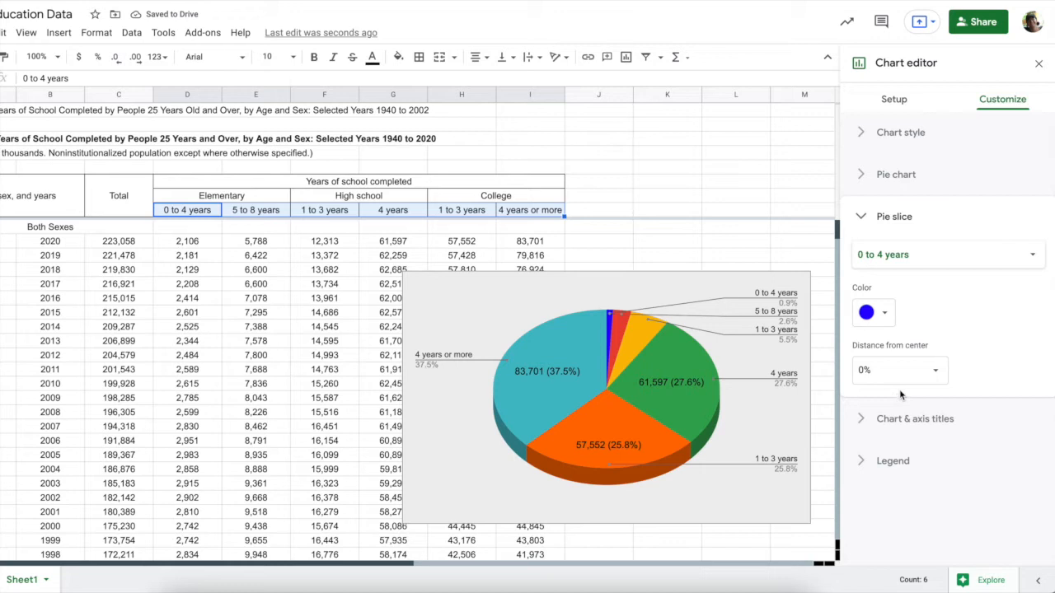
Title the chart 'Education Levels in 2020' with center alignment
click(863, 424)
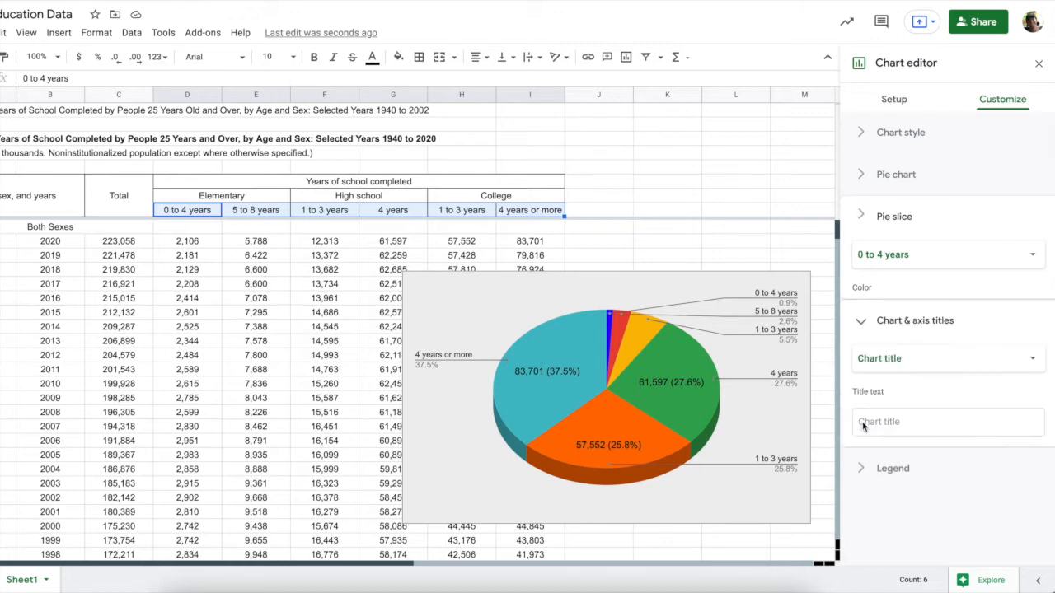
click(886, 360)
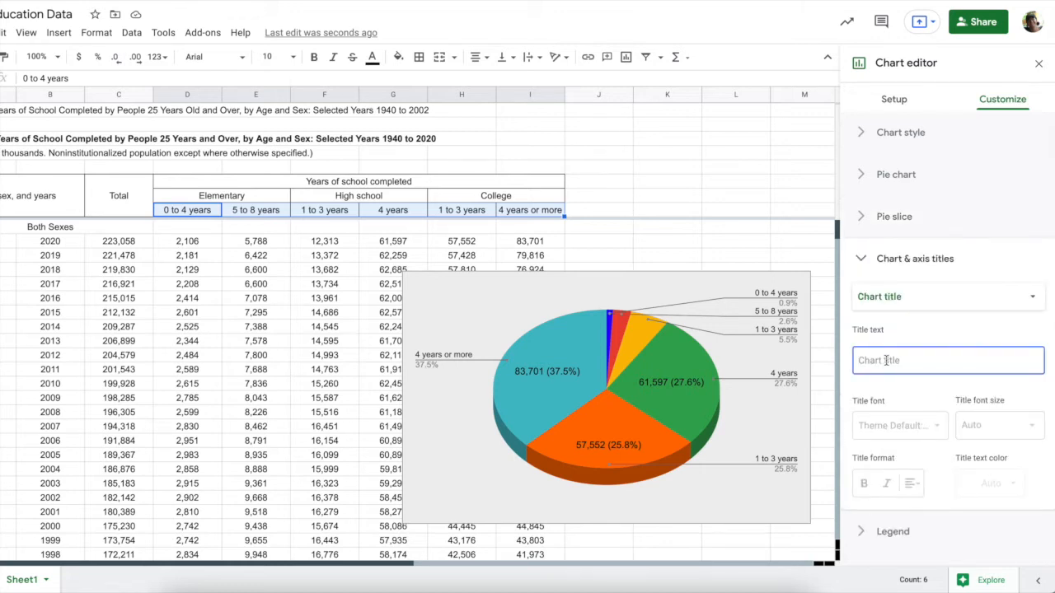
text(Education Levels in 2020)
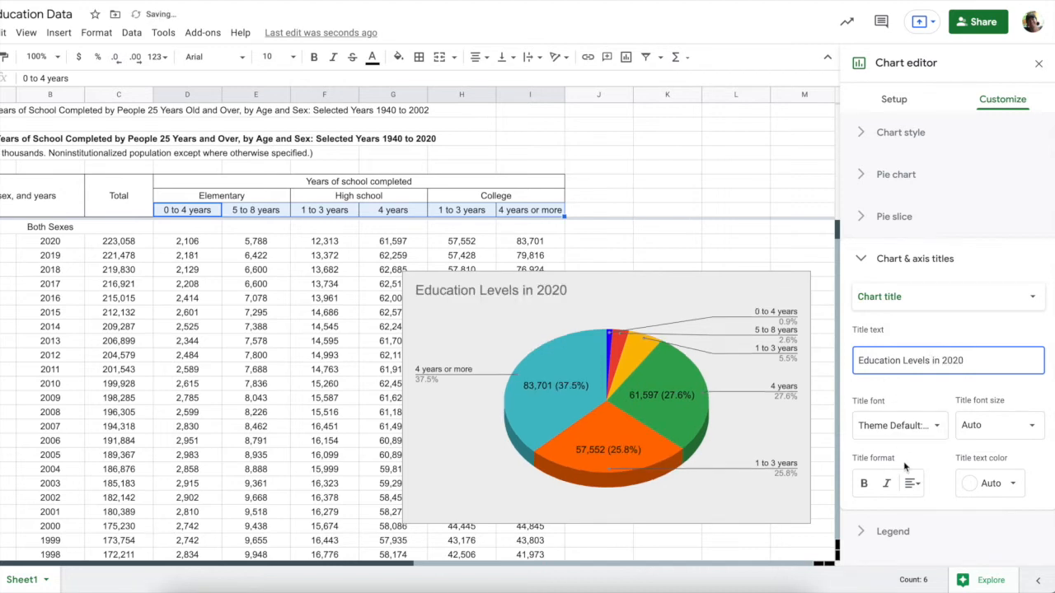
click(911, 483)
click(931, 510)
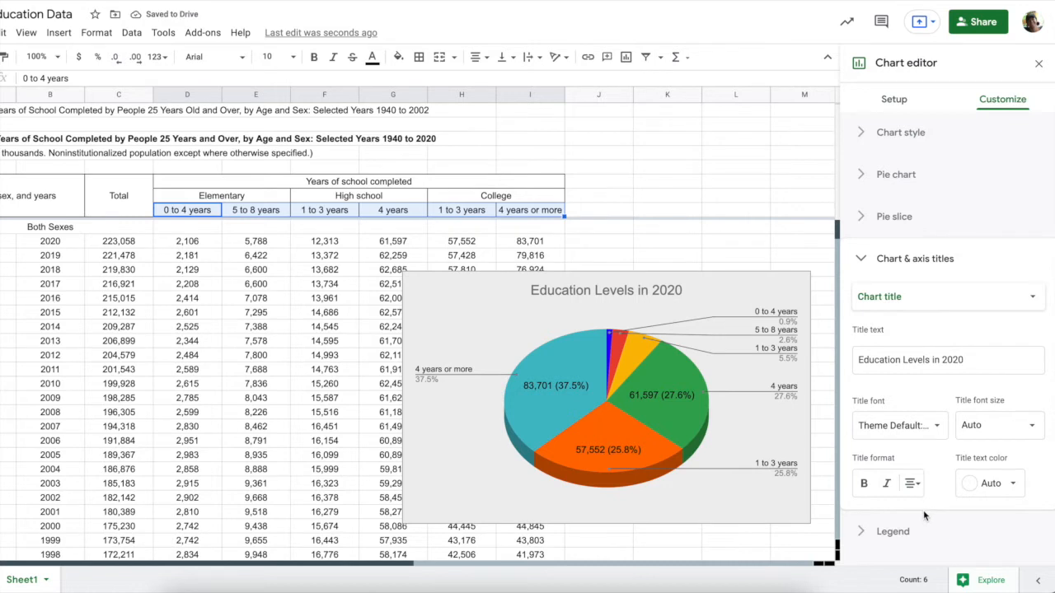
Try legend positions Labeled, Top and Bottom before settling on Right
click(862, 533)
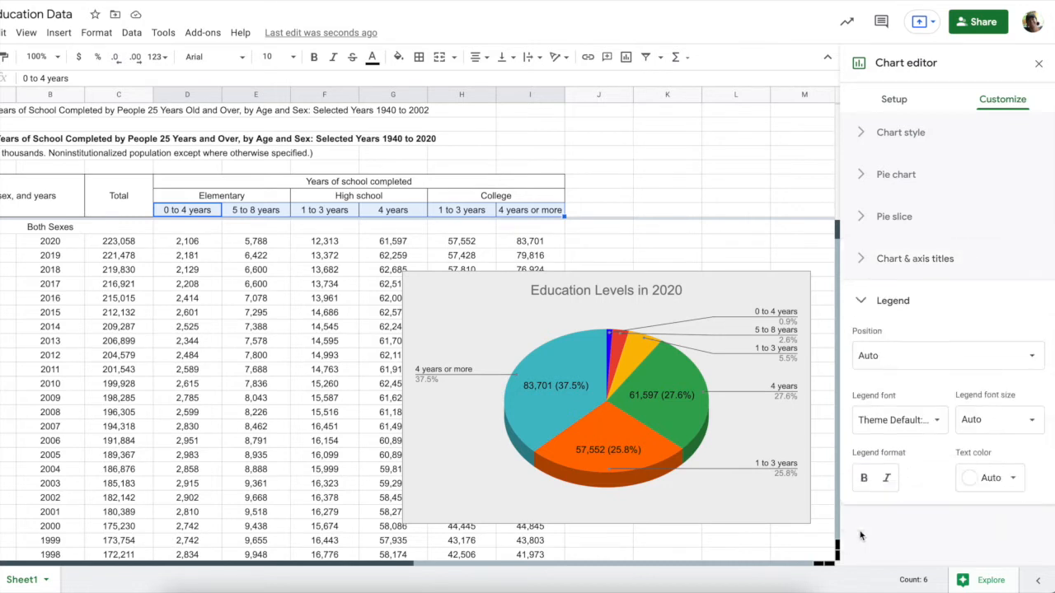
click(873, 362)
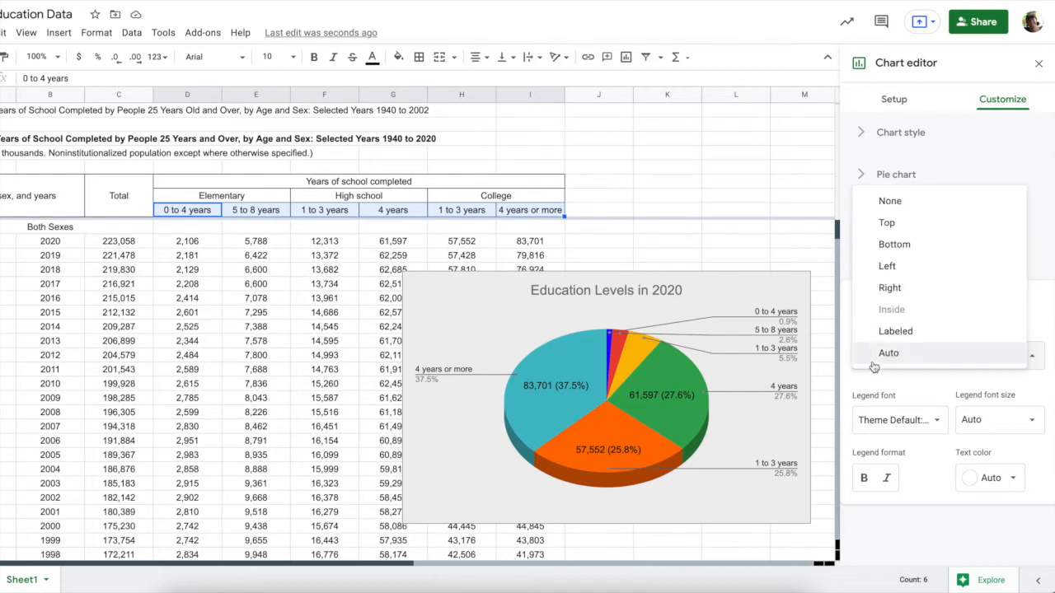
click(895, 333)
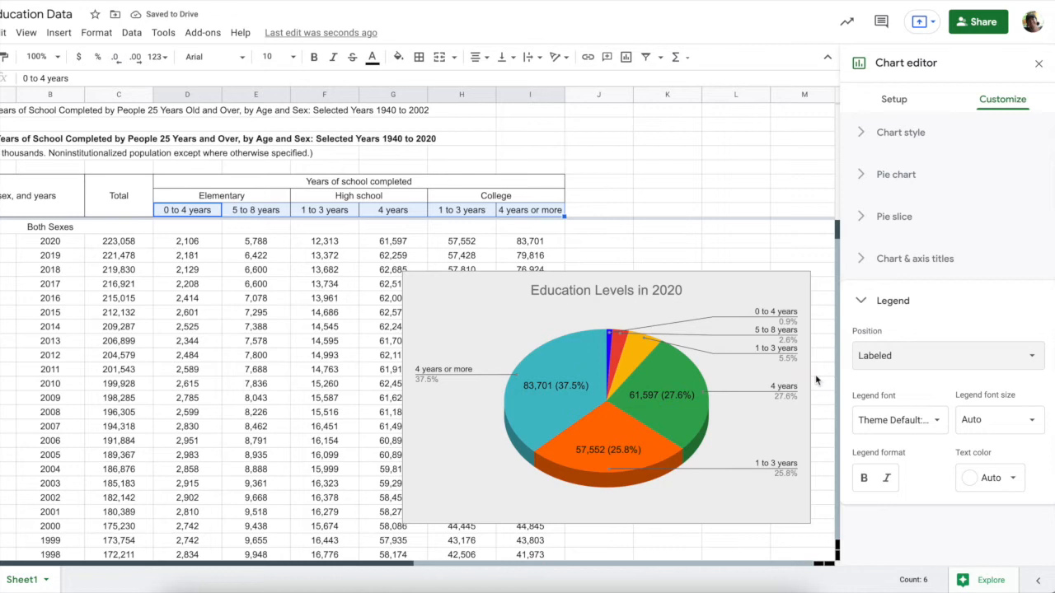
click(868, 361)
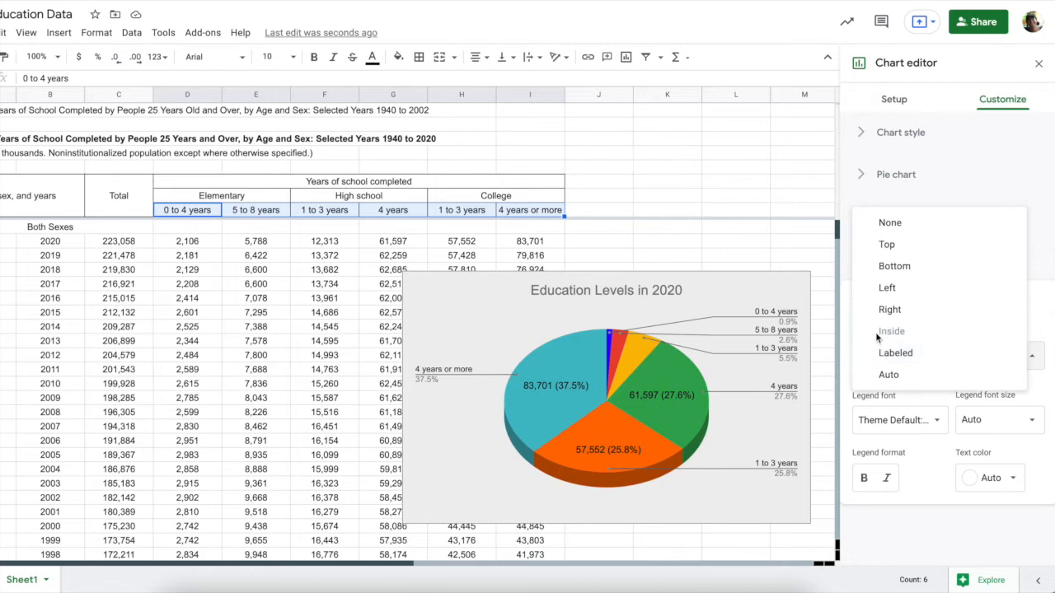
click(887, 246)
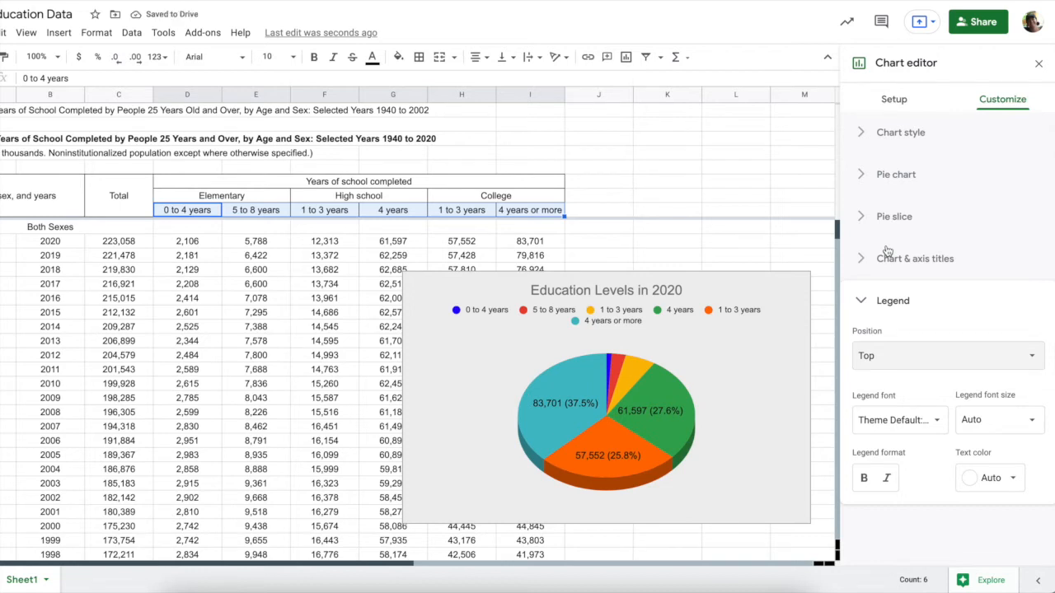
click(895, 358)
click(893, 375)
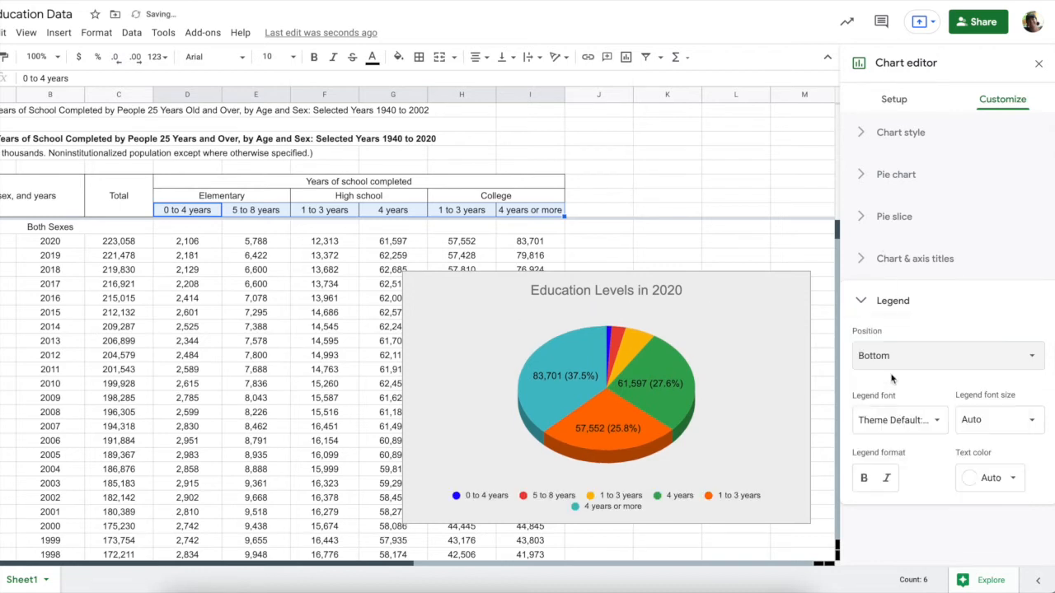
click(895, 354)
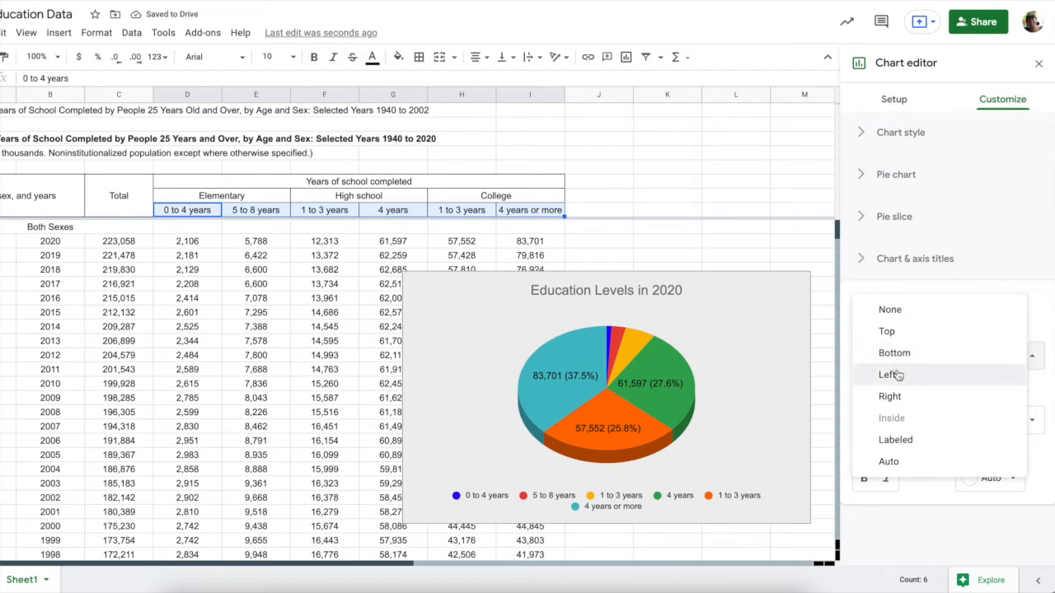
click(892, 397)
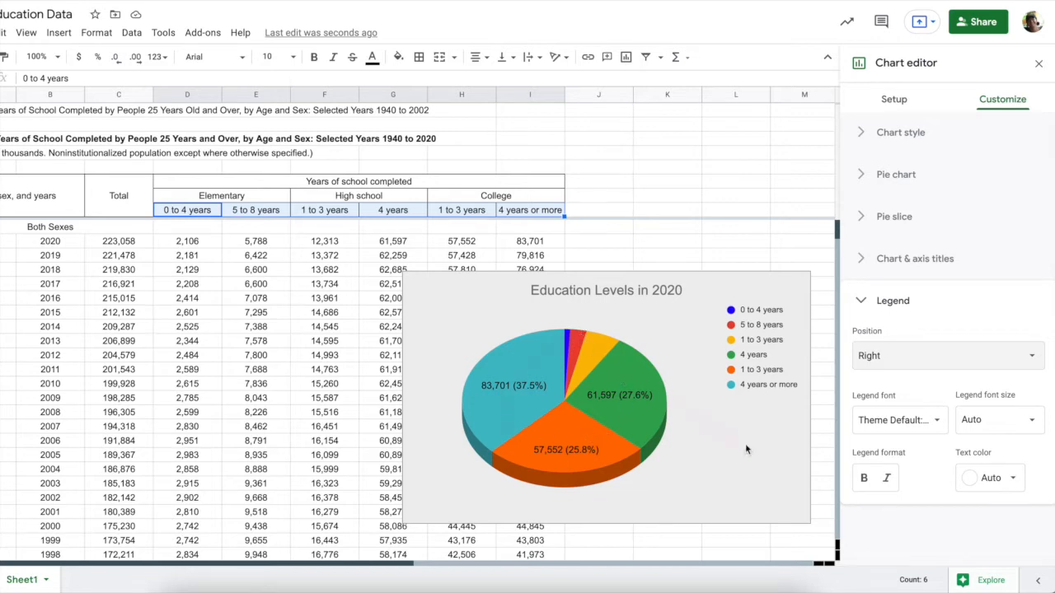
click(775, 430)
Drag the pie up beside the table, deselect it, and scroll down to the 74,776 total
click(693, 363)
drag(665, 339, 832, 302)
click(716, 531)
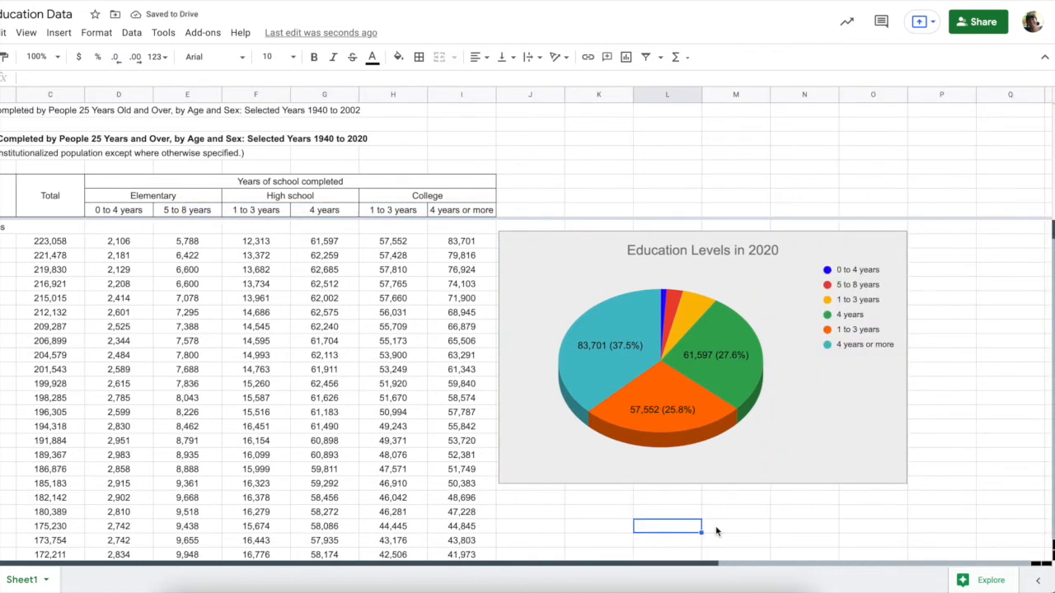
scroll(716, 532, down, 1)
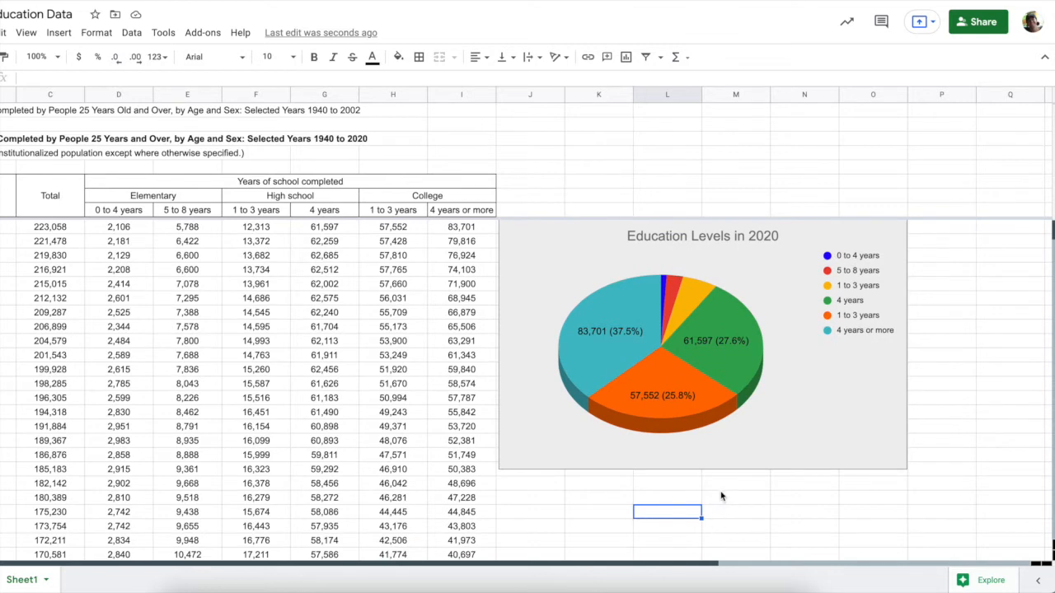
scroll(721, 495, down, 2)
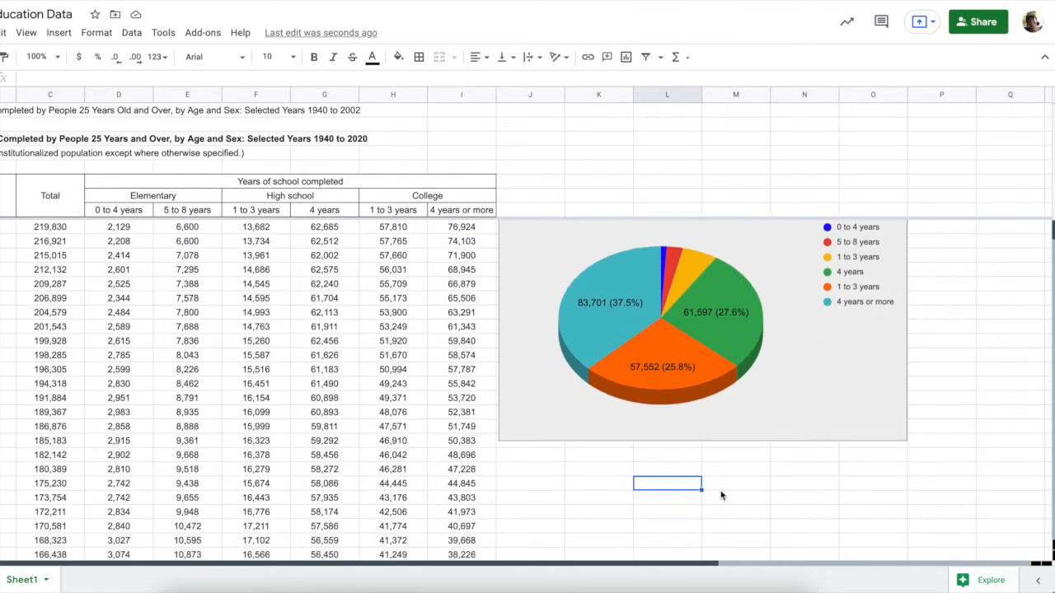
scroll(721, 495, down, 8)
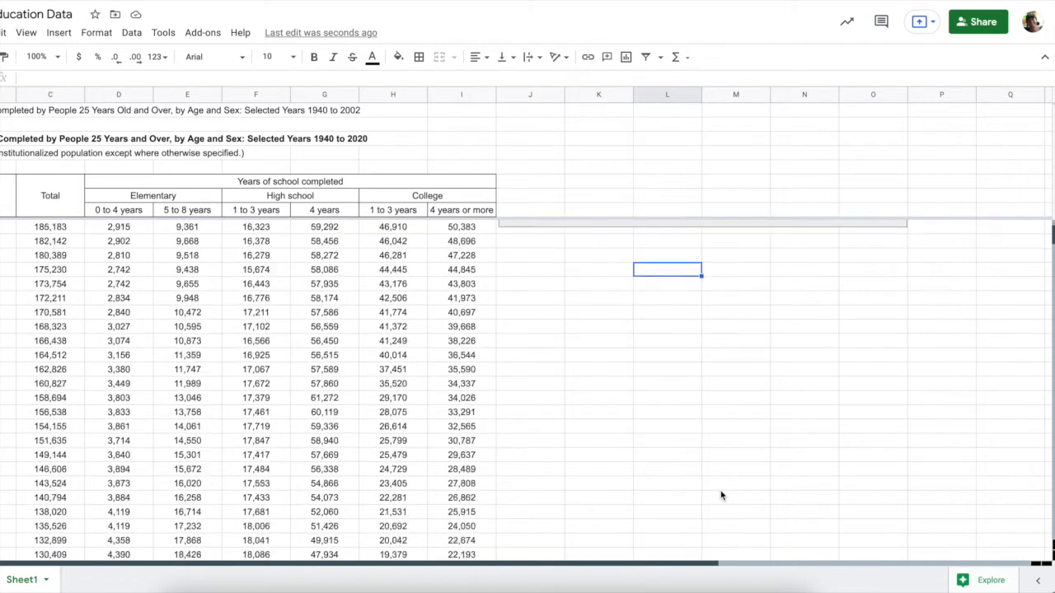
scroll(721, 495, down, 7)
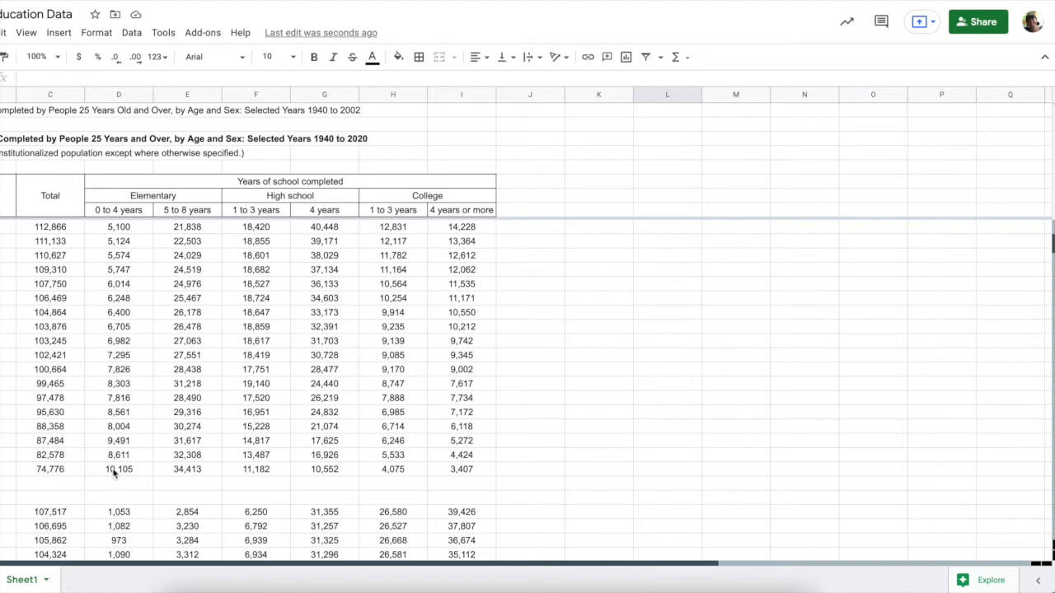
Select D74:I74 (10,105 to 3,407) and insert a column chart from it
click(120, 471)
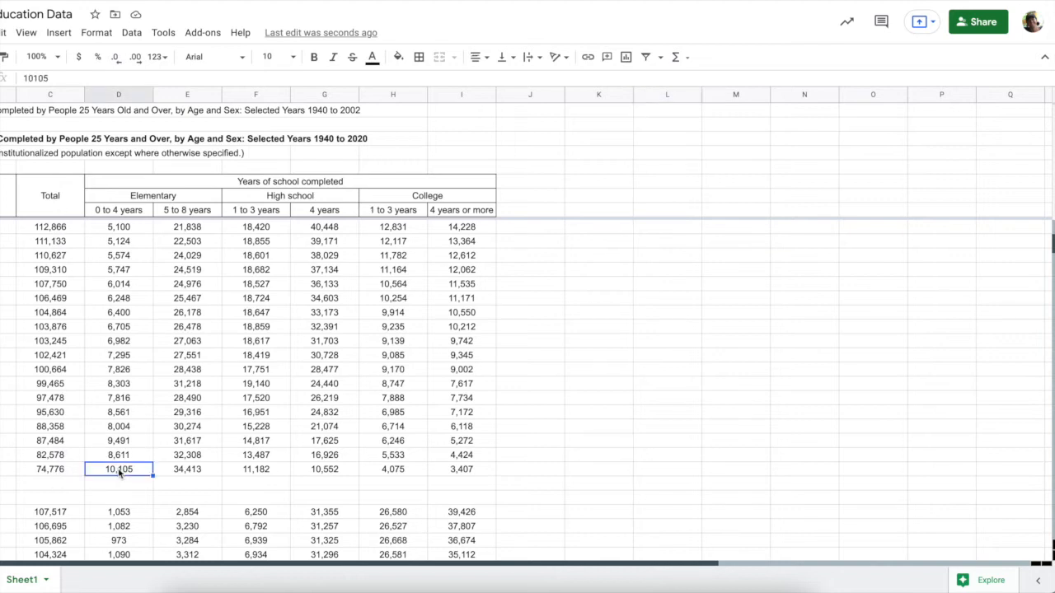
click(130, 486)
click(131, 469)
drag(130, 469, 455, 463)
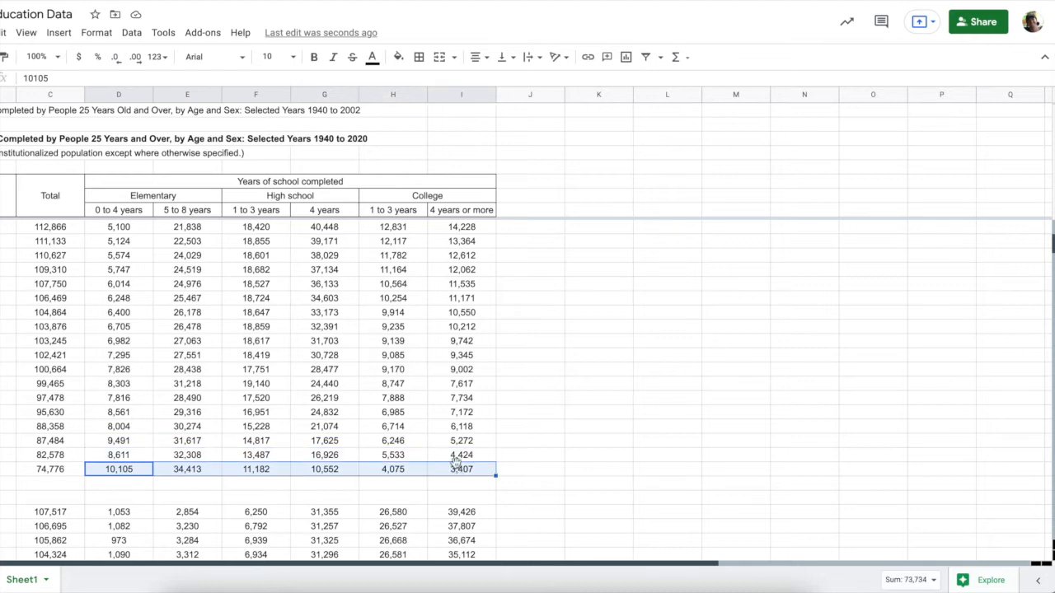
click(627, 61)
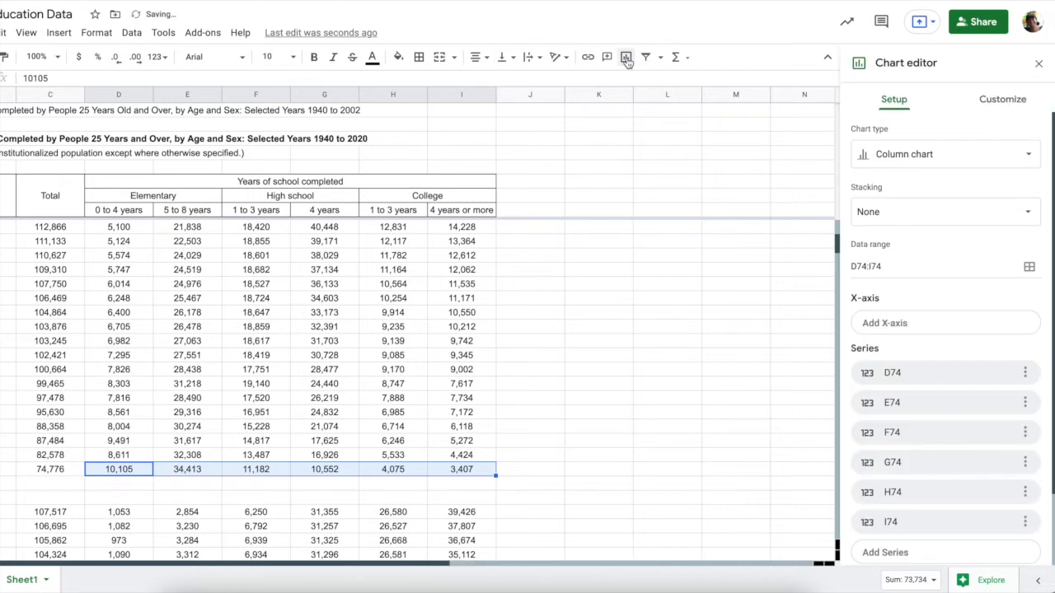
scroll(638, 383, up, 2)
scroll(640, 384, down, 3)
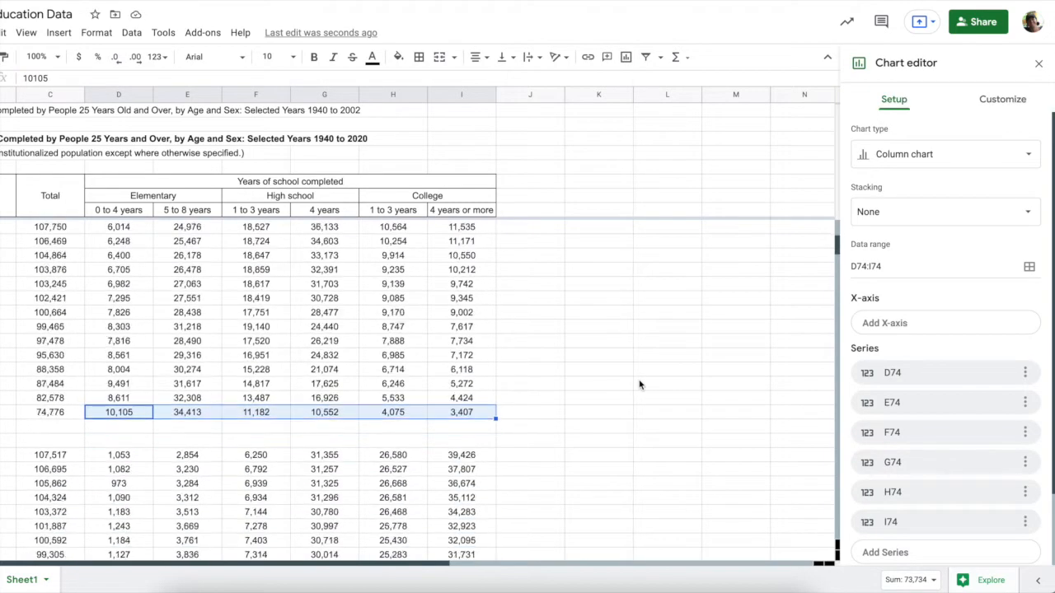
scroll(639, 385, right, 4)
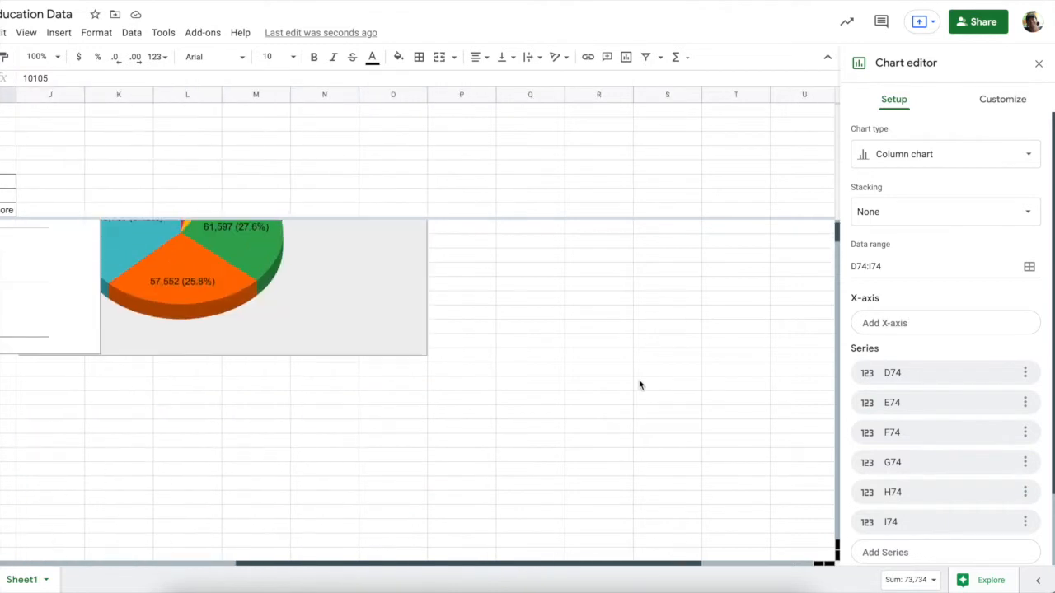
scroll(638, 385, left, 5)
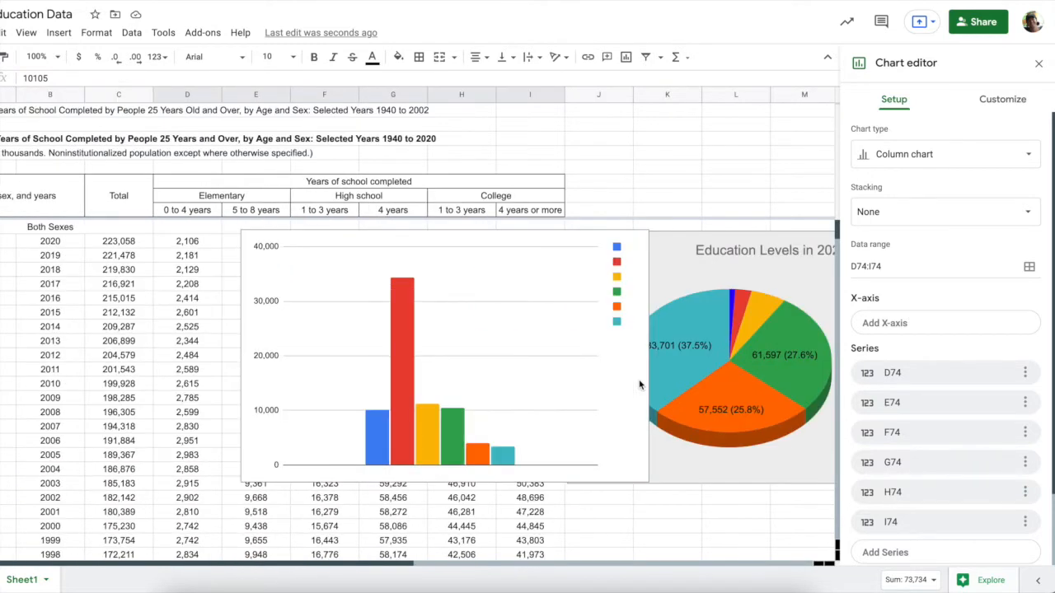
click(595, 387)
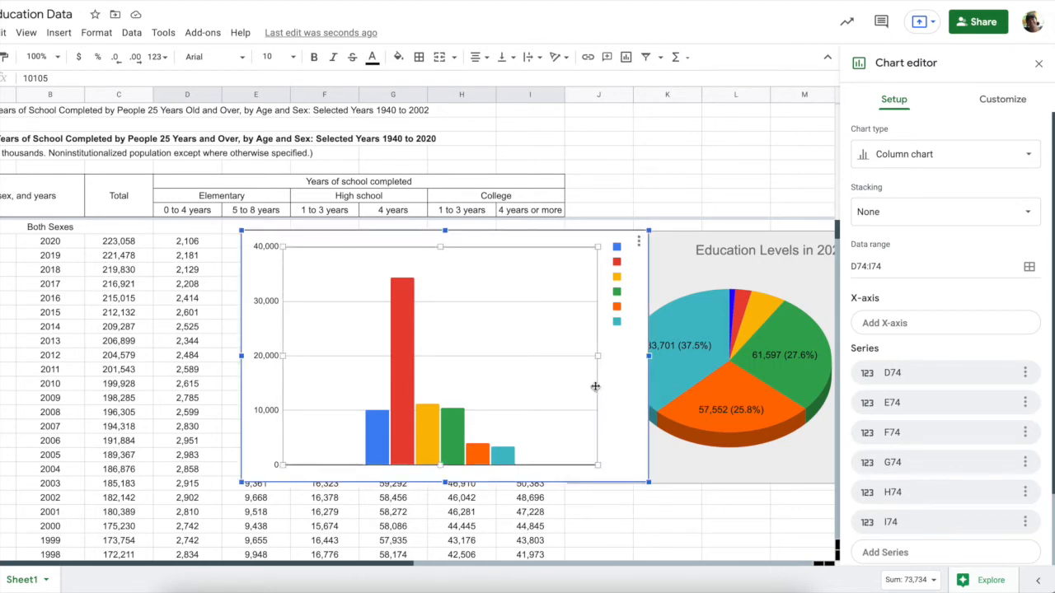
Change the new chart to a pie chart with rows and columns switched so each value gets its own slice
click(917, 154)
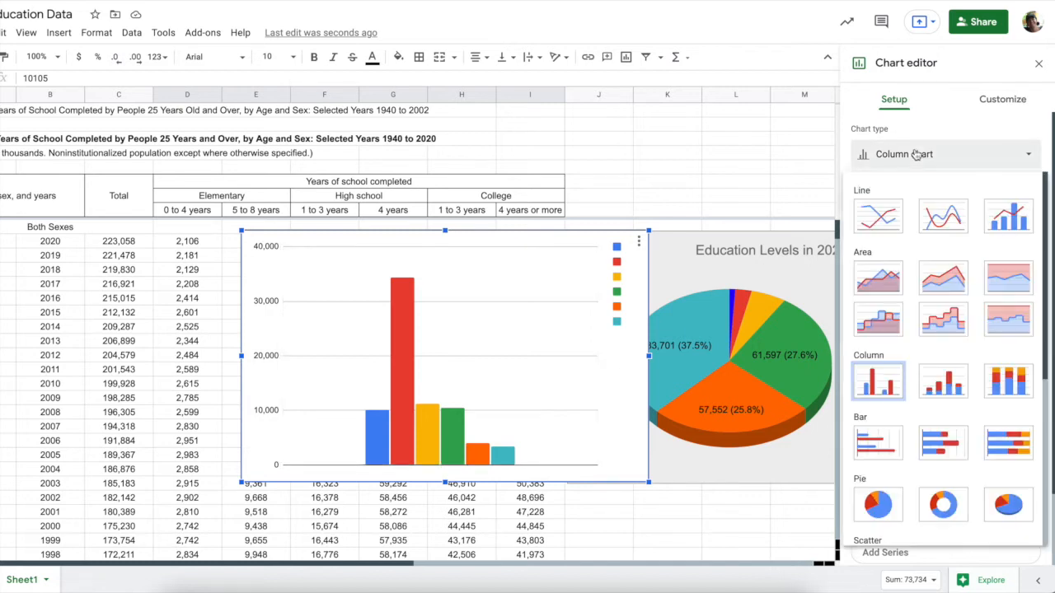
click(877, 504)
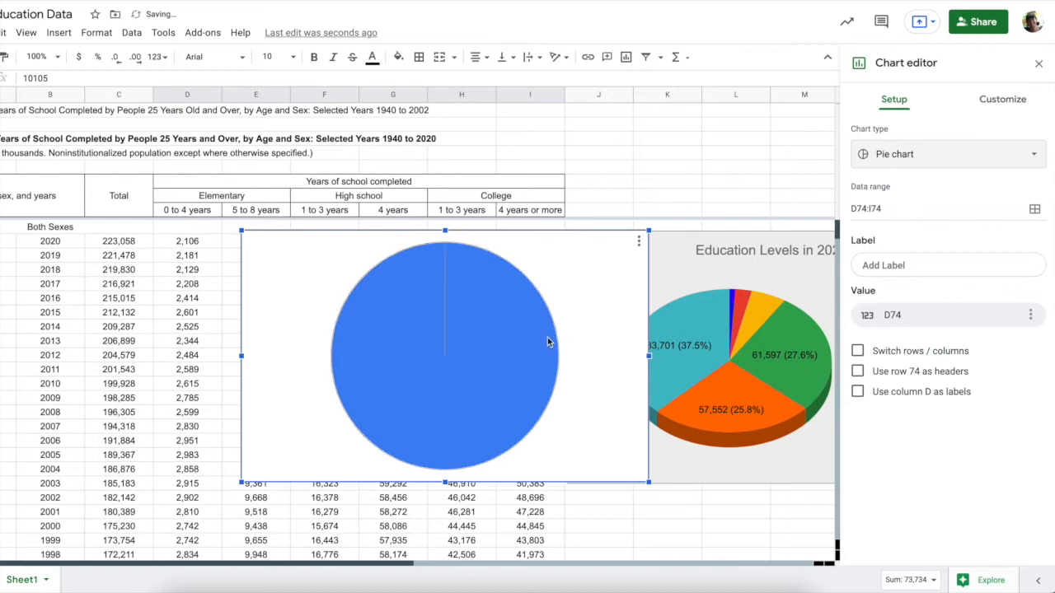
click(859, 351)
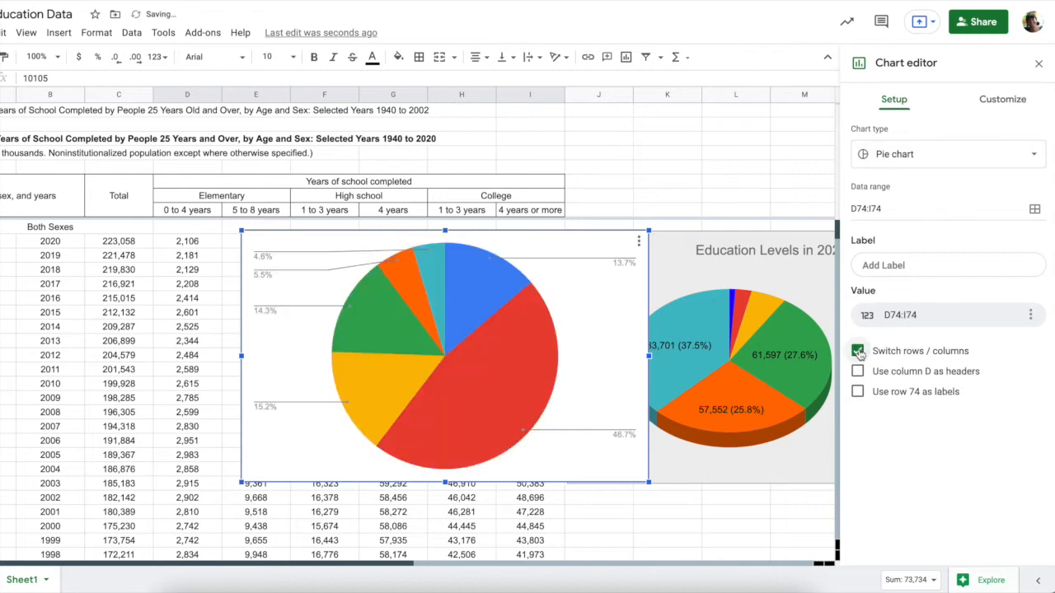
Move the new pie chart down and line it up beneath the 2020 pie chart
drag(568, 364, 794, 574)
scroll(769, 439, down, 3)
scroll(768, 440, right, 5)
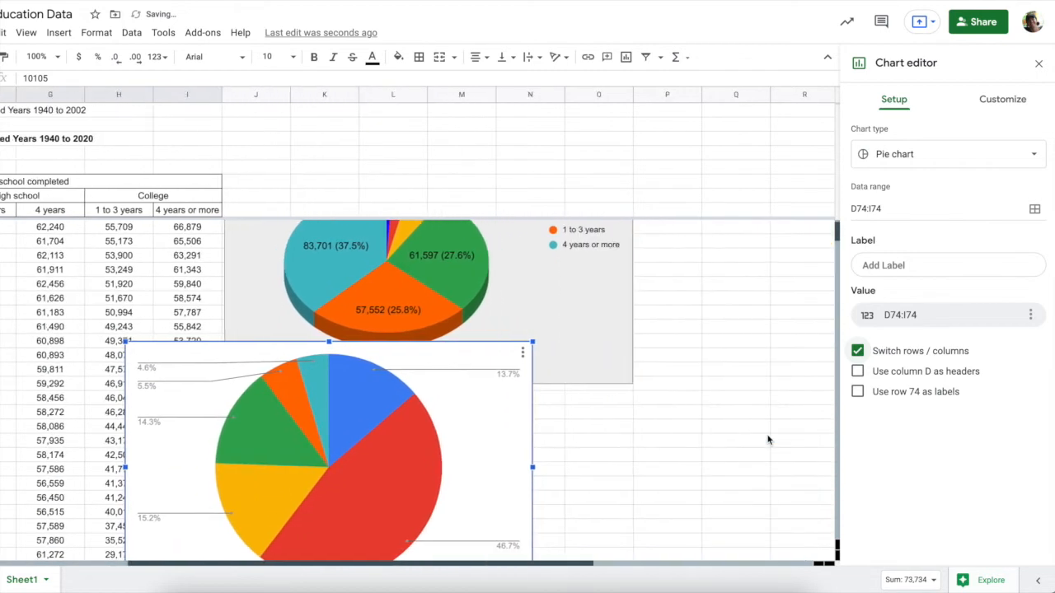
drag(467, 439, 569, 469)
scroll(568, 469, down, 1)
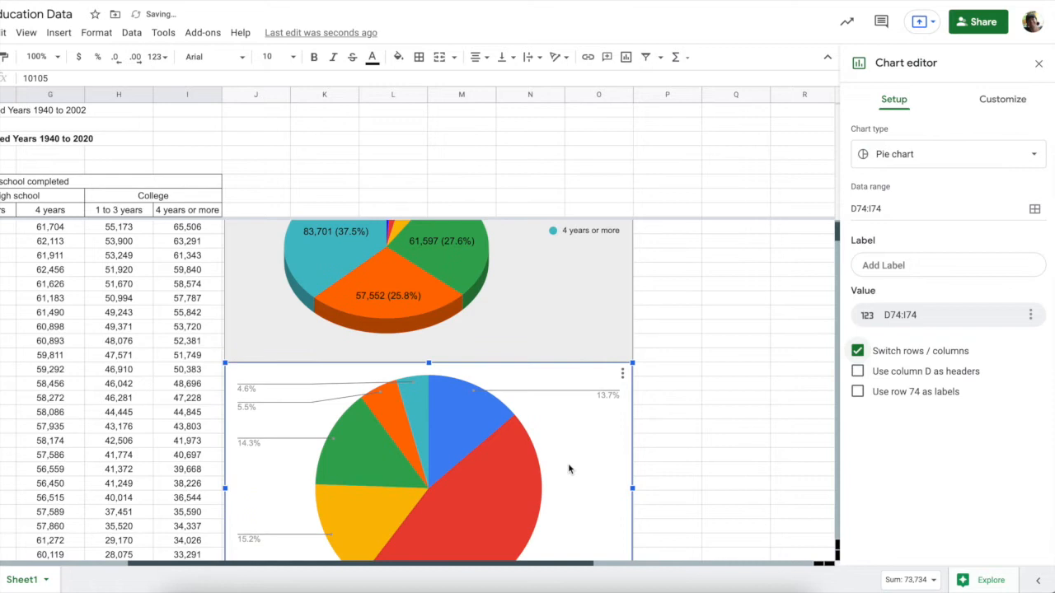
Set the 1940 pie's slice label range to the D8:I8 education-level headers
click(893, 267)
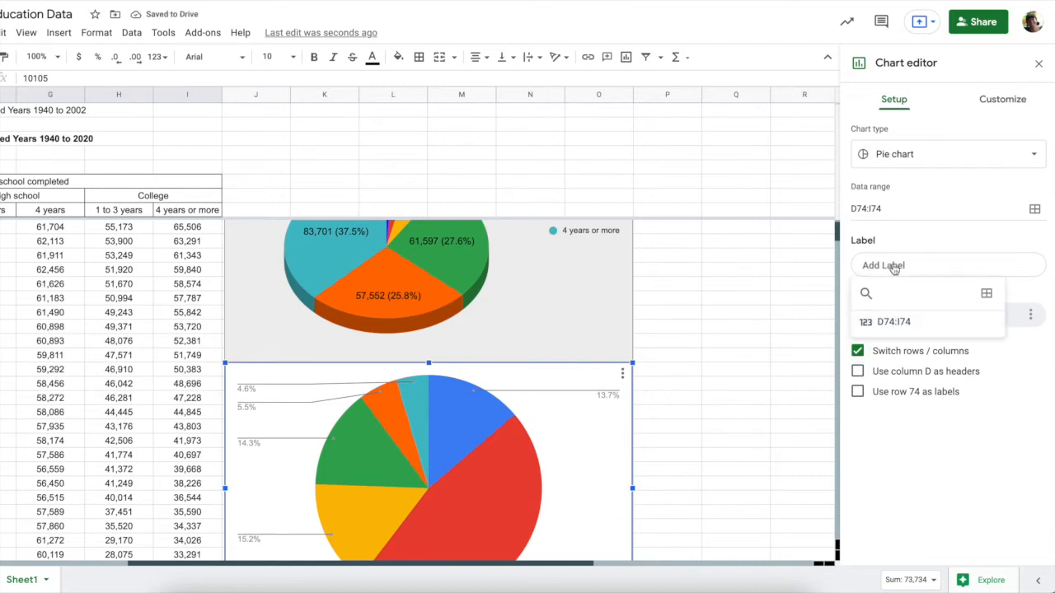
click(987, 295)
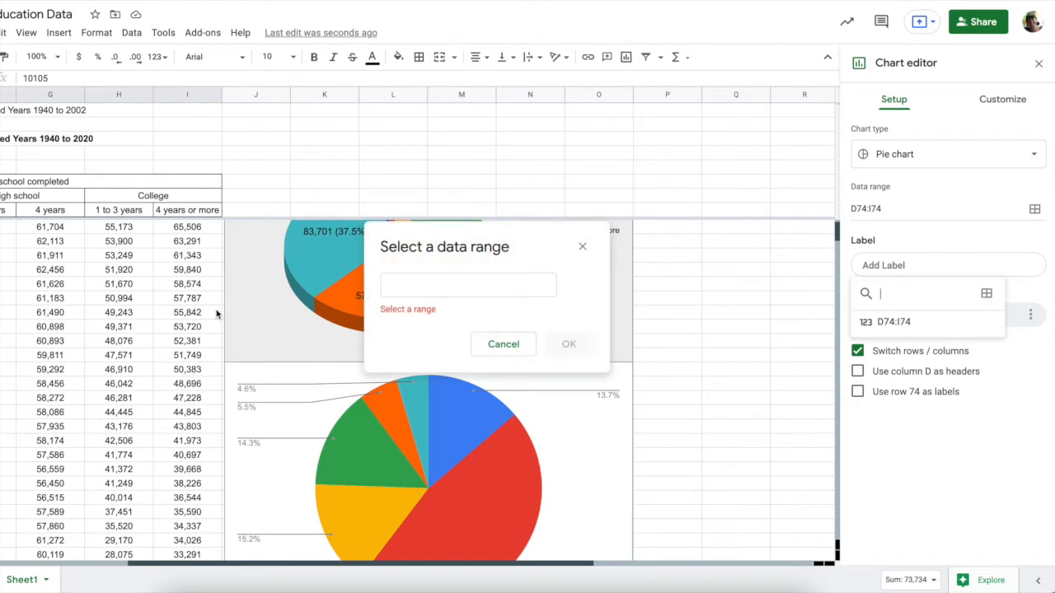
scroll(216, 314, left, 5)
scroll(217, 313, left, 3)
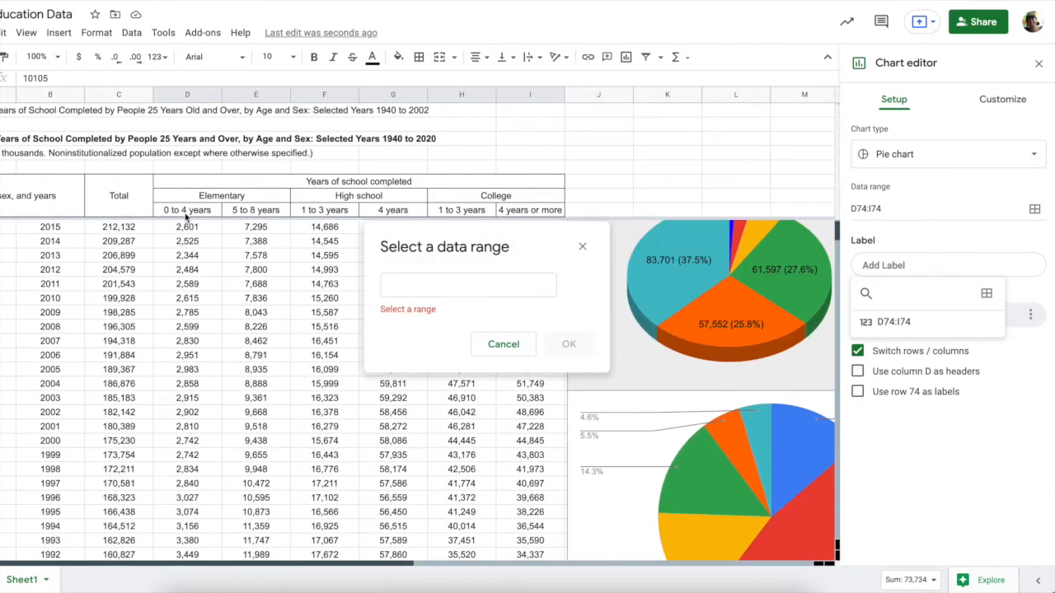
drag(185, 212, 516, 212)
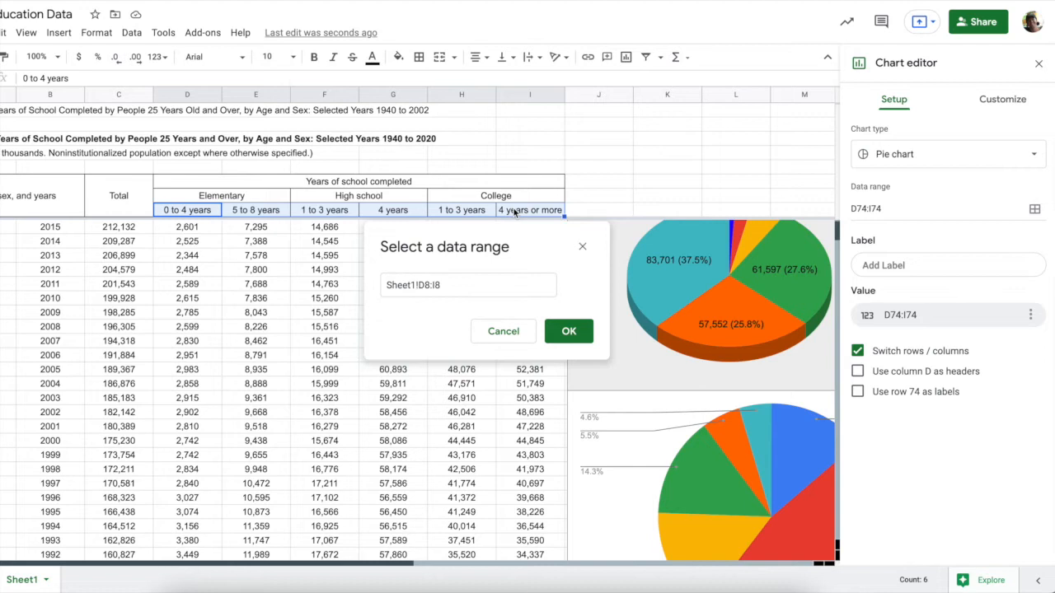
click(569, 332)
scroll(675, 475, right, 4)
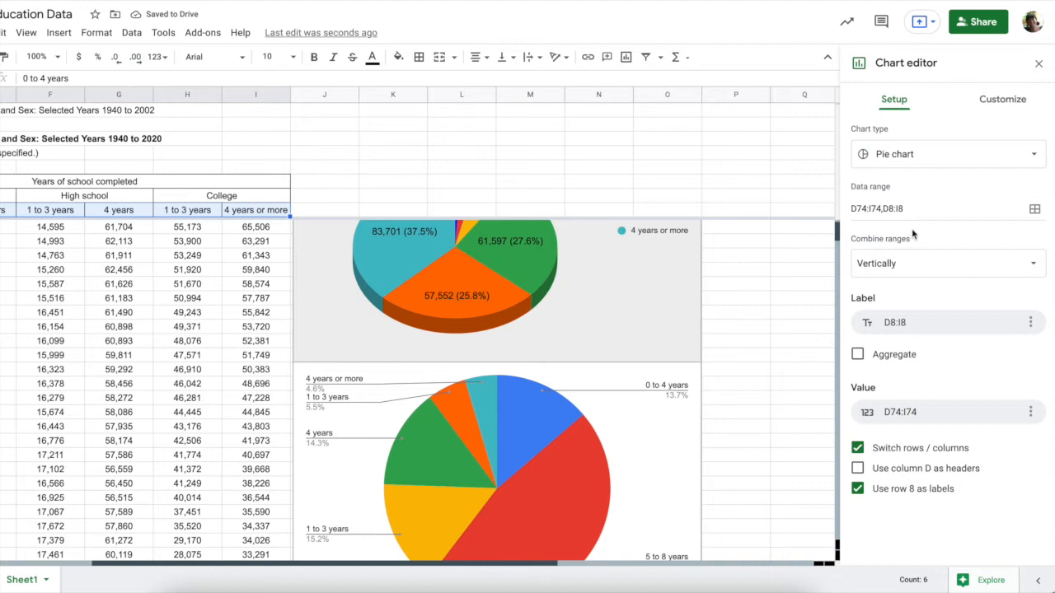
Give the 1940 pie chart a light grey background and make it 3D
click(999, 100)
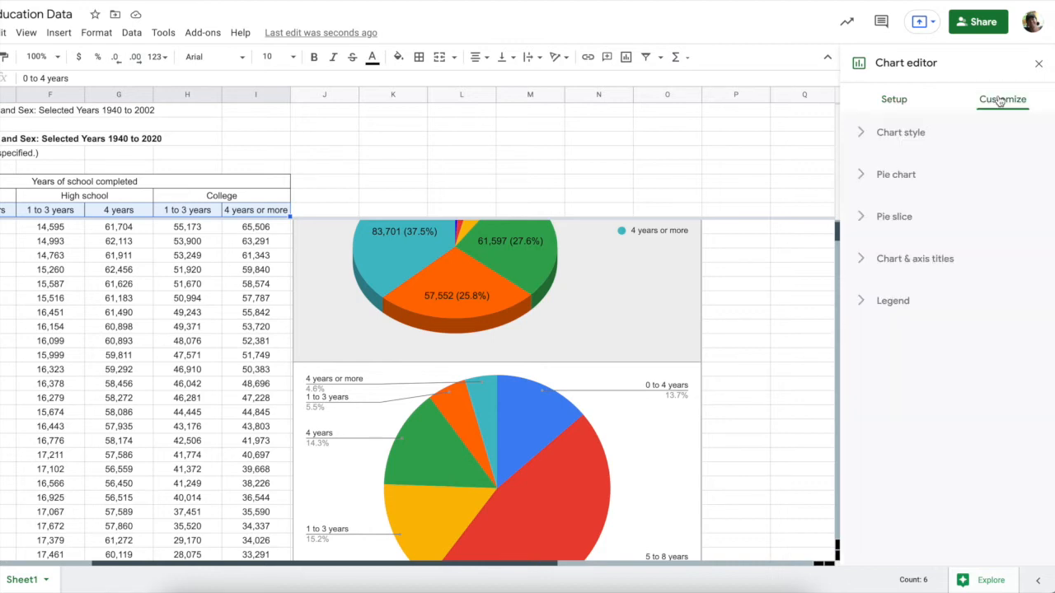
click(865, 134)
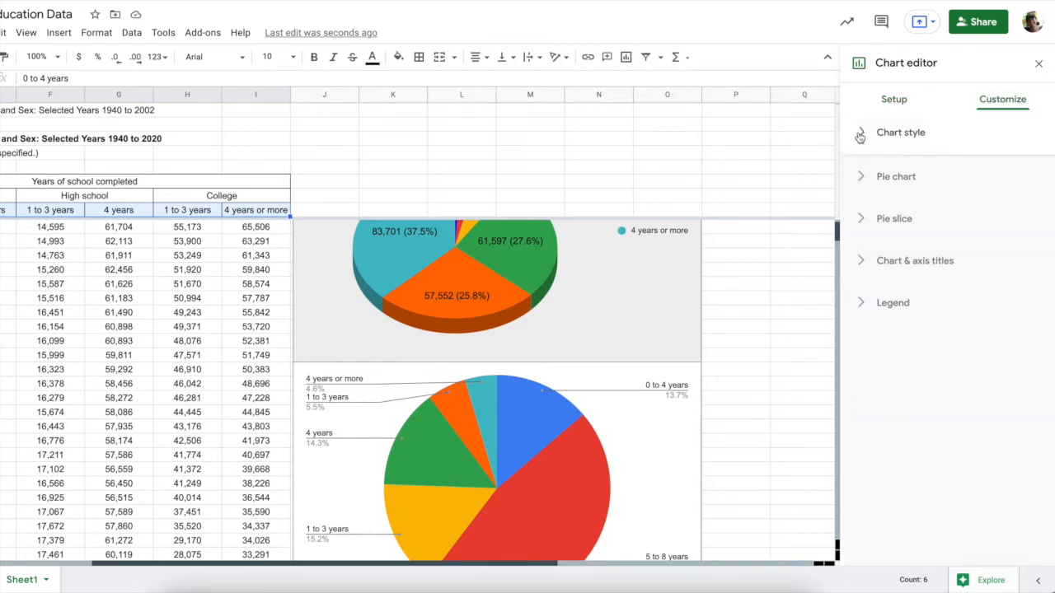
click(887, 190)
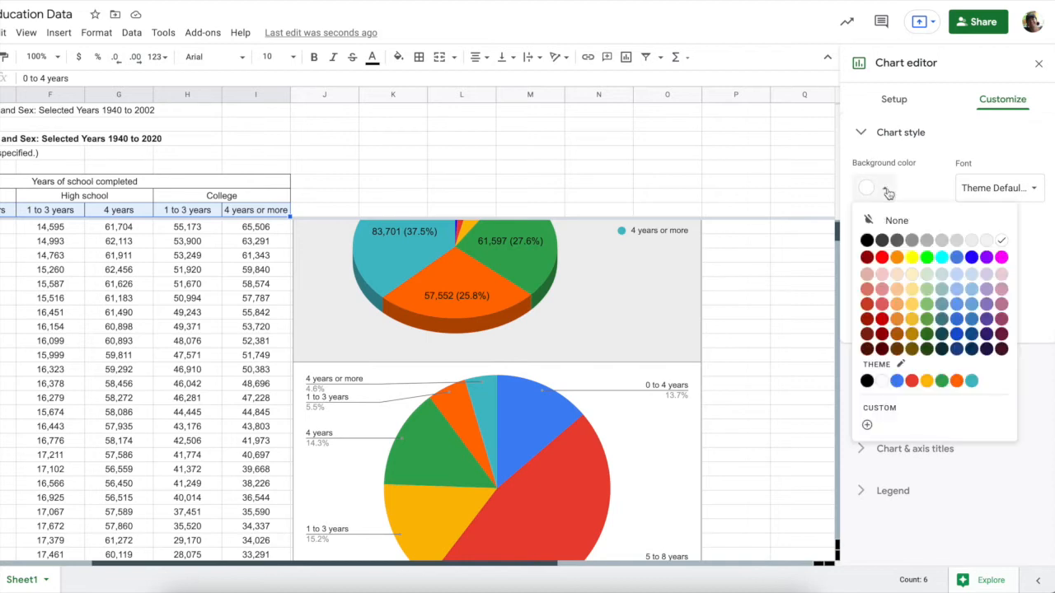
click(957, 241)
click(880, 186)
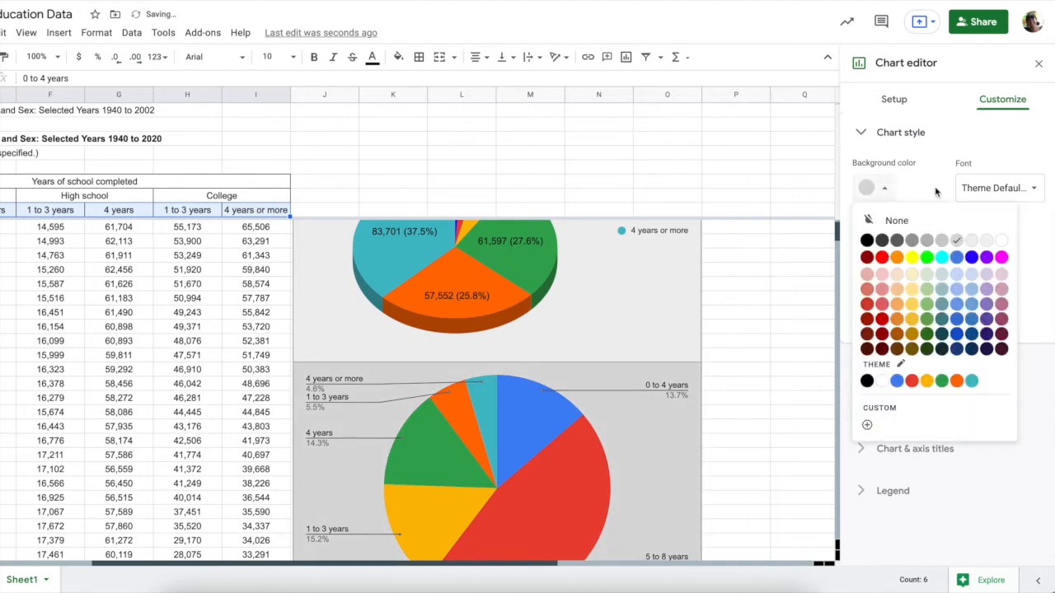
click(973, 240)
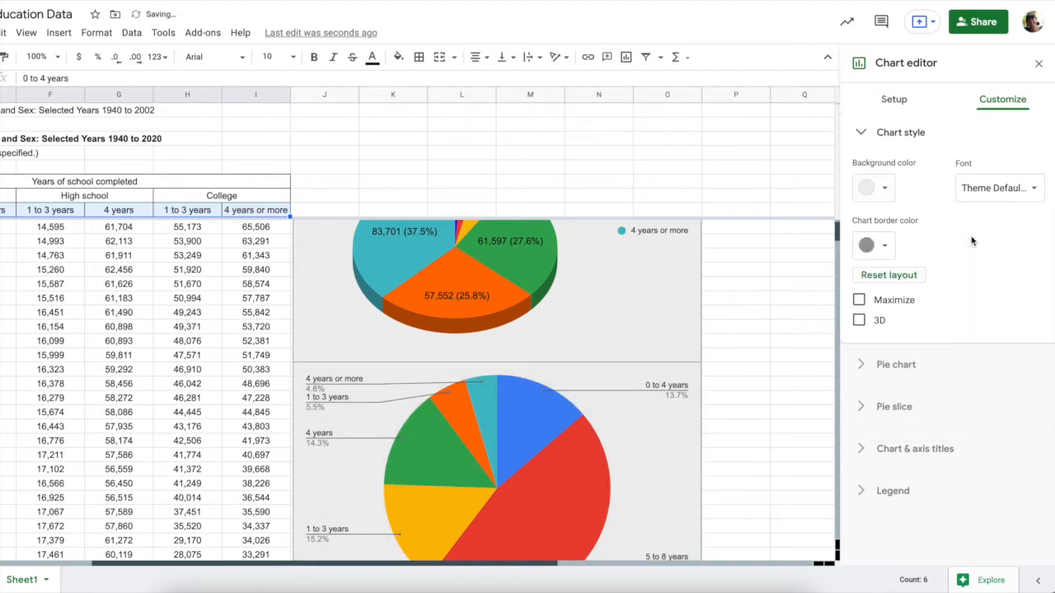
click(858, 320)
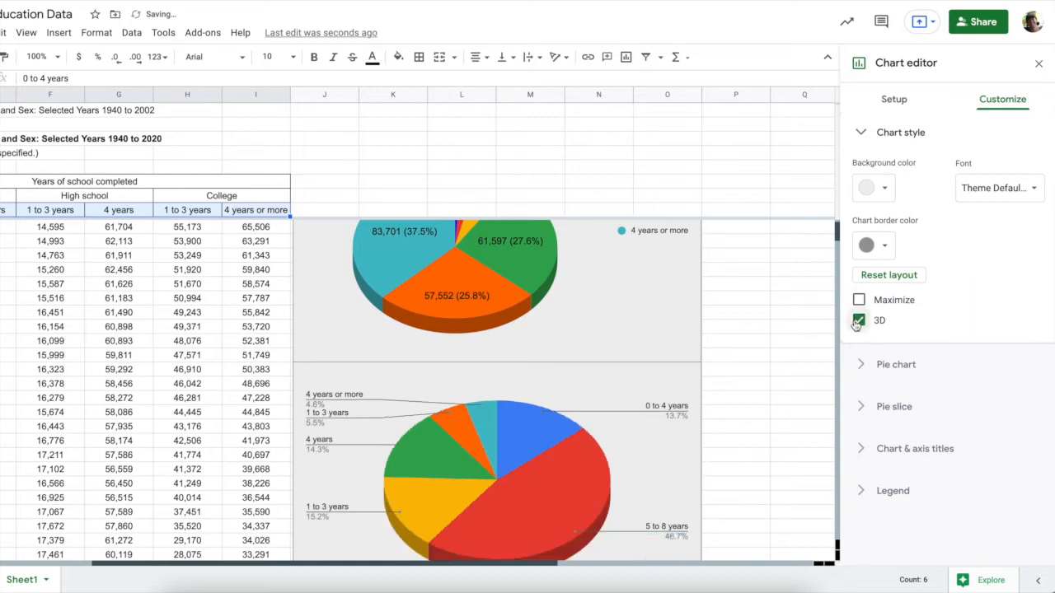
Show value and percentage labels on the 1940 pie's slices
click(861, 365)
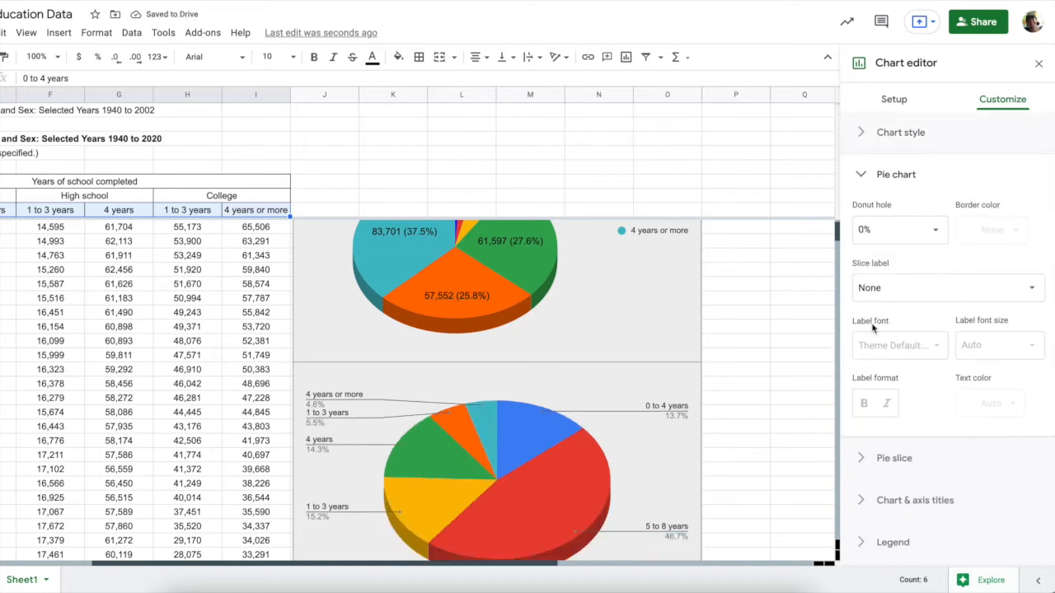
click(894, 287)
click(910, 369)
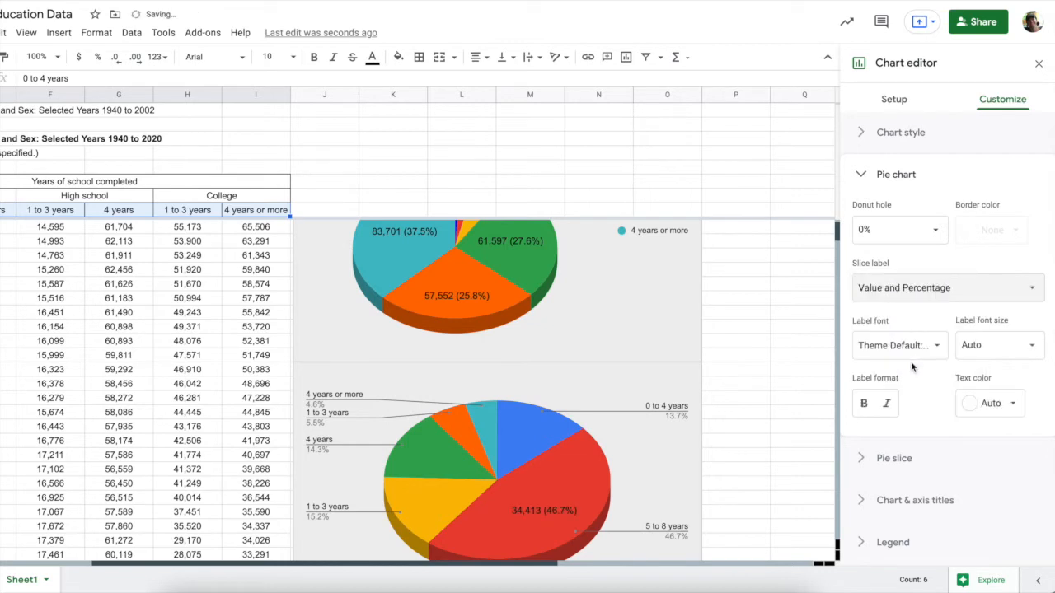
click(863, 462)
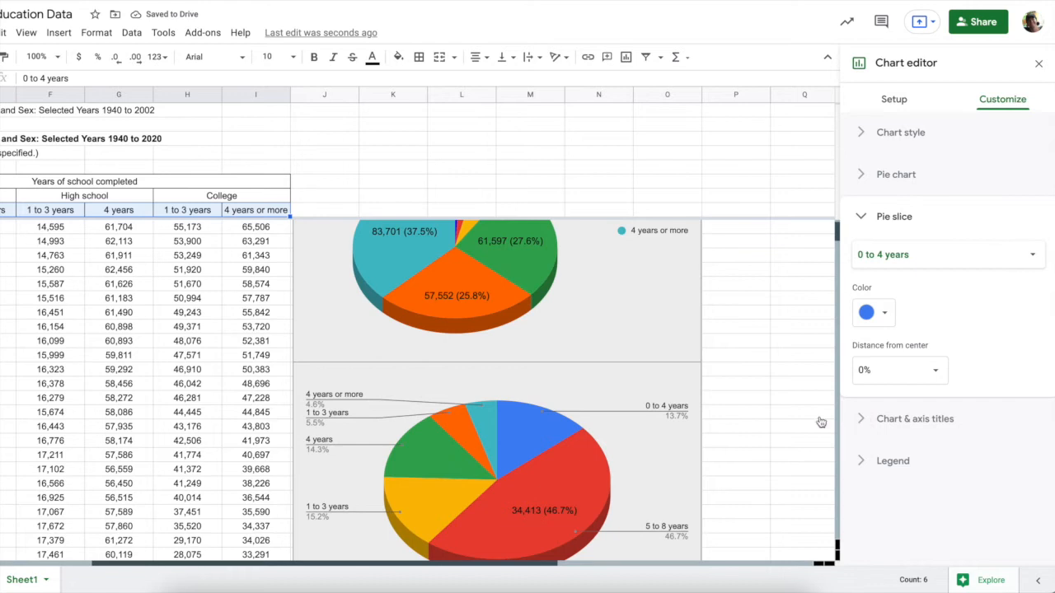
scroll(637, 417, up, 2)
scroll(638, 421, up, 1)
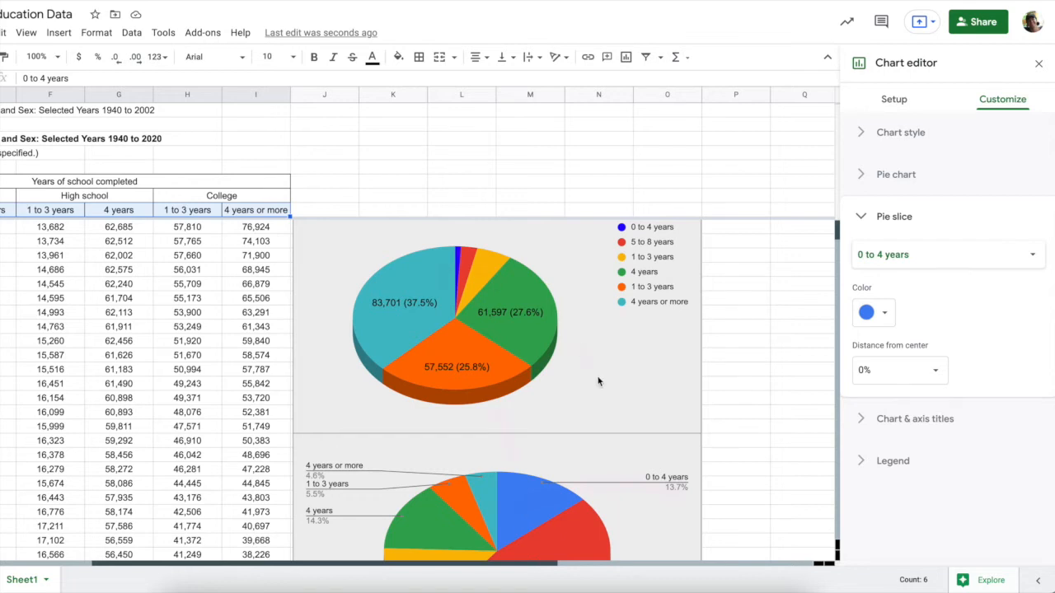
scroll(600, 381, down, 2)
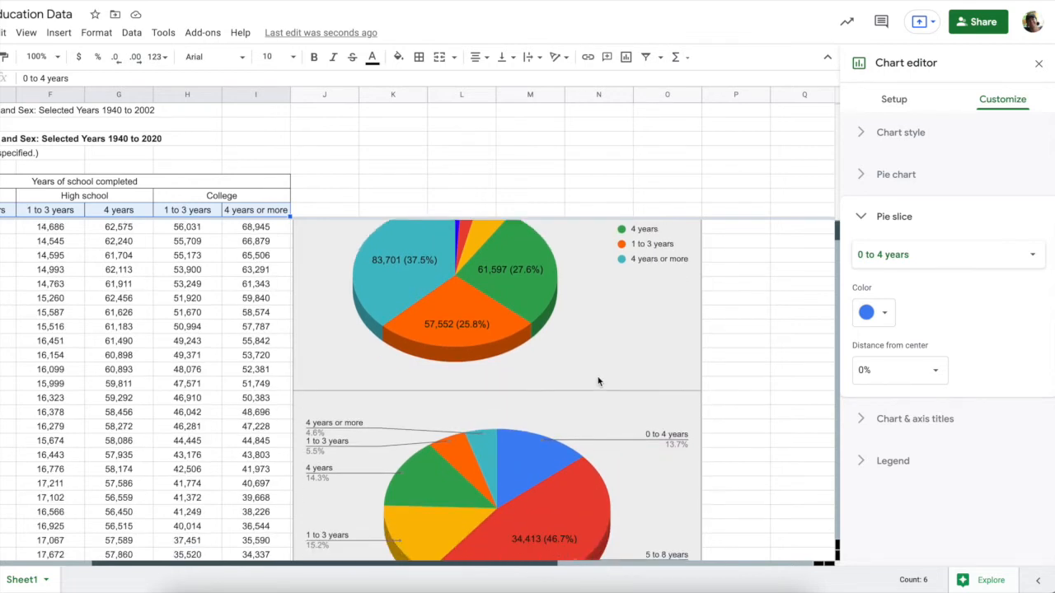
Title the 1940 pie 'Education Levels in 1940' and centre the title
click(859, 420)
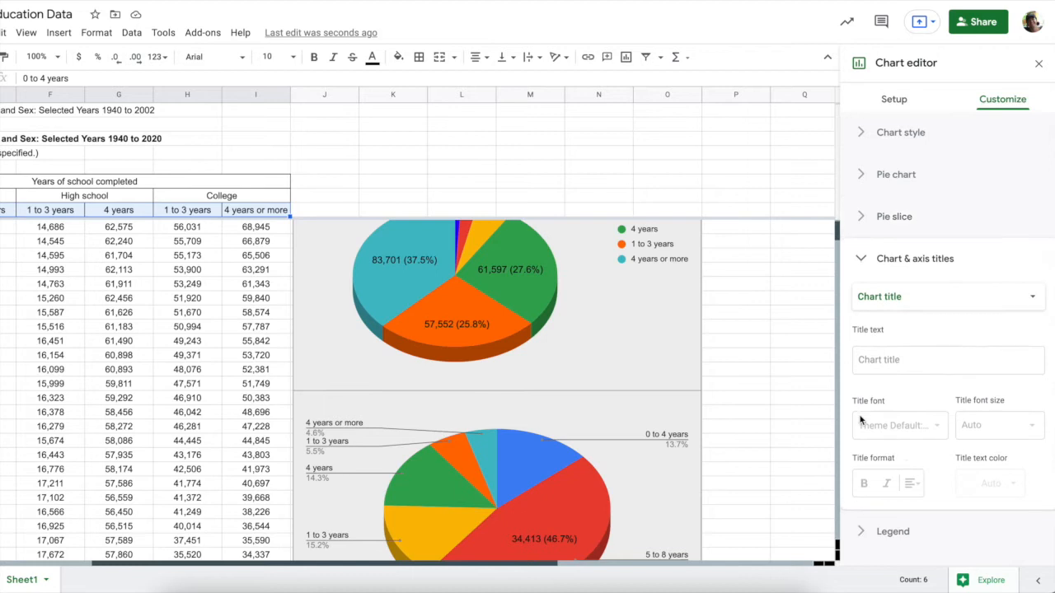
click(884, 358)
text(Education Eevels in 1940)
click(912, 484)
click(930, 510)
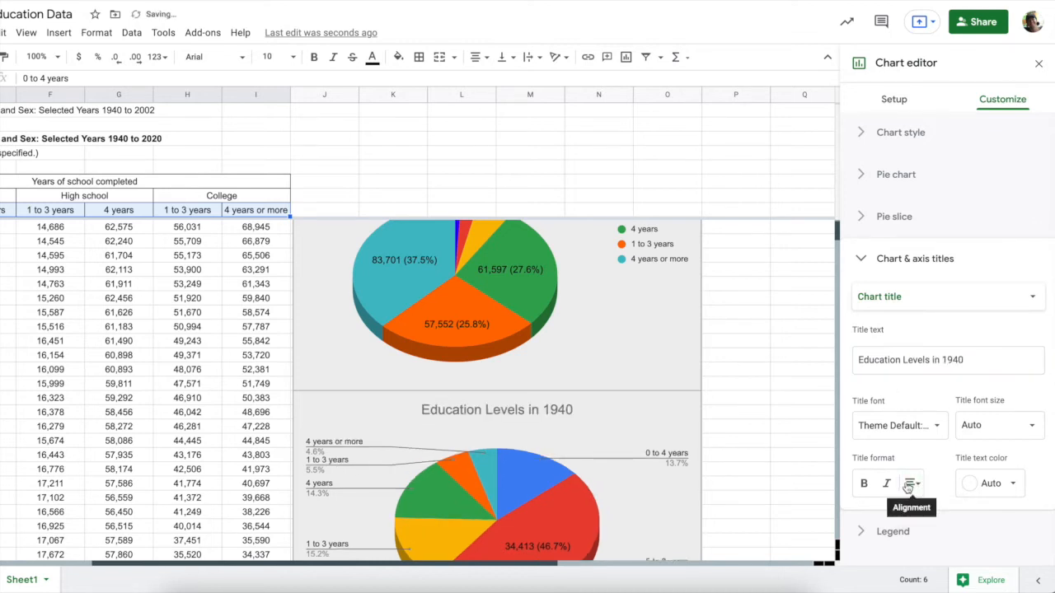
Position the 1940 pie's legend on the right
click(867, 534)
click(890, 355)
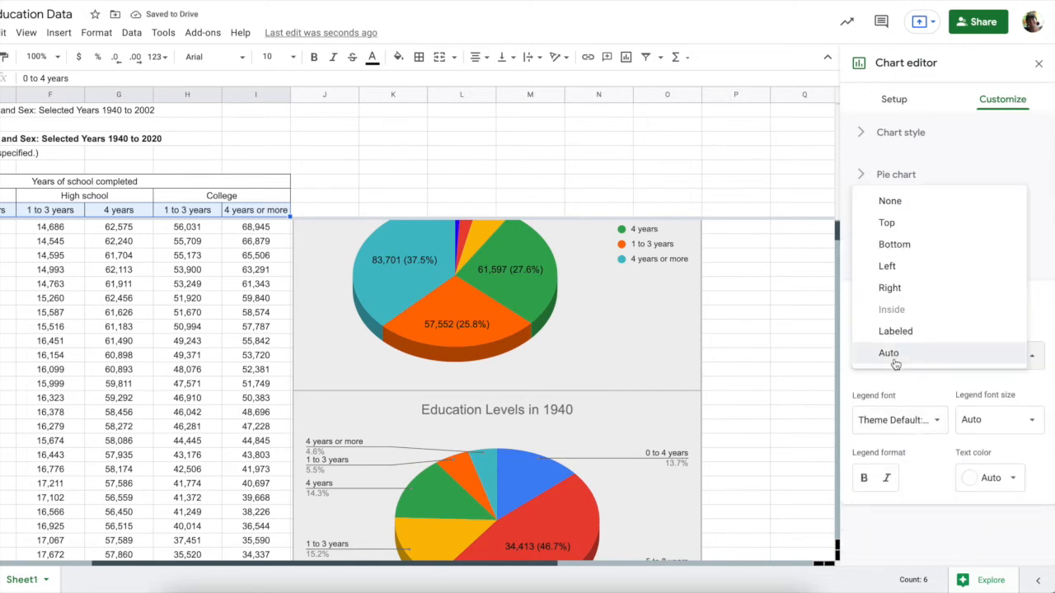
click(892, 288)
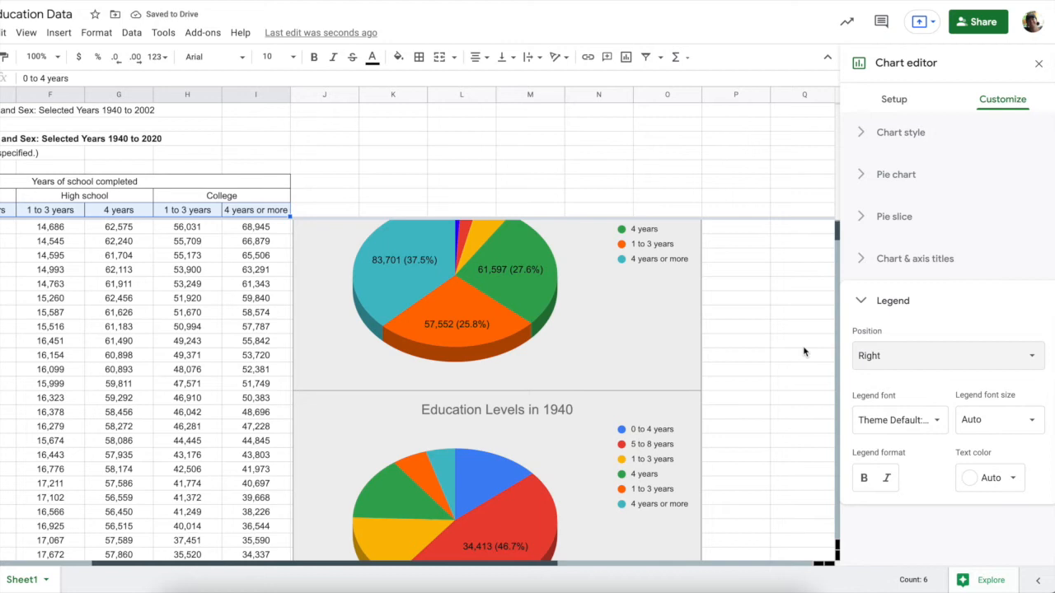
scroll(804, 350, up, 1)
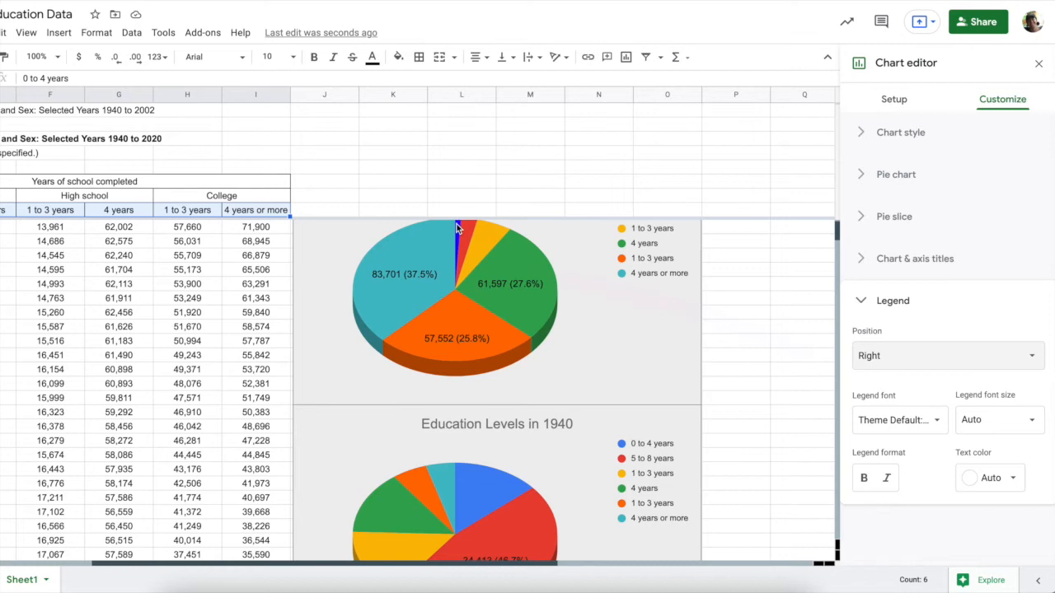
scroll(458, 228, up, 1)
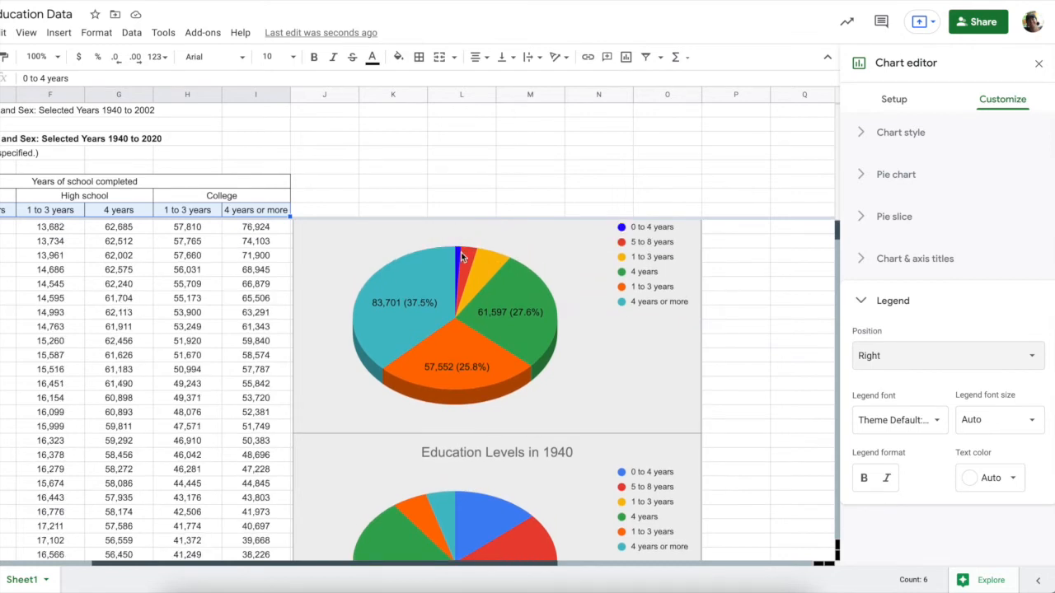
click(466, 259)
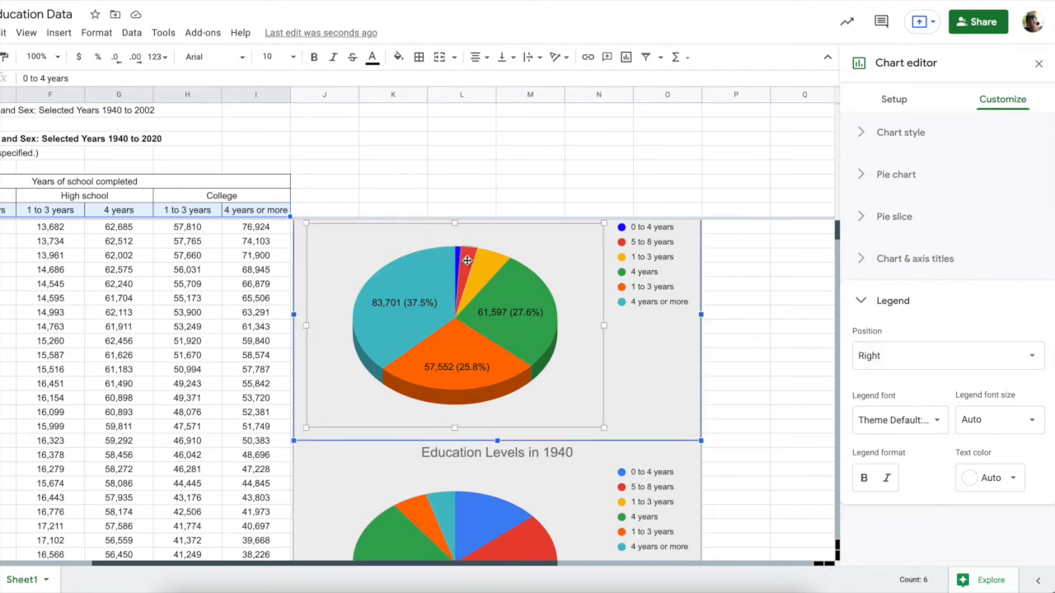
click(467, 262)
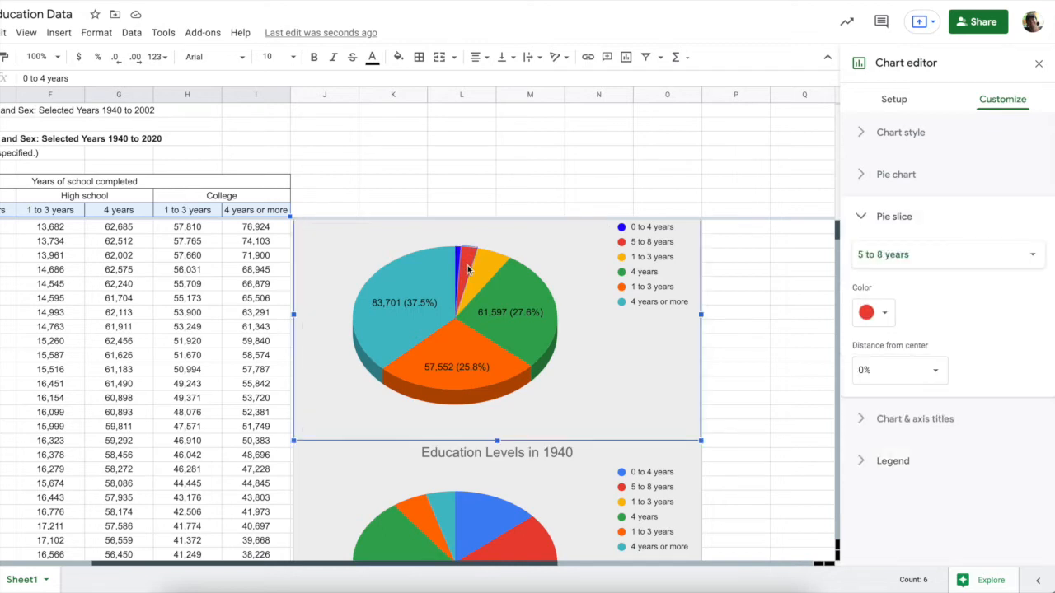
scroll(467, 269, up, 1)
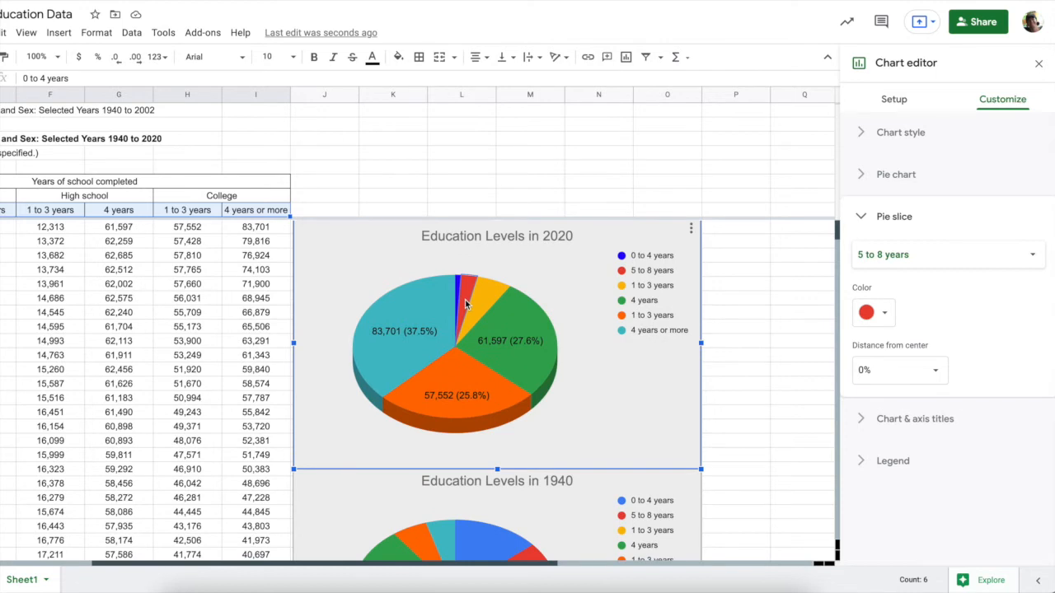
click(458, 290)
click(467, 295)
scroll(462, 297, down, 5)
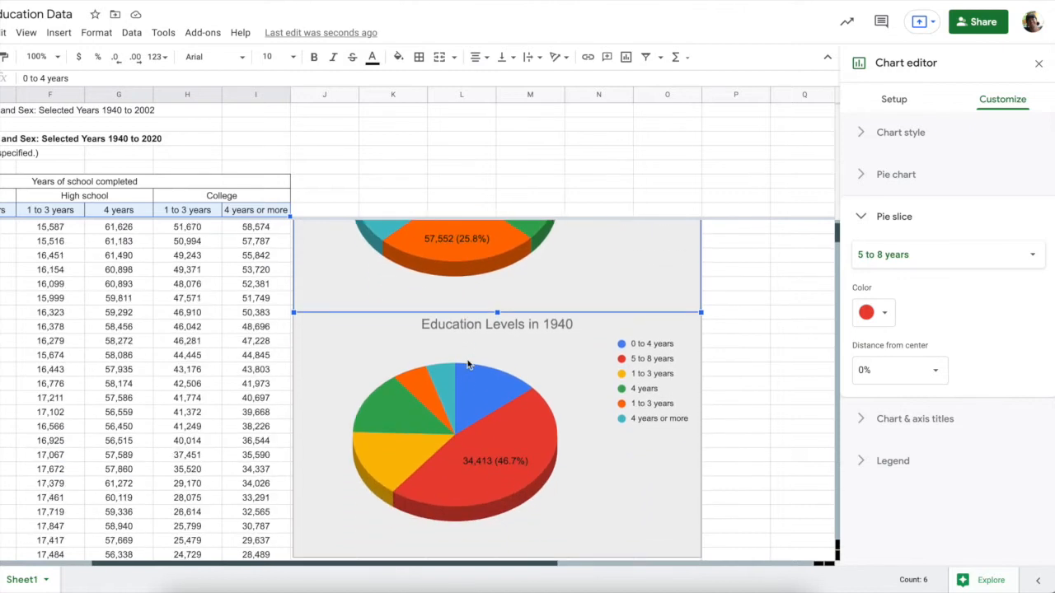
click(469, 382)
click(478, 386)
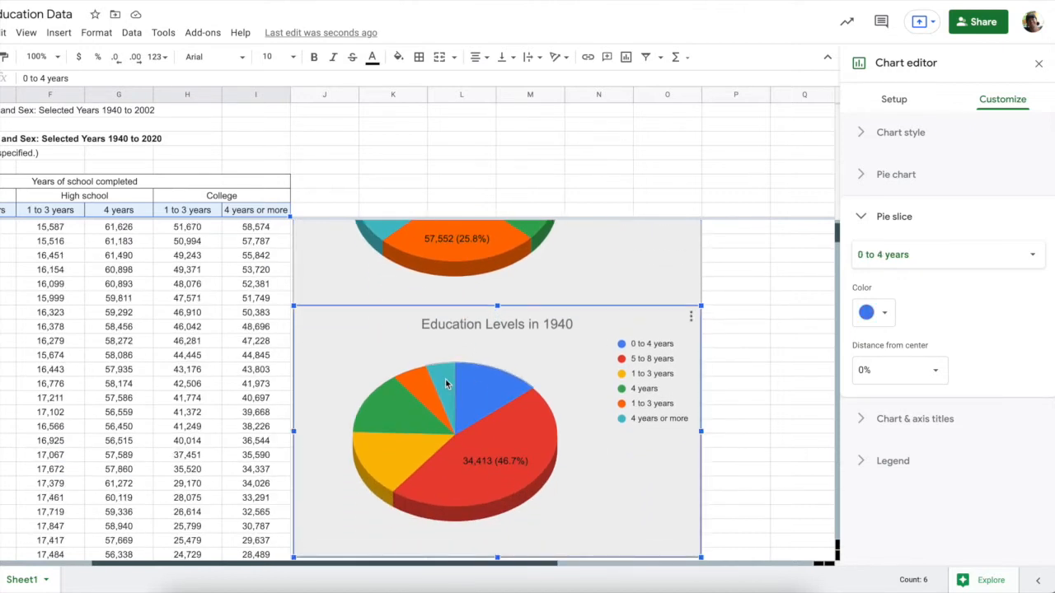
click(515, 451)
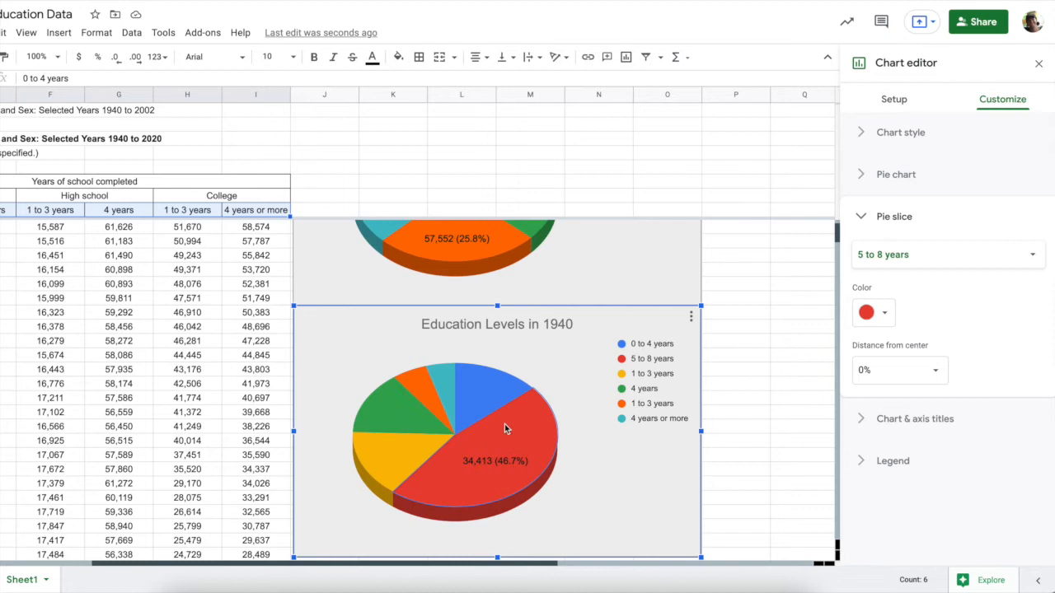
scroll(504, 414, down, 2)
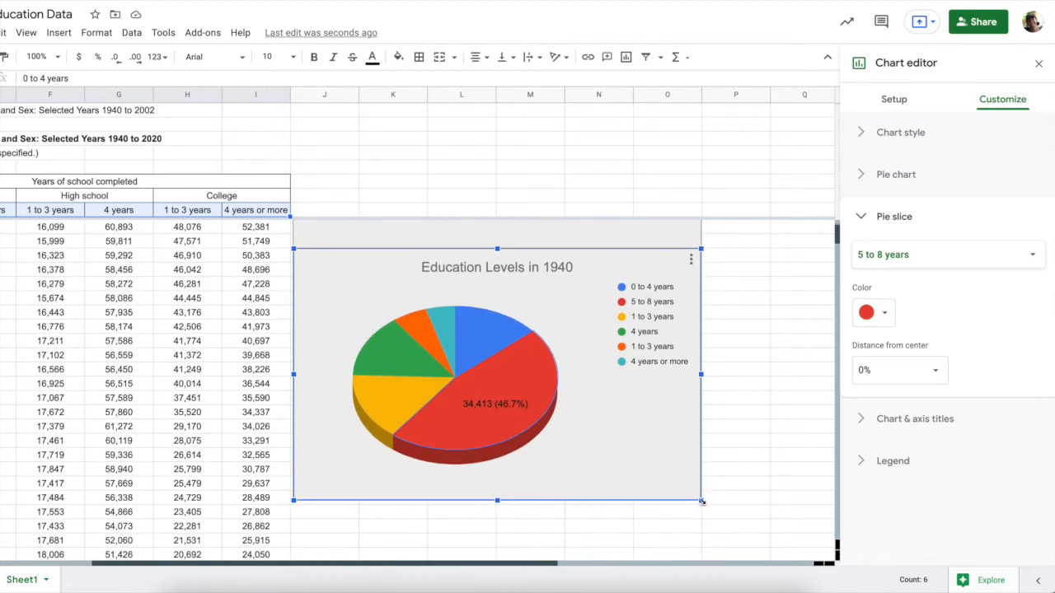
Enlarge the 1940 pie chart from its corner handle and review both pies beside the table
drag(701, 501, 812, 528)
scroll(811, 528, left, 3)
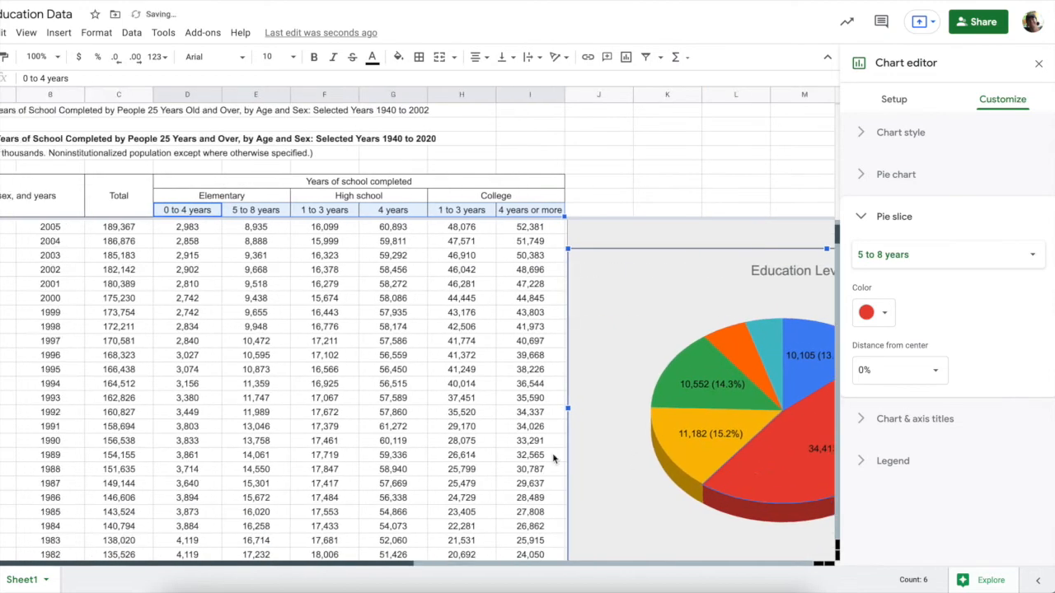
scroll(553, 457, right, 6)
scroll(553, 457, right, 2)
scroll(553, 458, down, 1)
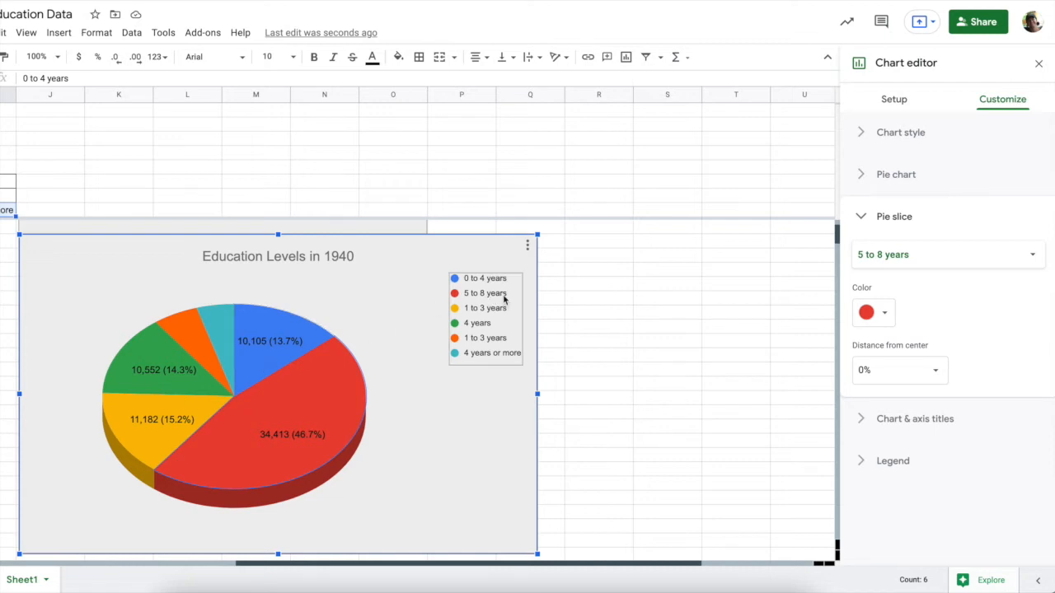
scroll(503, 299, up, 4)
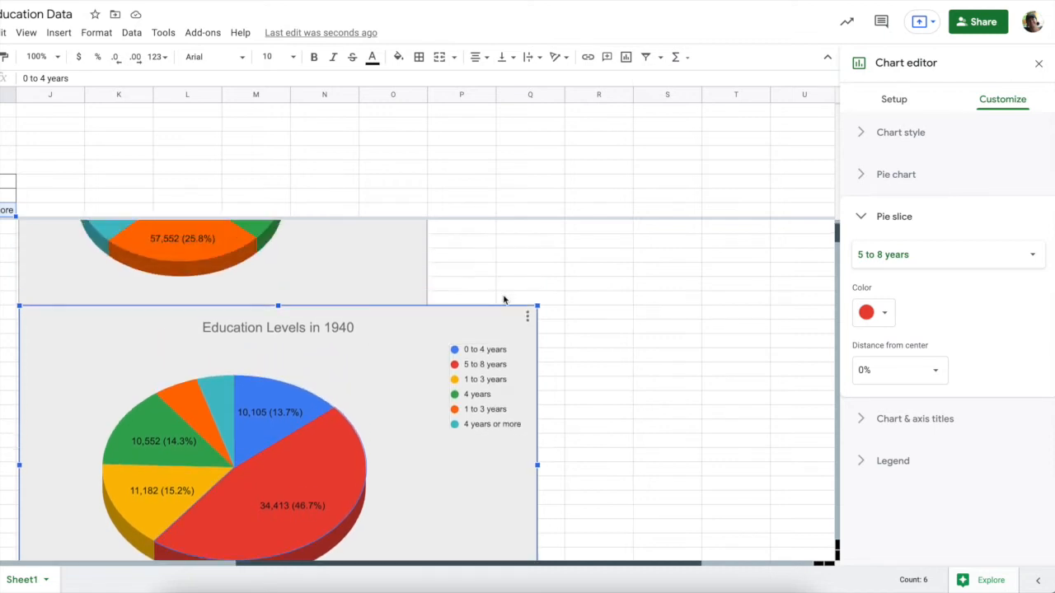
scroll(504, 299, left, 1)
scroll(503, 299, up, 3)
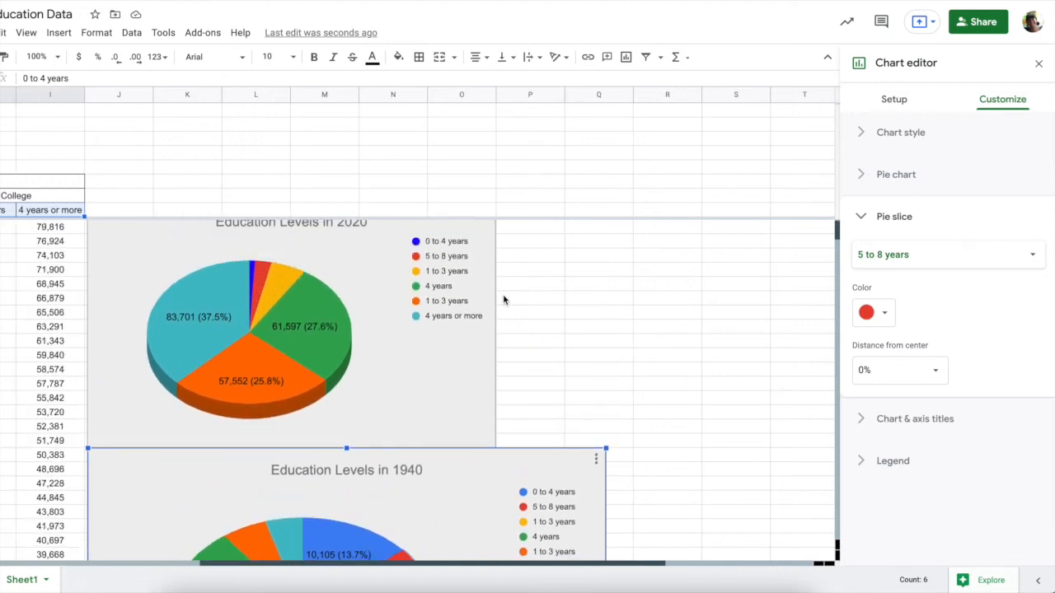
scroll(504, 299, left, 1)
scroll(503, 299, down, 2)
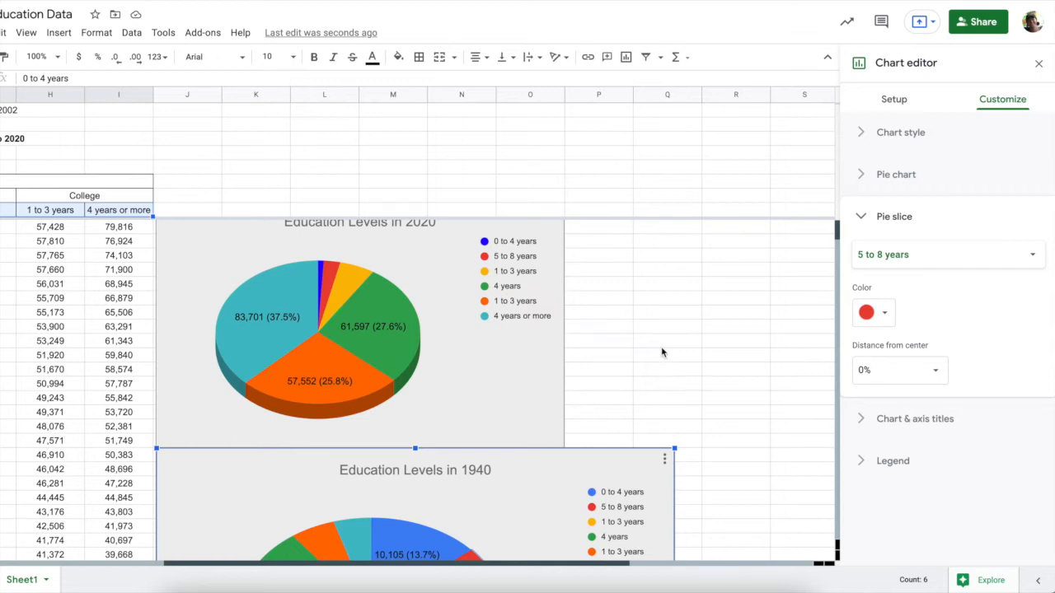
scroll(661, 353, down, 3)
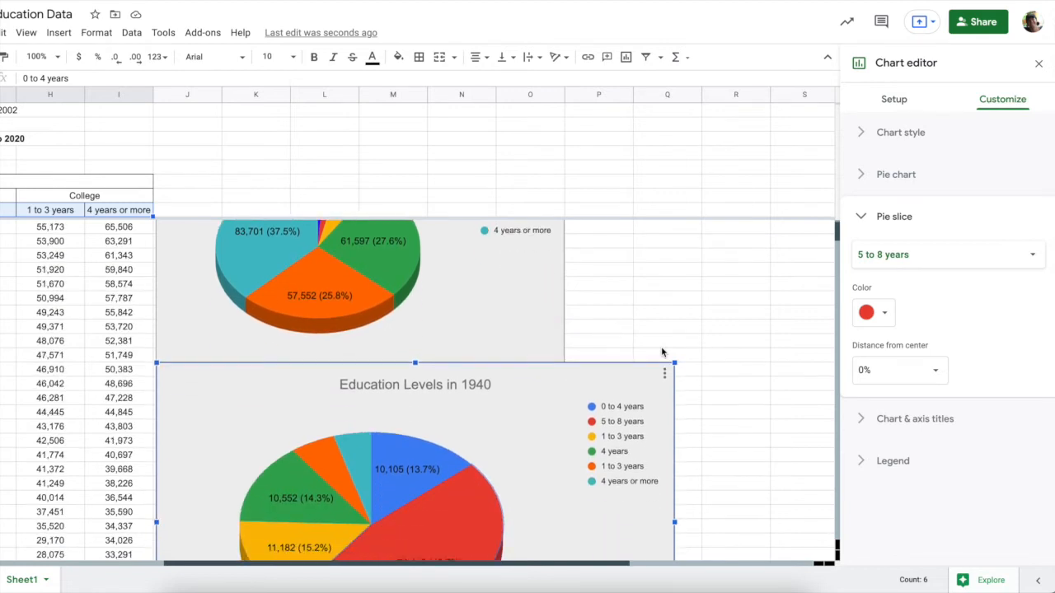
click(252, 286)
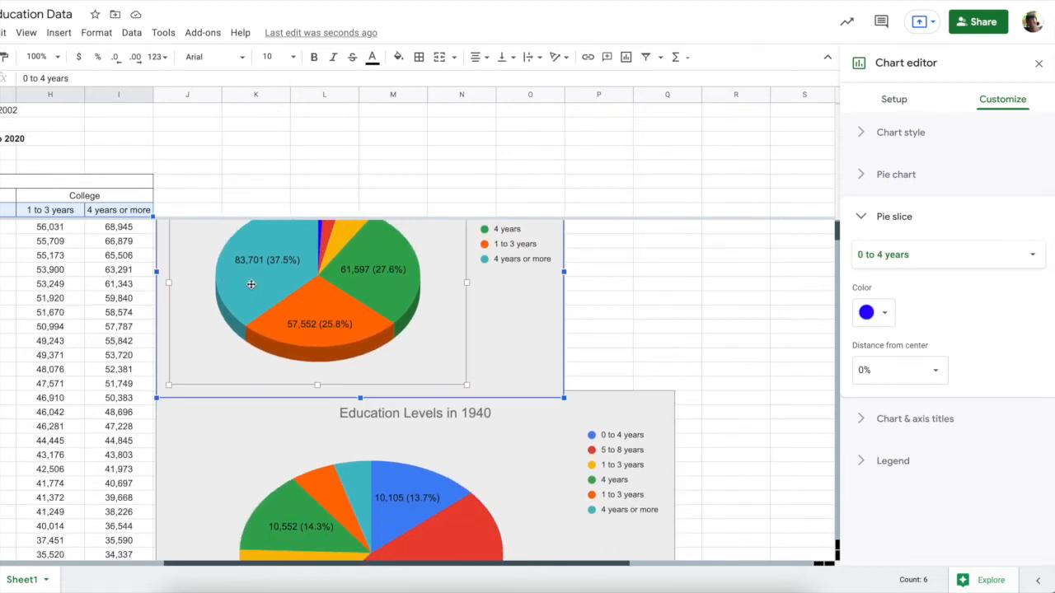
scroll(363, 307, down, 3)
scroll(363, 306, right, 1)
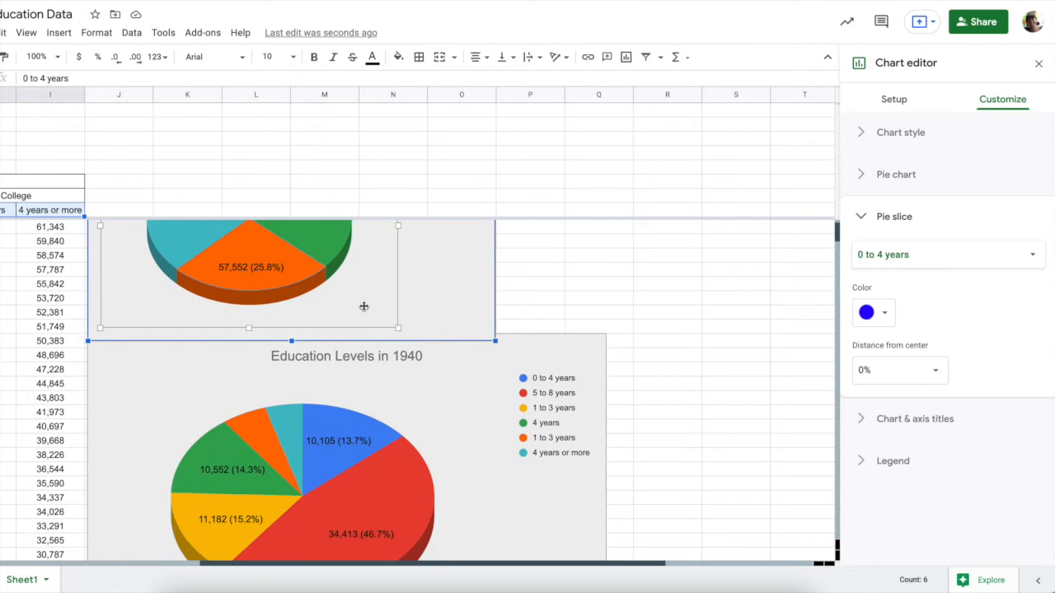
scroll(364, 307, down, 2)
scroll(364, 307, right, 1)
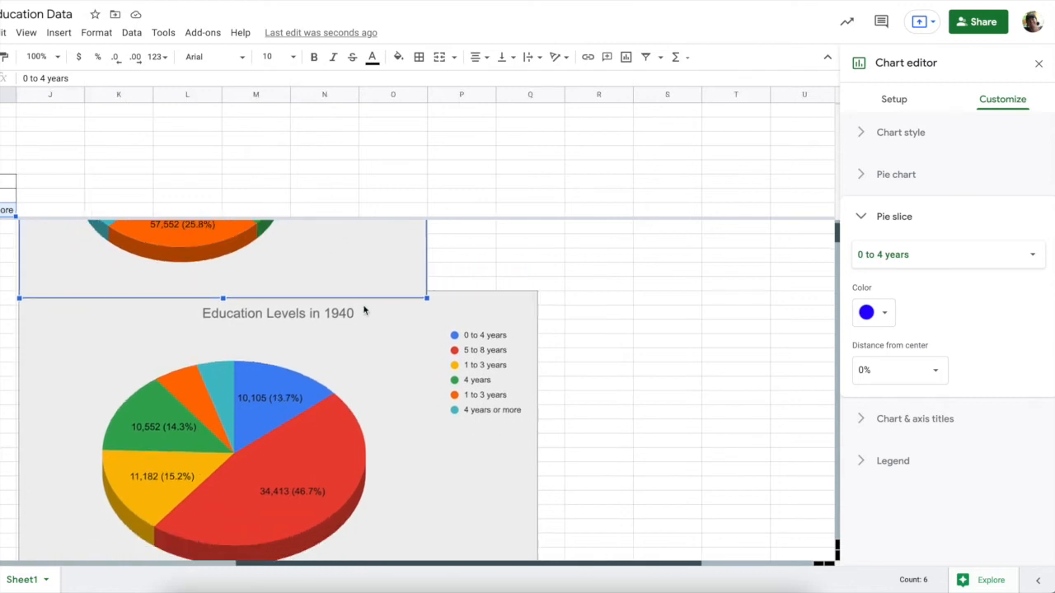
click(224, 384)
click(293, 343)
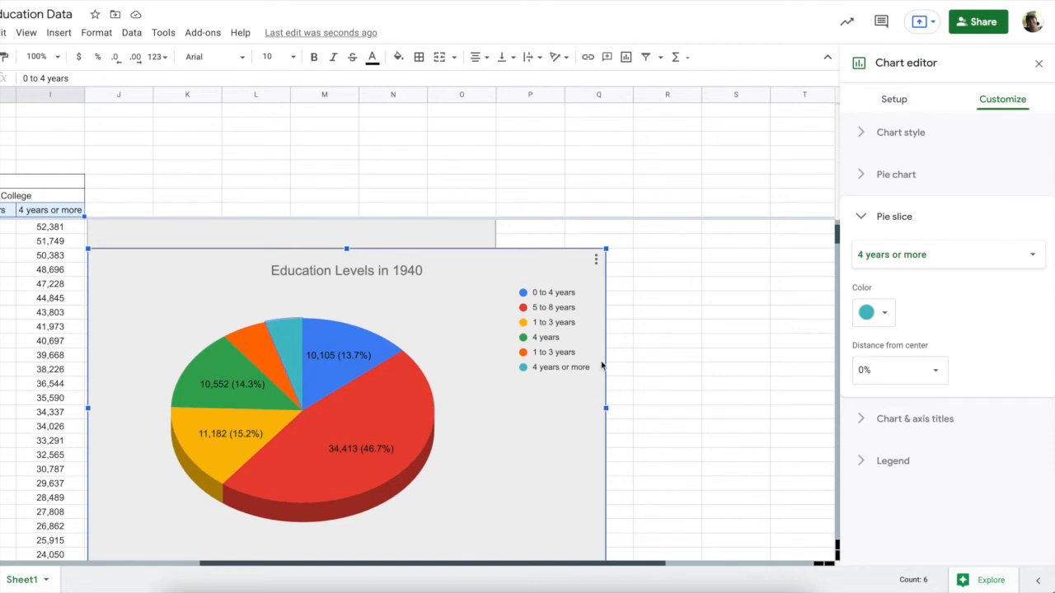
click(310, 431)
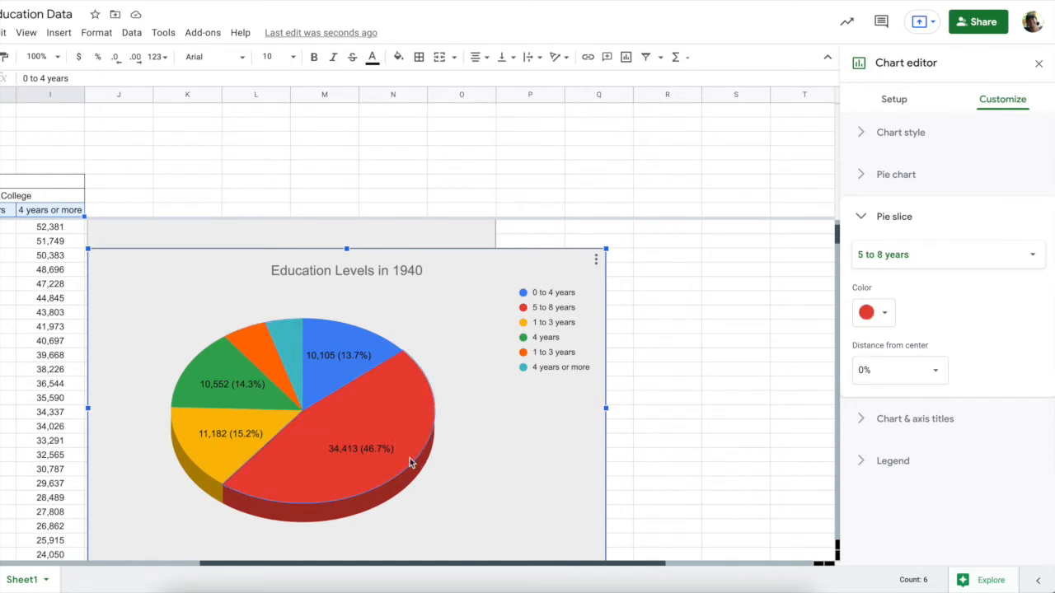
scroll(389, 432, down, 3)
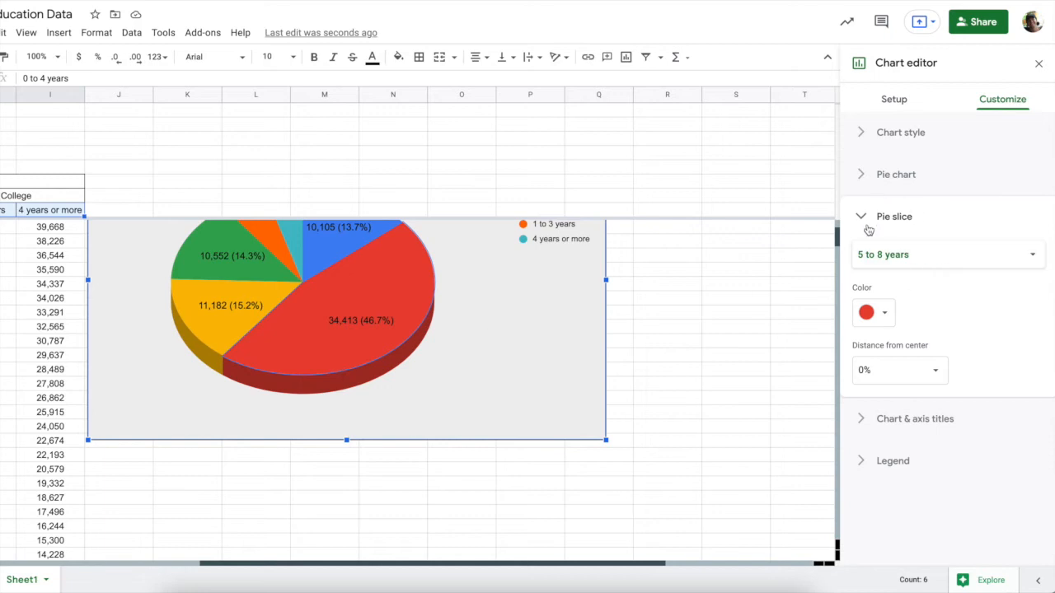
Switch the 1940 pie's slice labels to Percentage only
click(859, 175)
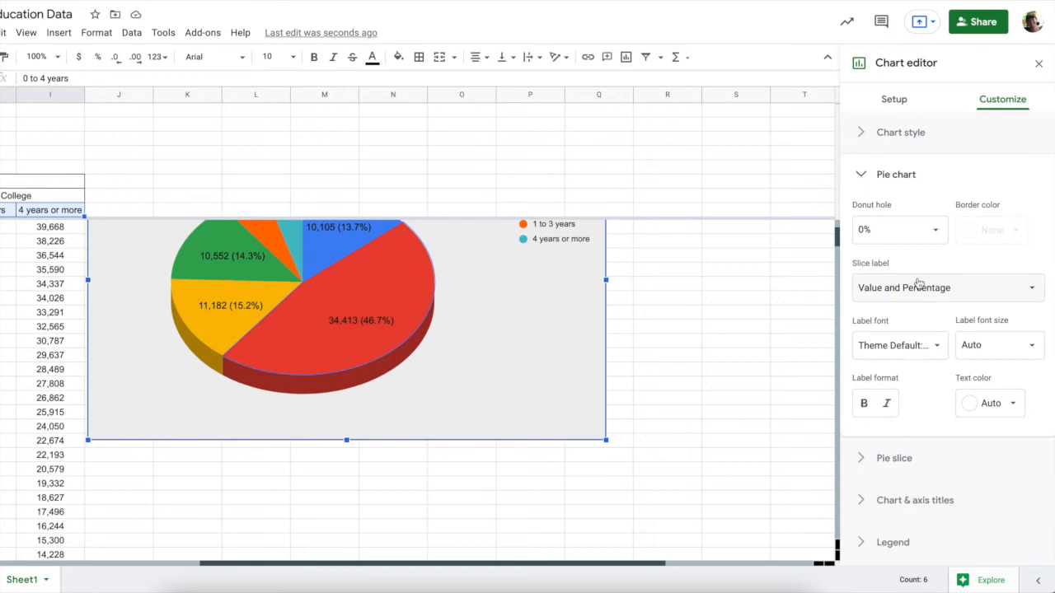
click(918, 285)
click(916, 265)
scroll(486, 359, up, 4)
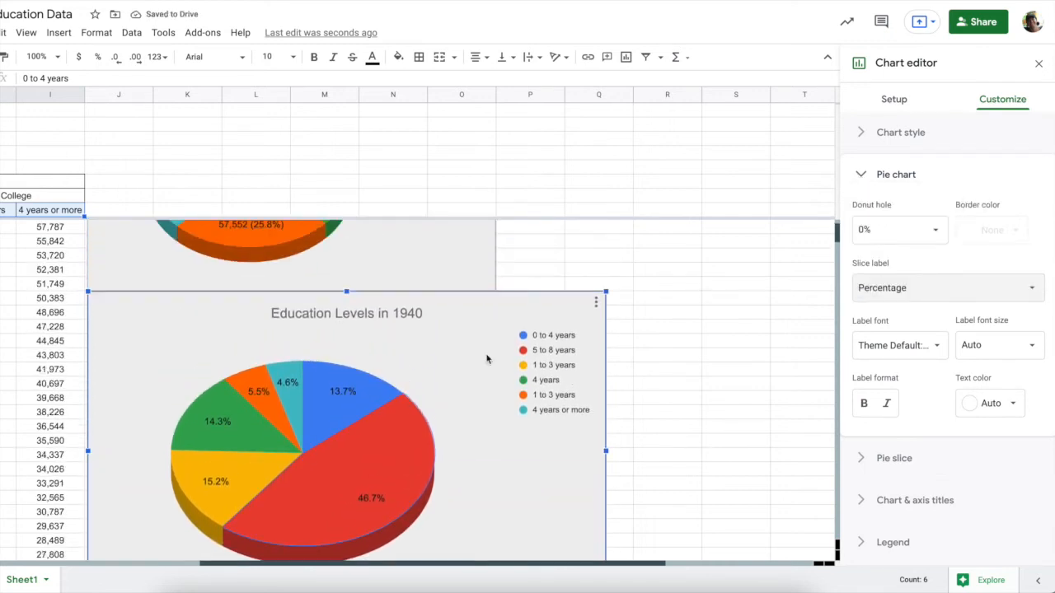
scroll(487, 358, up, 1)
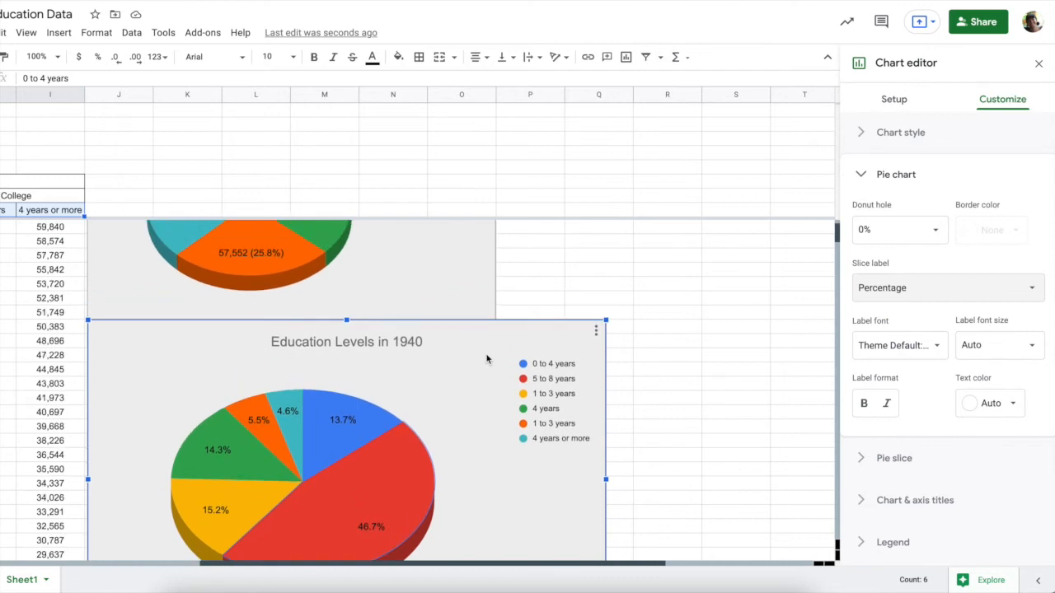
scroll(486, 358, up, 2)
Switch the 2020 pie's slice labels to Percentage only
click(310, 276)
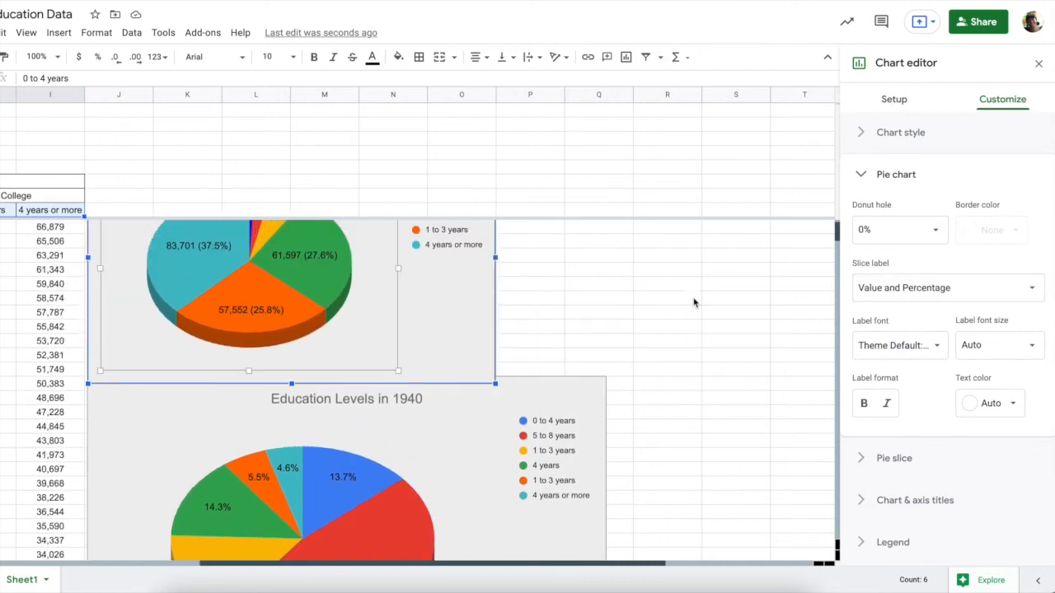
click(904, 290)
click(904, 264)
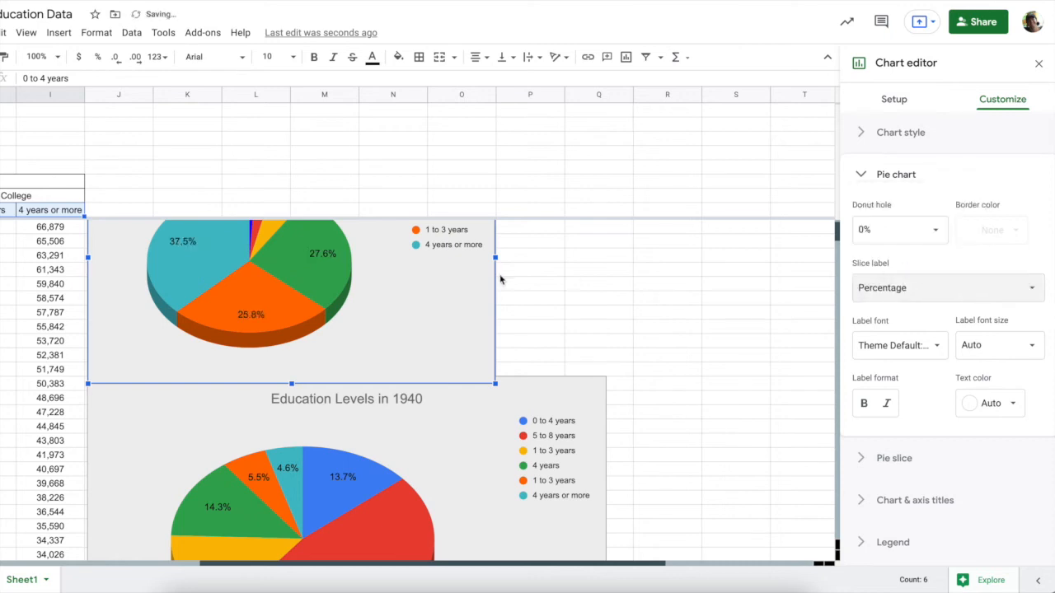
scroll(270, 277, up, 3)
click(249, 270)
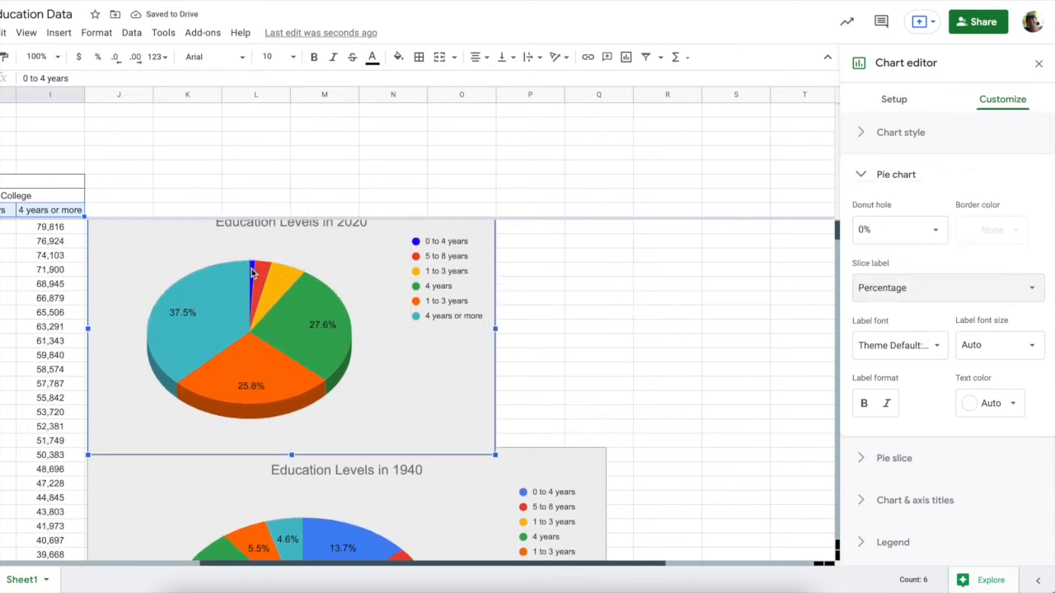
scroll(452, 451, down, 5)
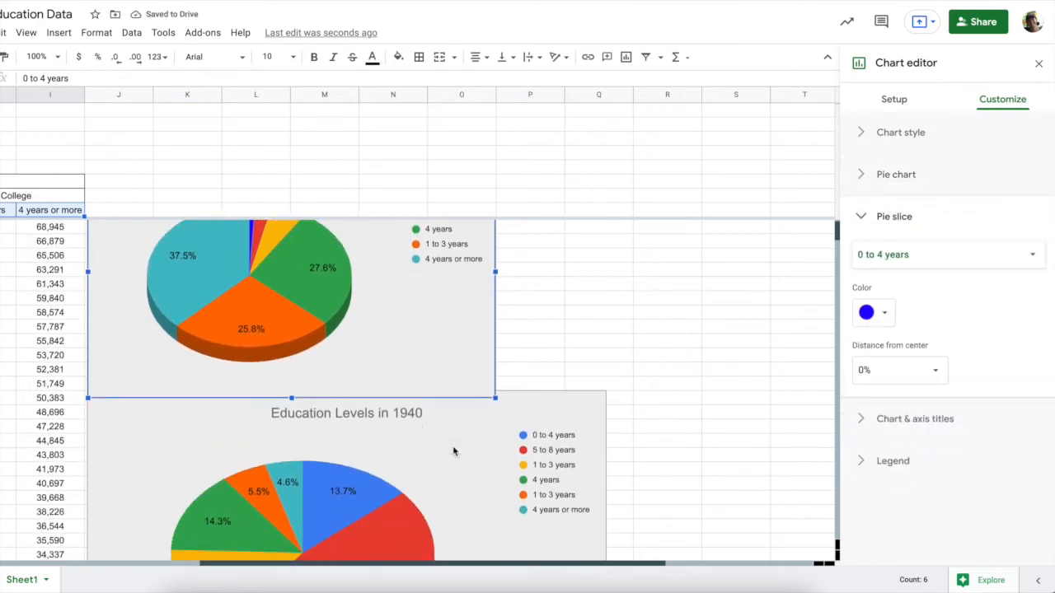
Close the Chart editor and select the 2020 row values D77:I77, 1,053 through 39,426
scroll(453, 451, right, 1)
scroll(452, 451, down, 1)
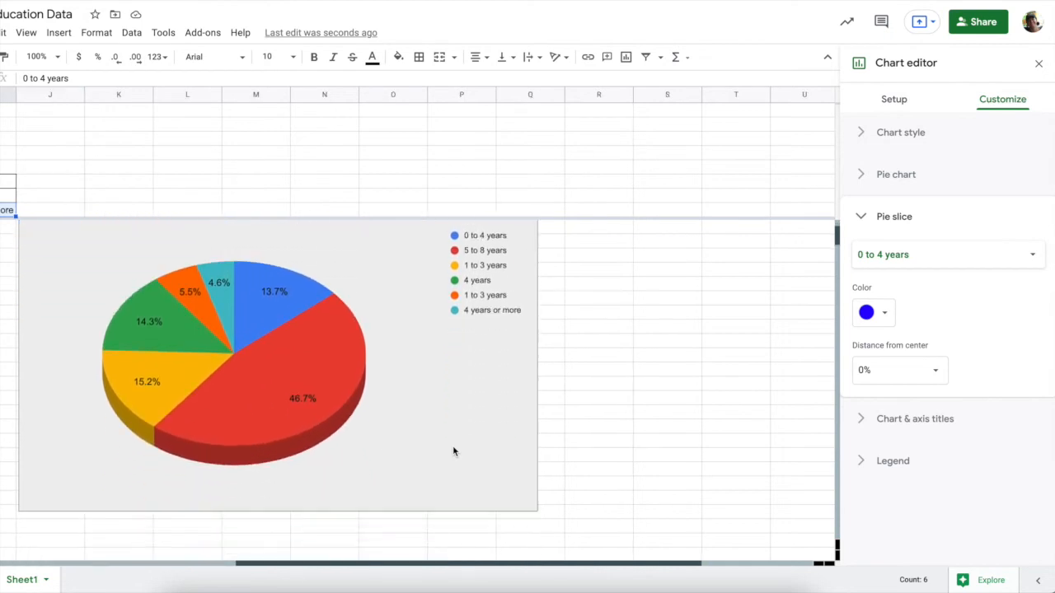
scroll(453, 450, left, 8)
scroll(453, 451, down, 5)
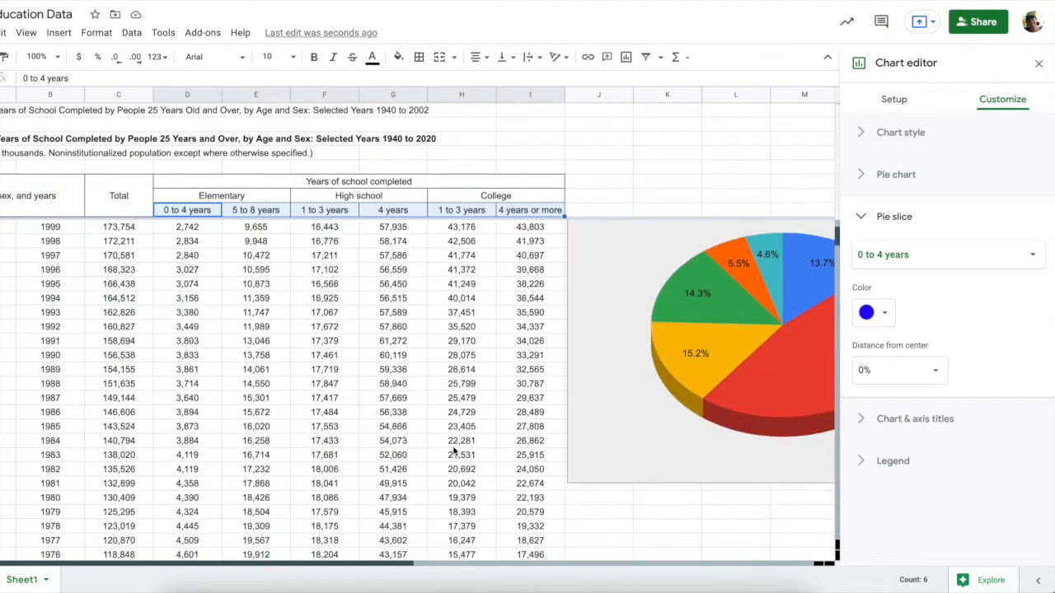
scroll(453, 450, down, 5)
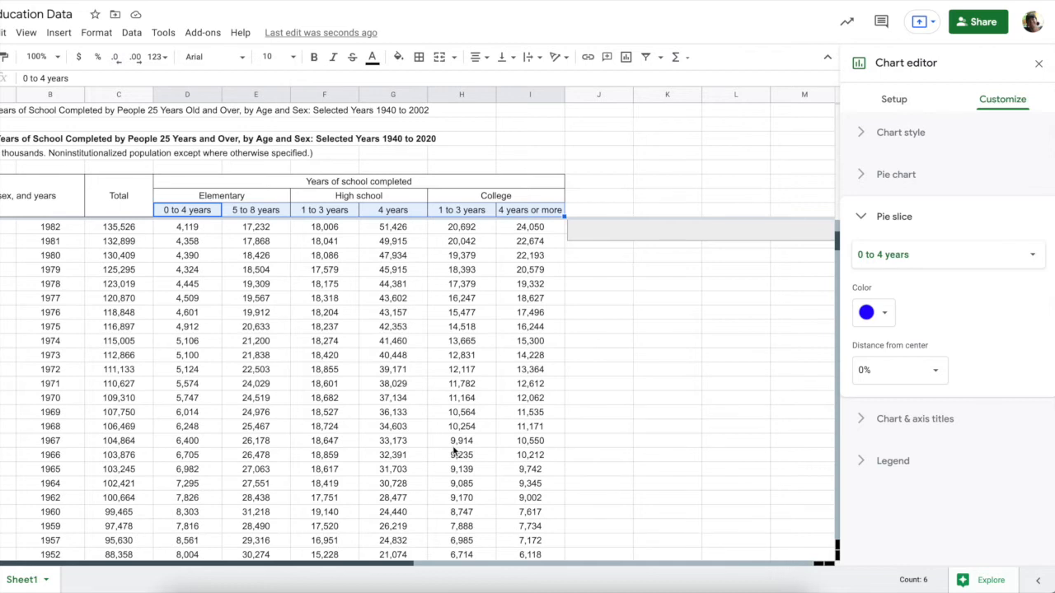
click(452, 445)
scroll(505, 474, down, 5)
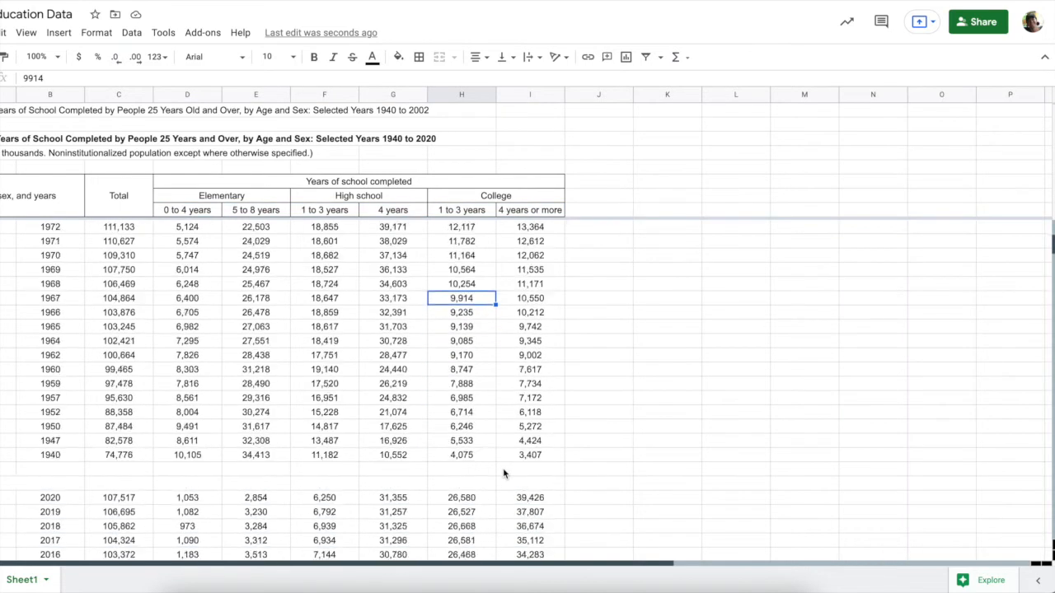
scroll(504, 474, down, 1)
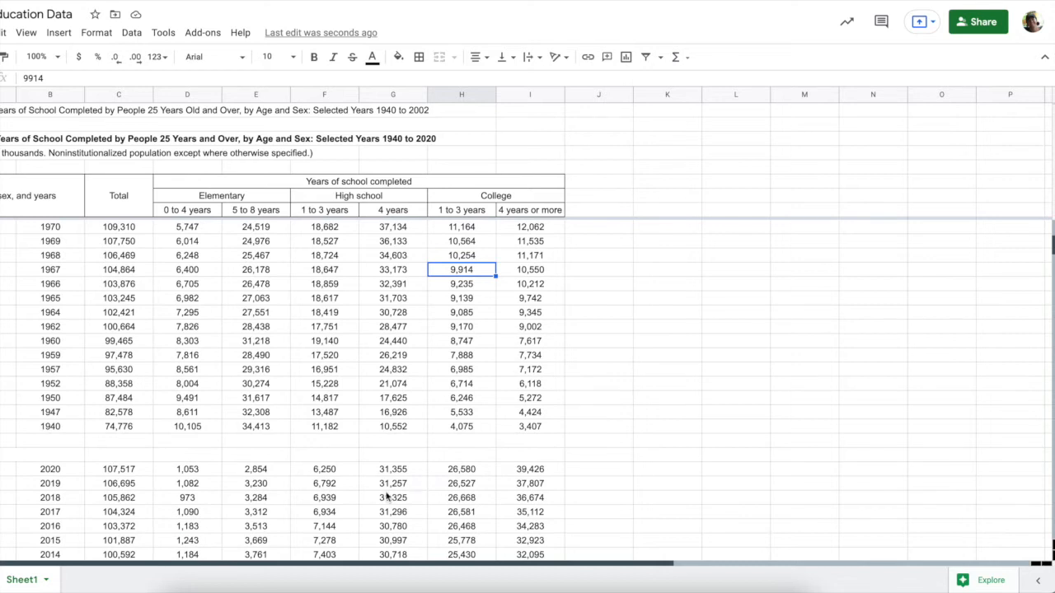
drag(180, 472, 517, 472)
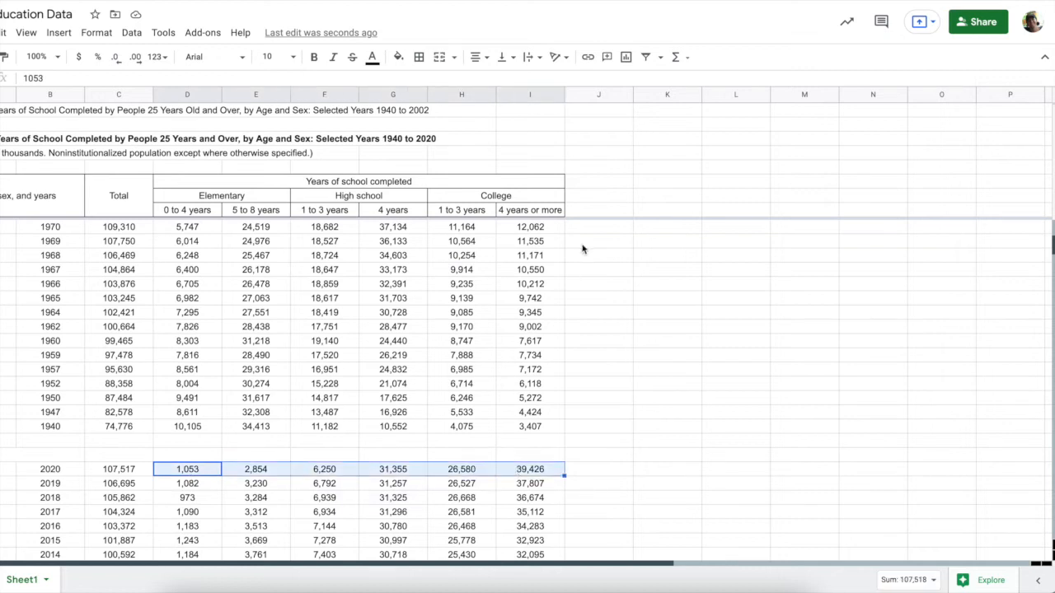
Insert a pie chart from D77:I77 with rows and columns switched
click(627, 58)
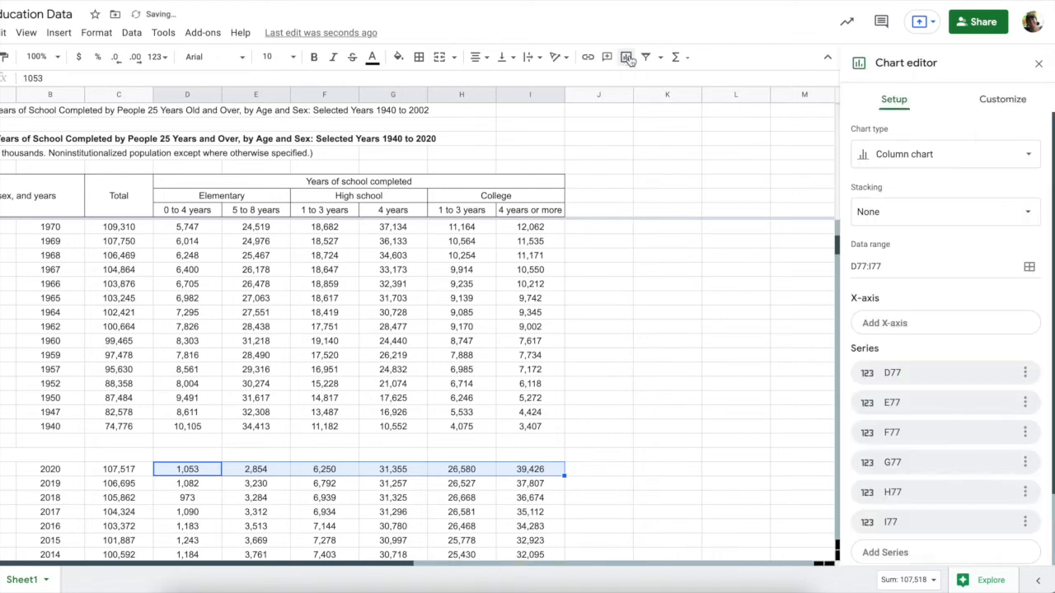
scroll(702, 302, up, 10)
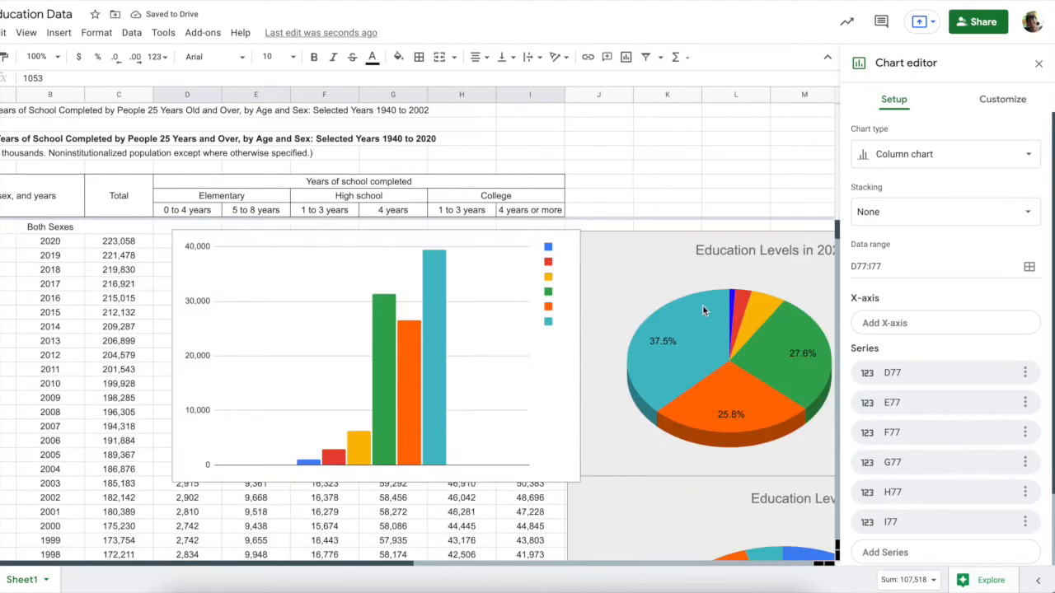
click(912, 156)
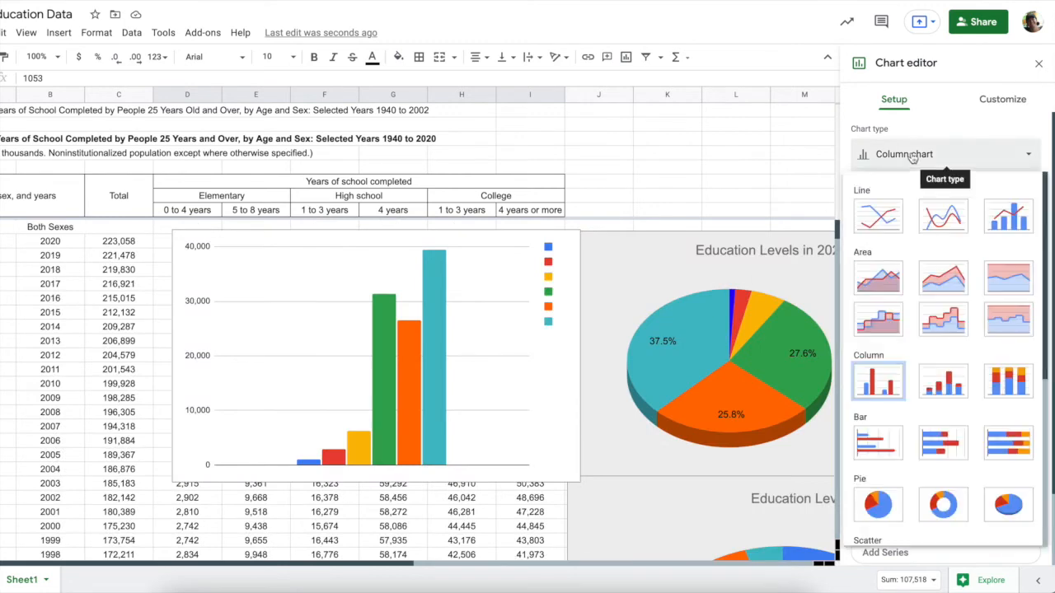
click(892, 521)
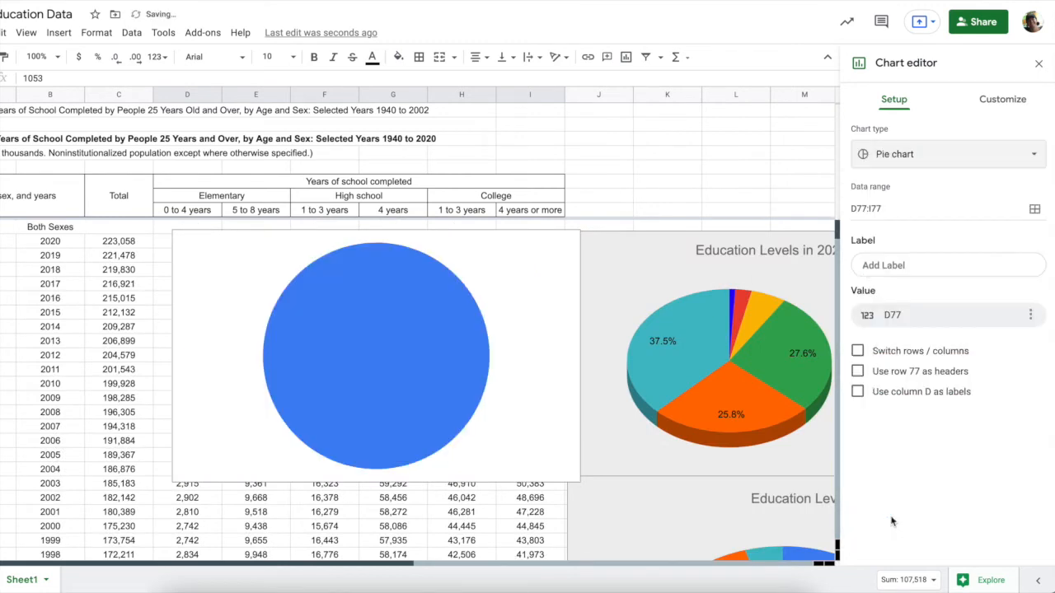
click(858, 351)
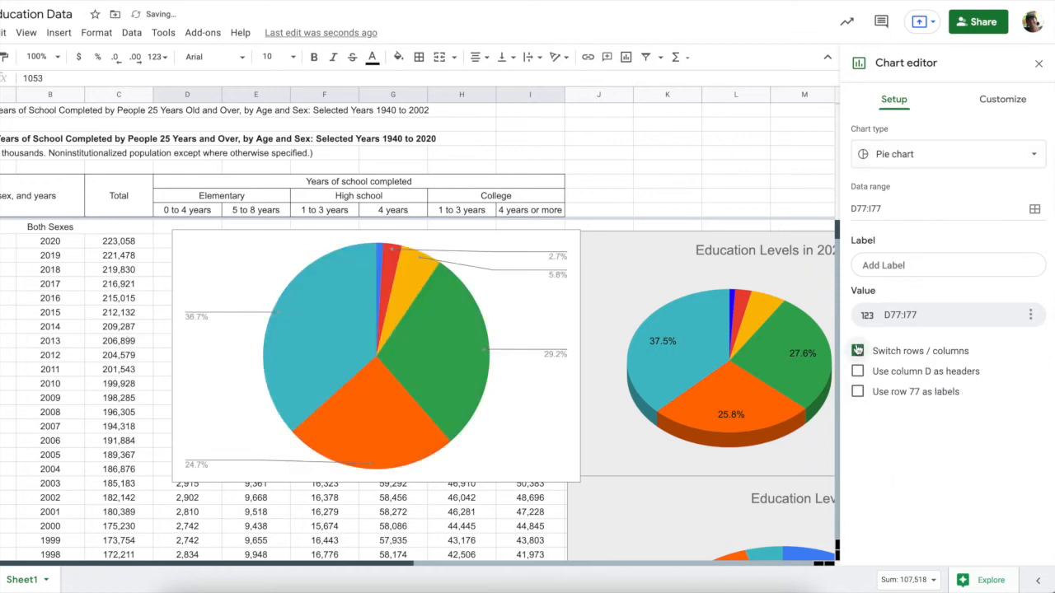
Label the new pie's slices with the D8:I8 headers
click(902, 268)
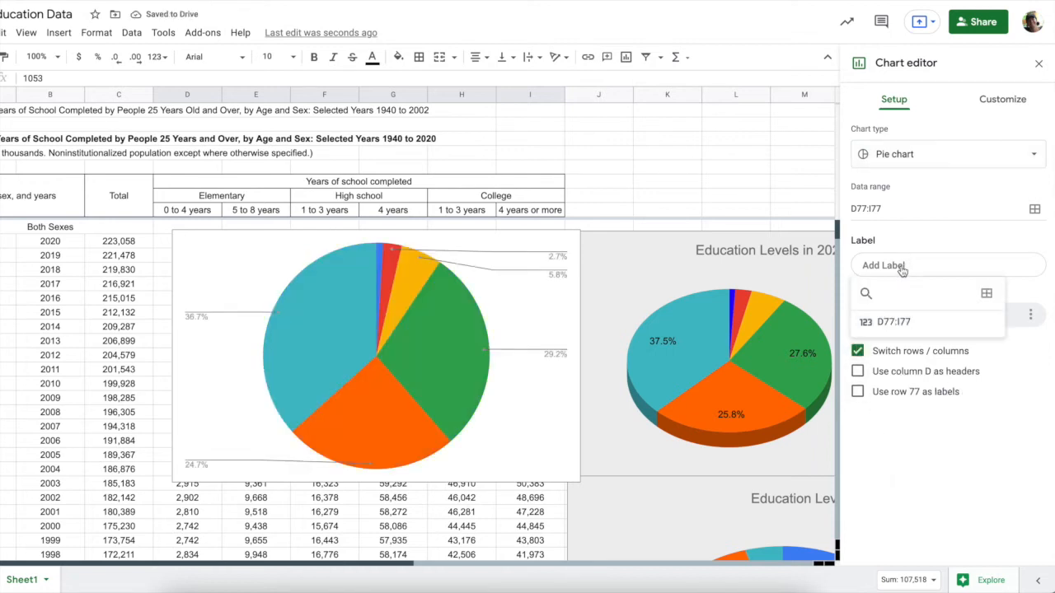
click(986, 295)
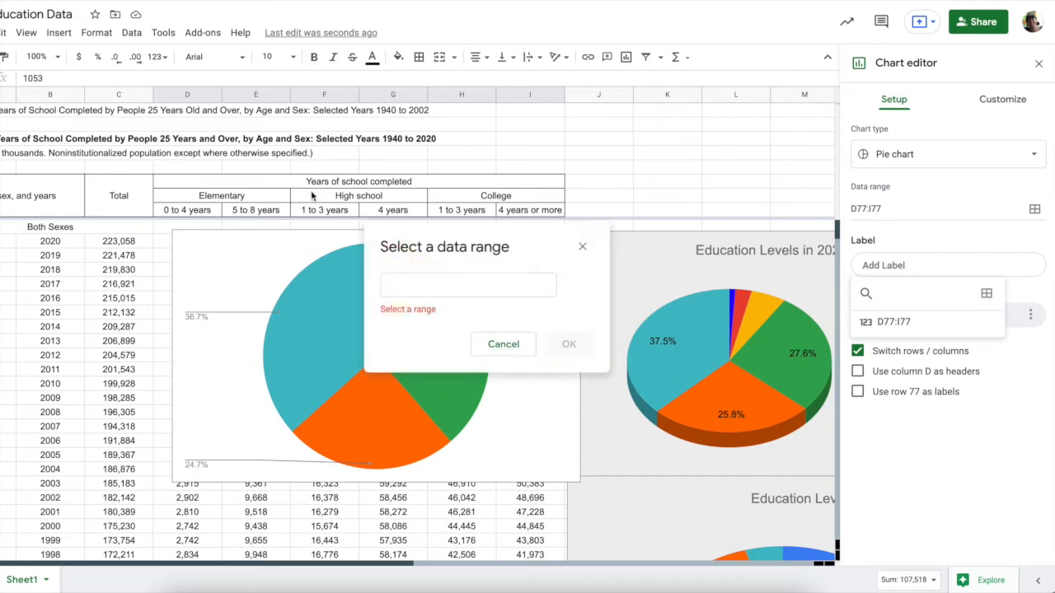
drag(205, 213, 532, 211)
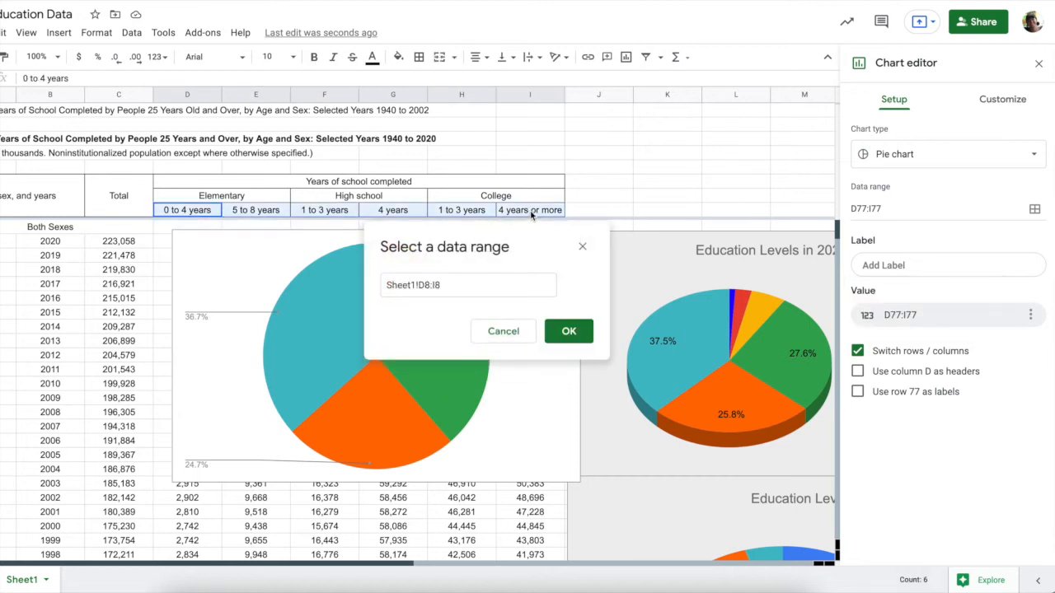
click(569, 331)
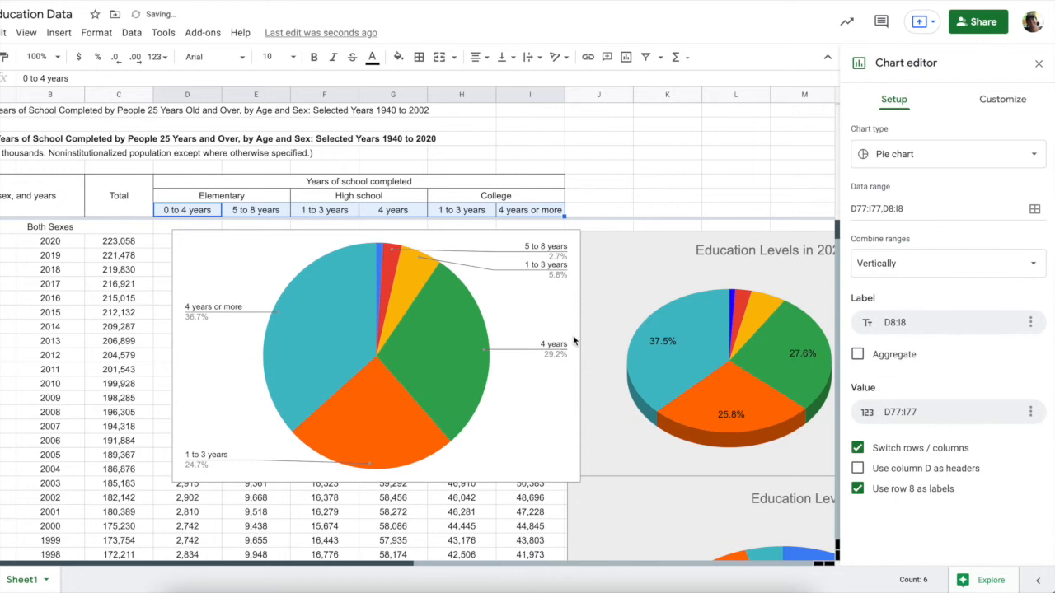
click(1000, 101)
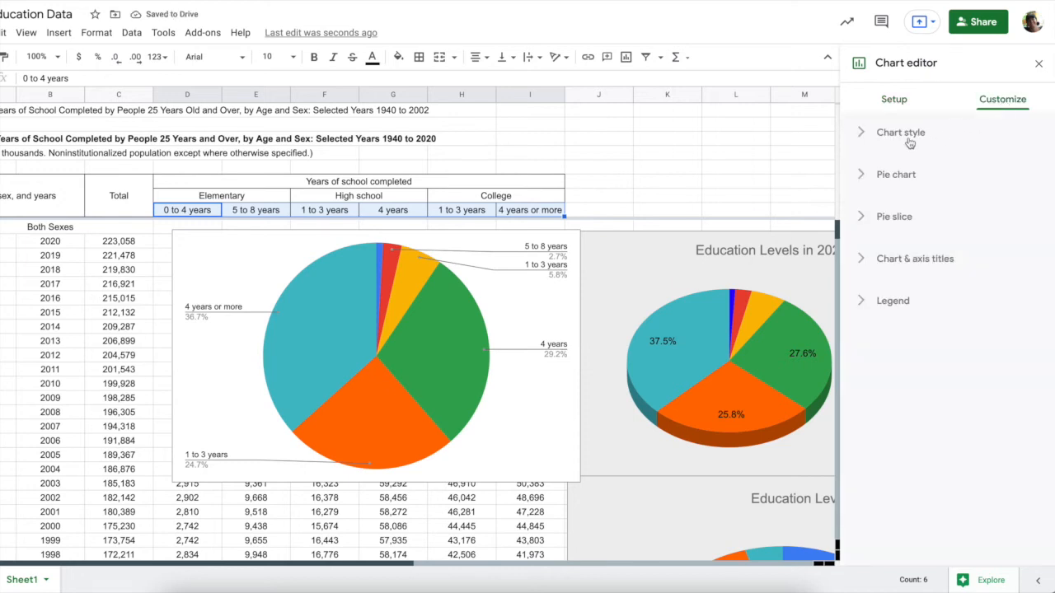
Give the third pie chart a light blue background and make it 3D
click(858, 136)
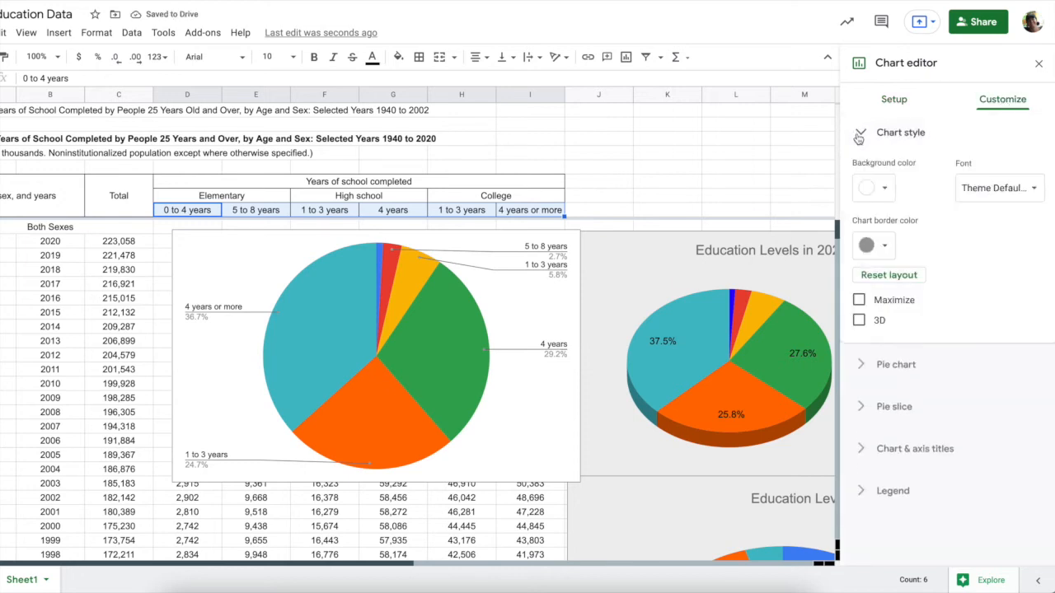
click(886, 189)
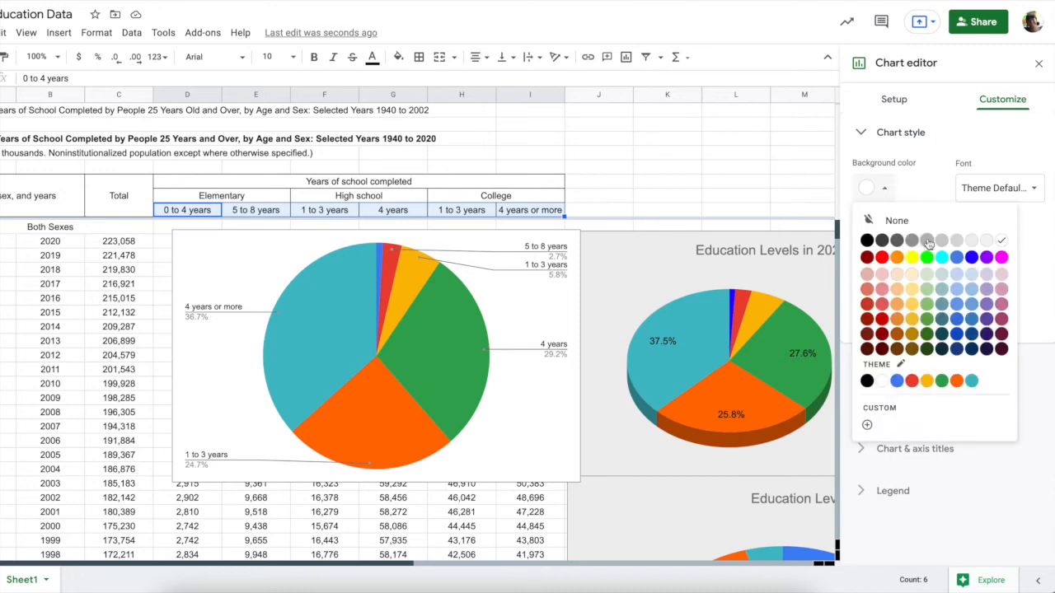
click(942, 279)
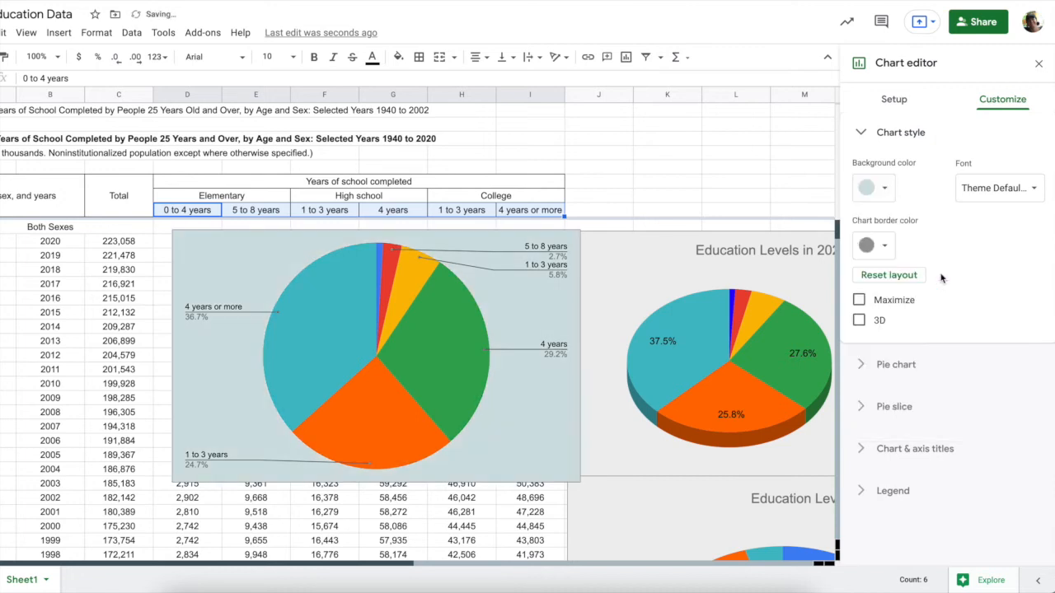
click(887, 194)
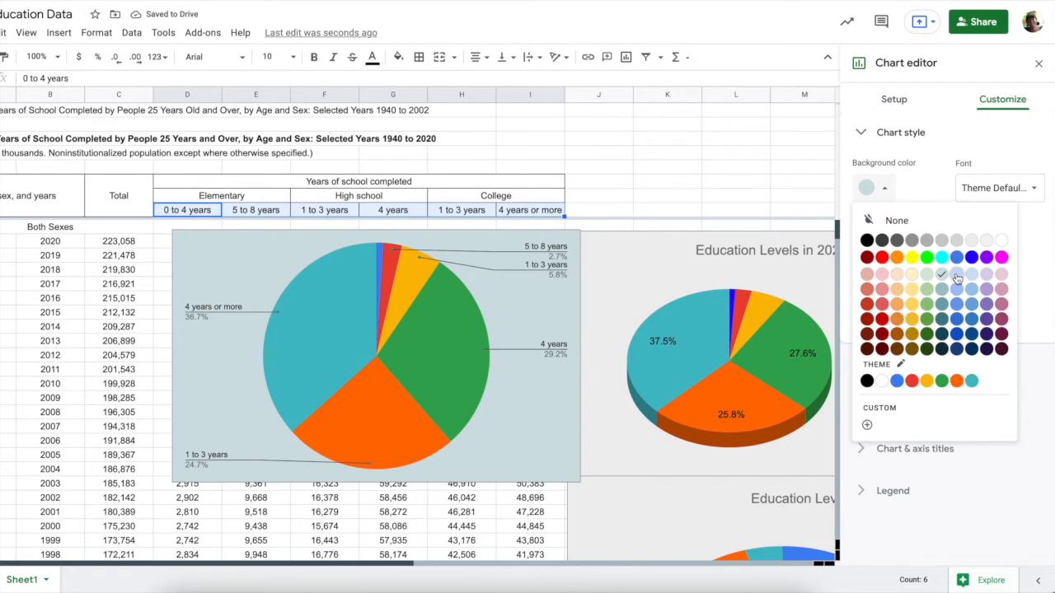
click(957, 278)
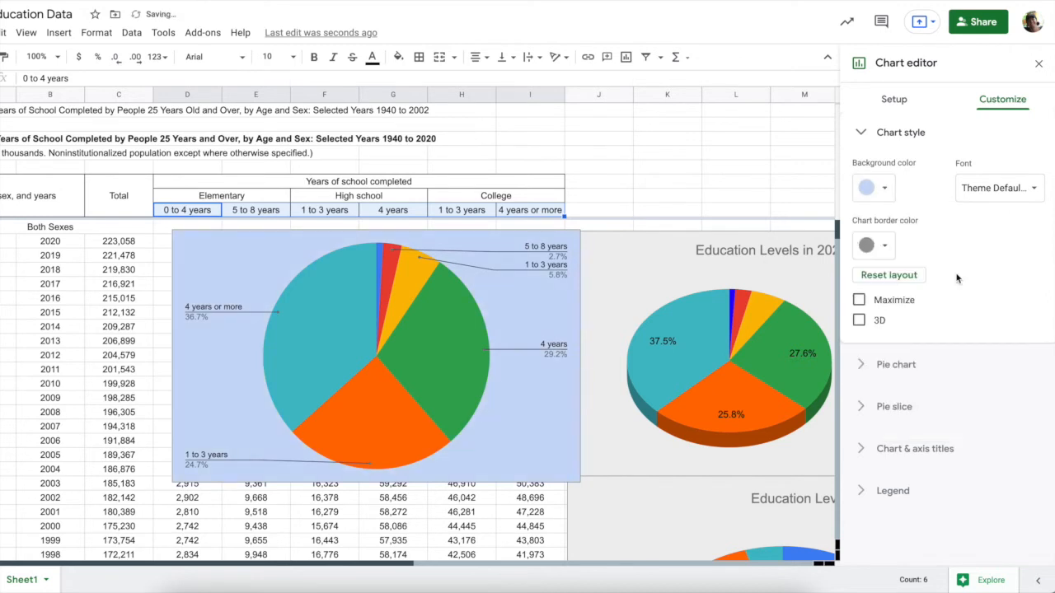
click(859, 320)
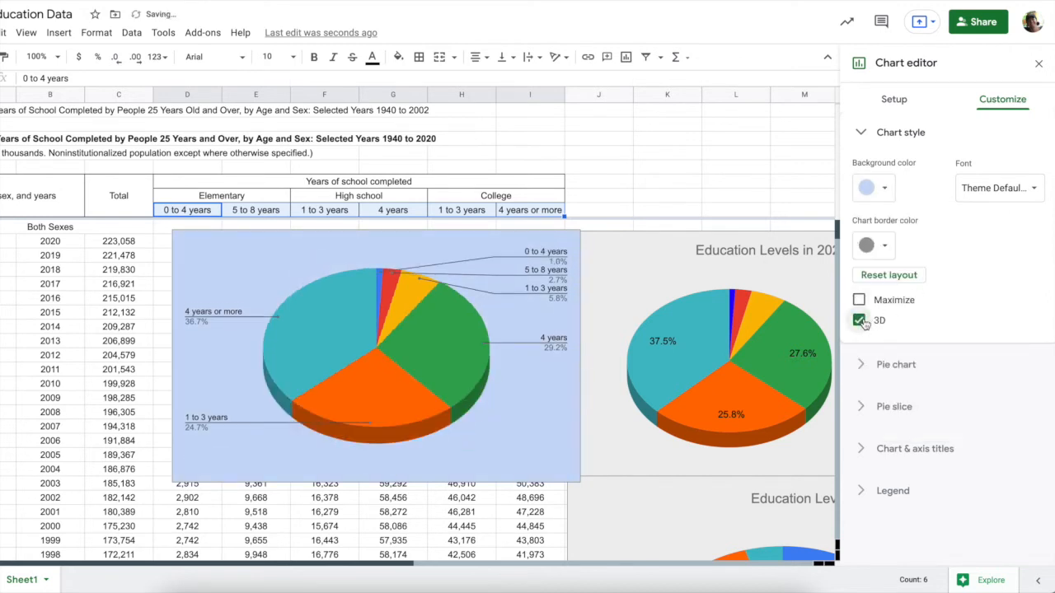
Show percentage labels on the pie slices
click(863, 367)
click(882, 287)
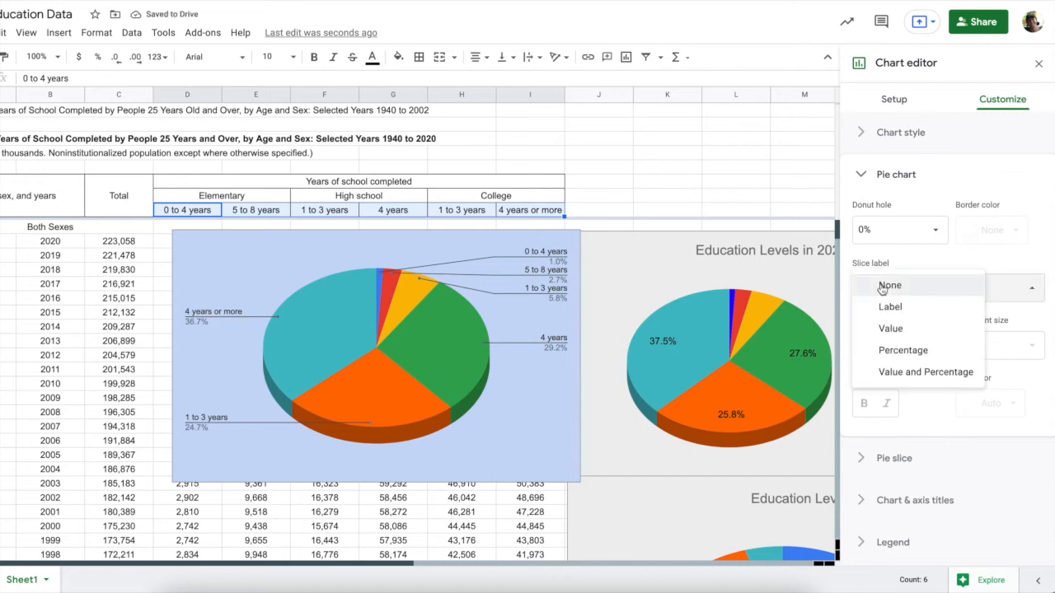
click(901, 352)
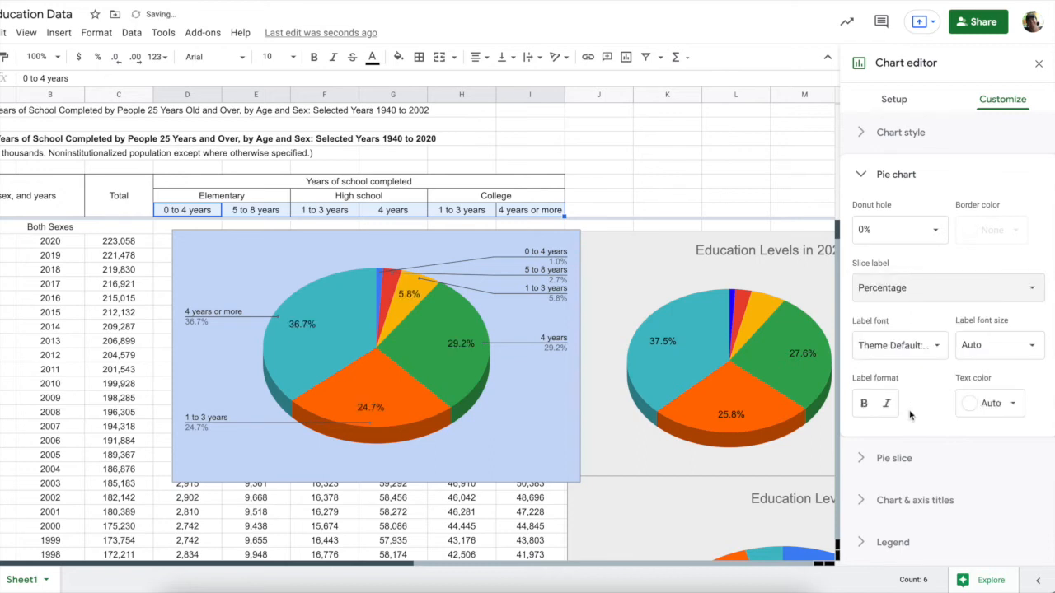
click(863, 459)
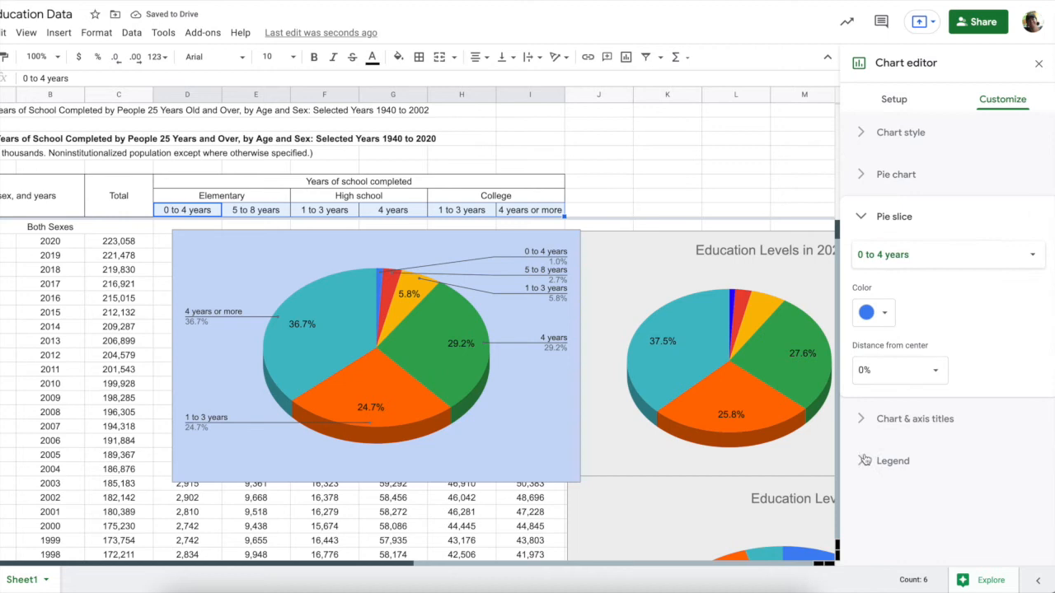
Title the chart 'Male Education in 2020' and centre the title
click(863, 418)
click(883, 363)
text(M)
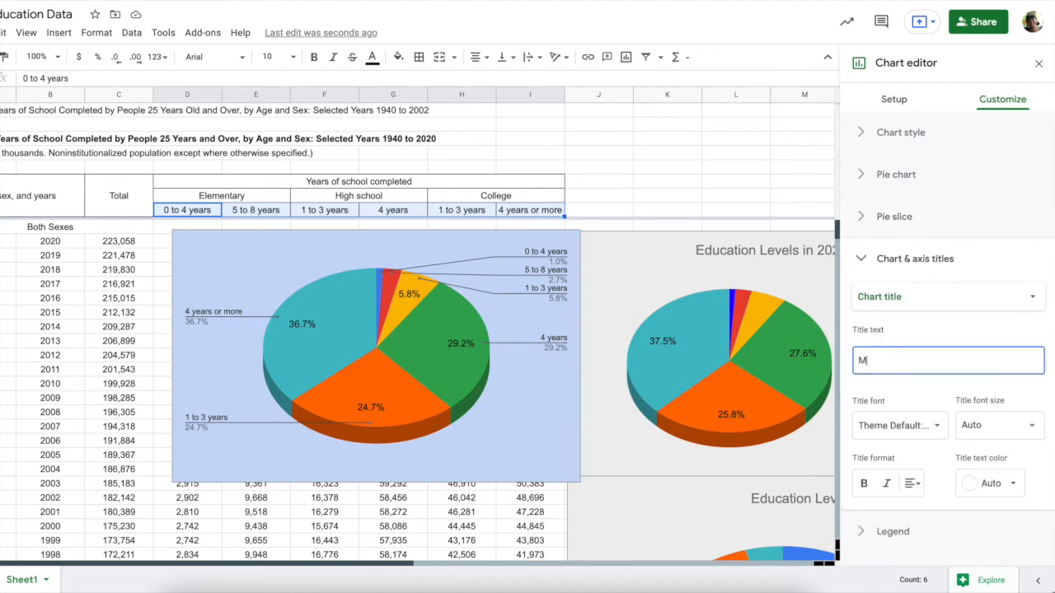
text(ale Education in 2020)
click(913, 484)
click(928, 508)
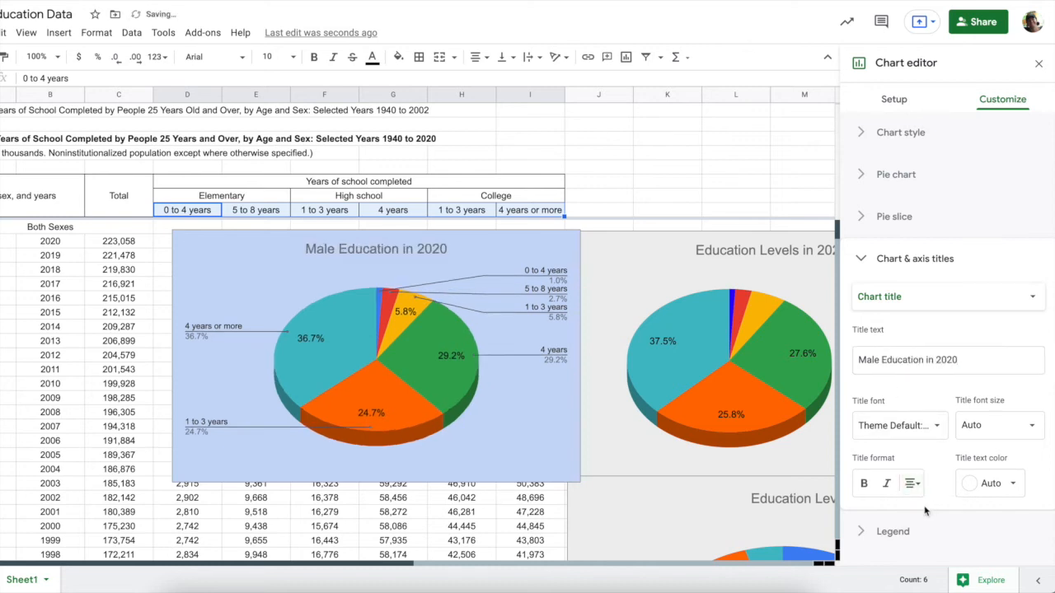
Place the chart's legend on the right
click(865, 531)
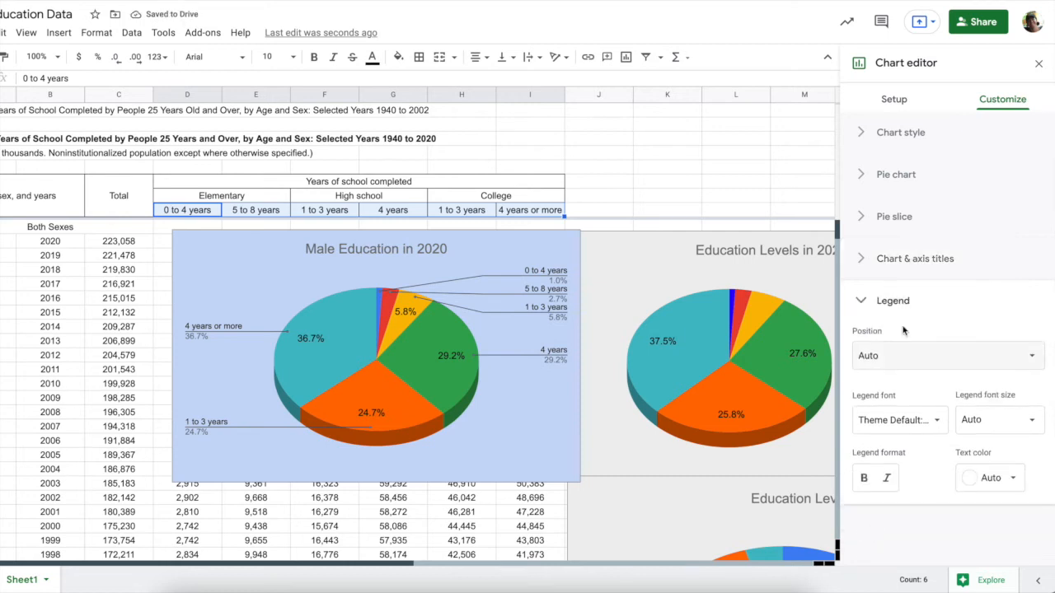
click(915, 363)
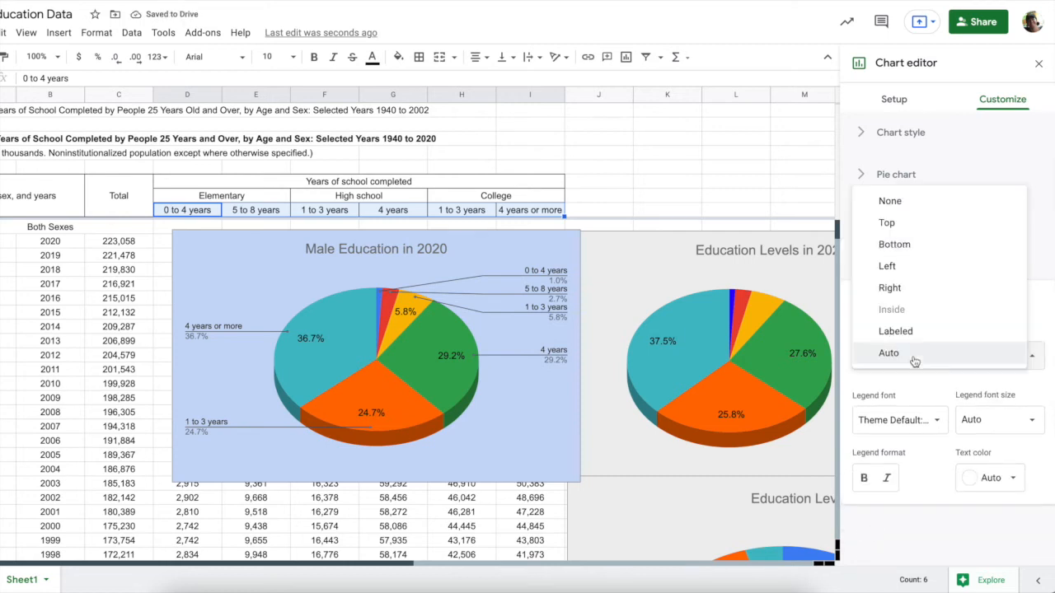
click(910, 289)
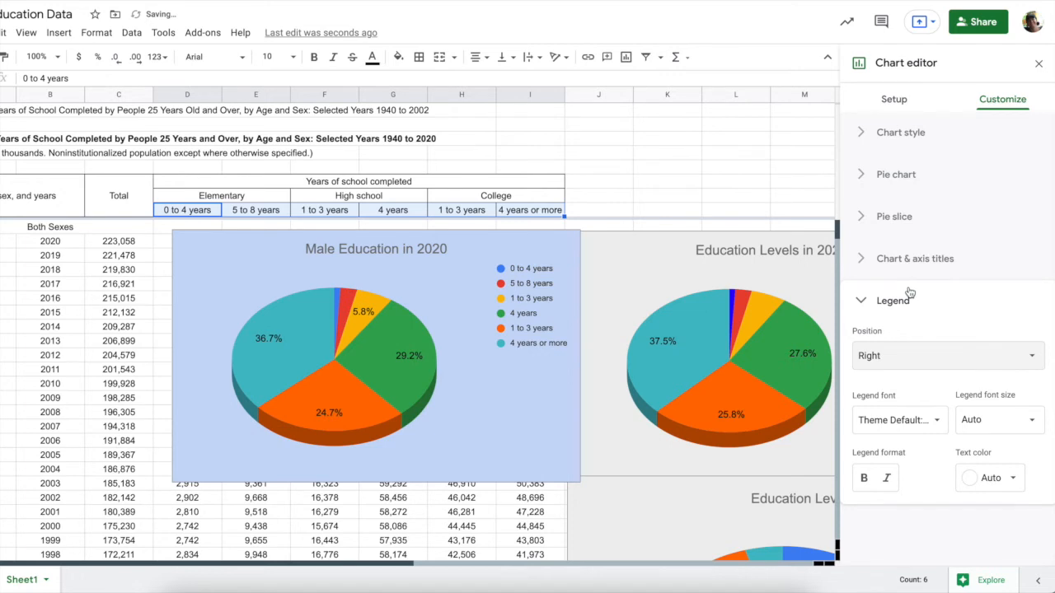
Move the Male Education in 2020 chart down beside the 1970s rows, then scroll to the Female table
click(472, 438)
scroll(511, 436, down, 3)
scroll(511, 437, right, 3)
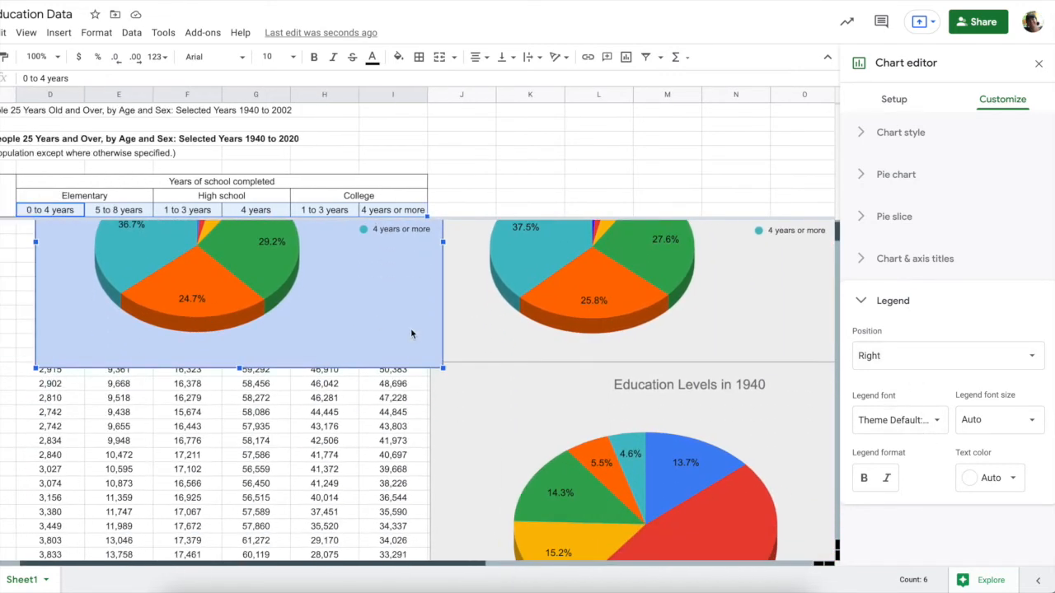
drag(366, 302, 788, 525)
scroll(602, 520, down, 2)
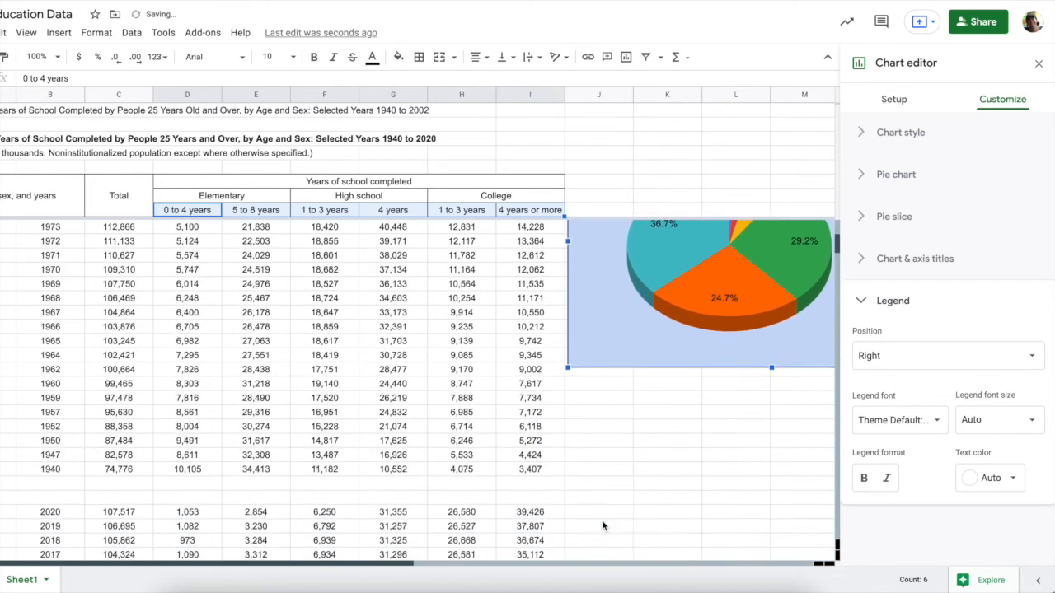
scroll(601, 525, down, 2)
scroll(601, 525, up, 4)
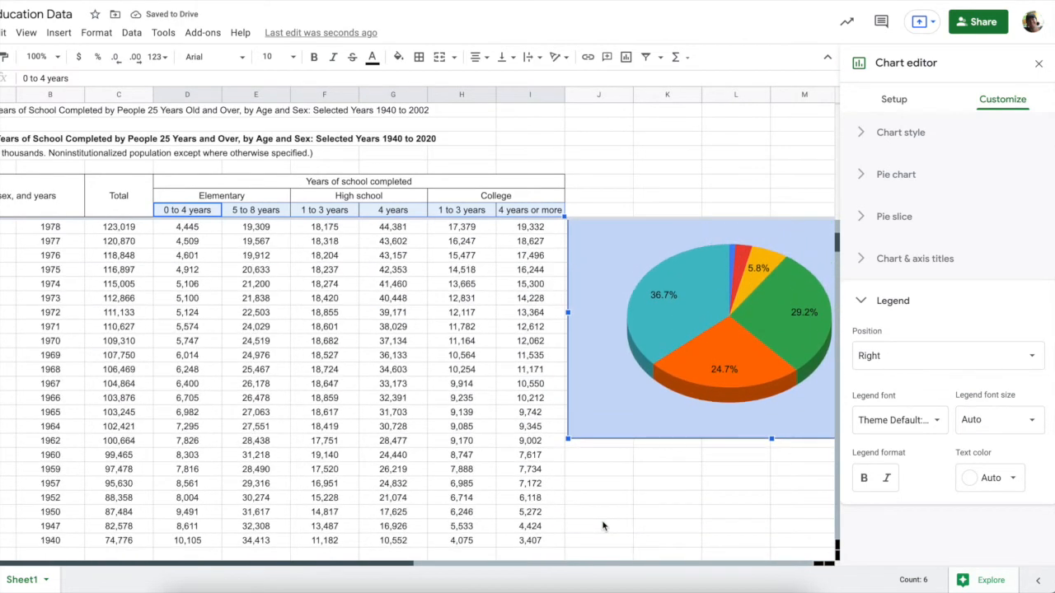
scroll(602, 526, down, 10)
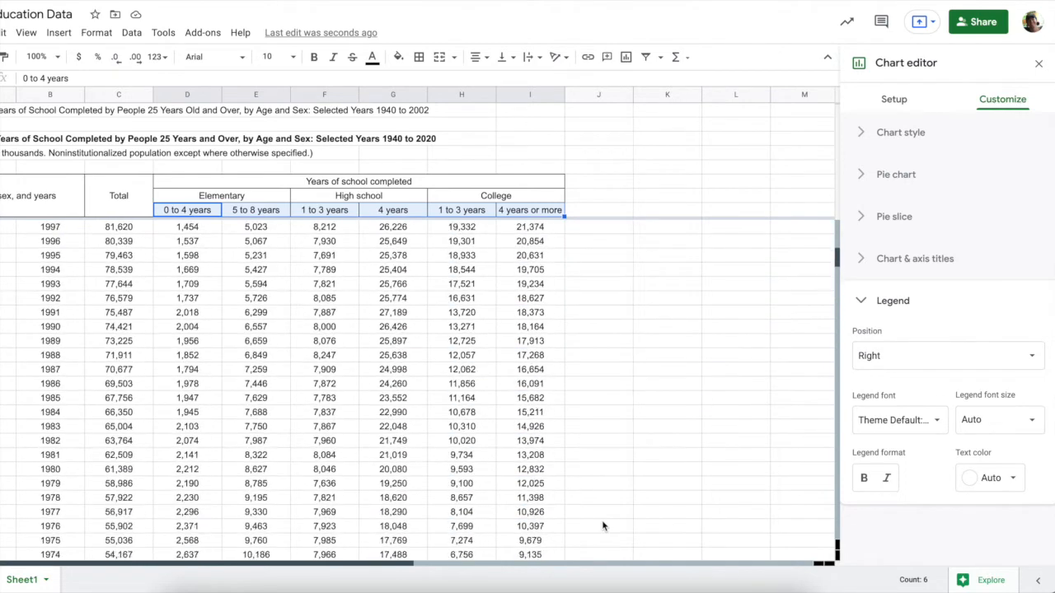
scroll(601, 526, down, 5)
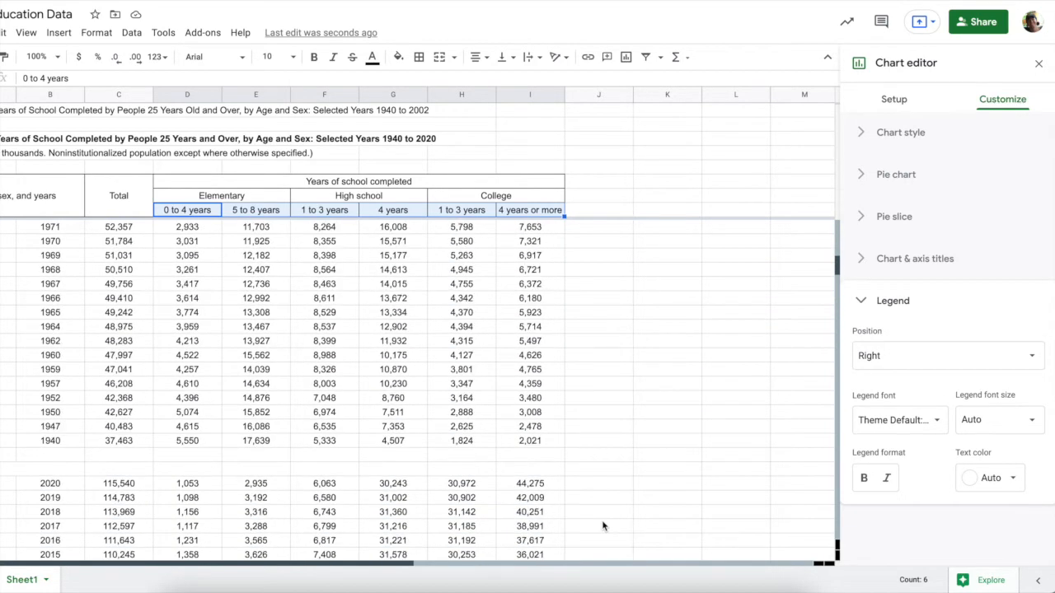
Insert a pie chart from the 2020 values in D144:I144
drag(195, 490, 507, 490)
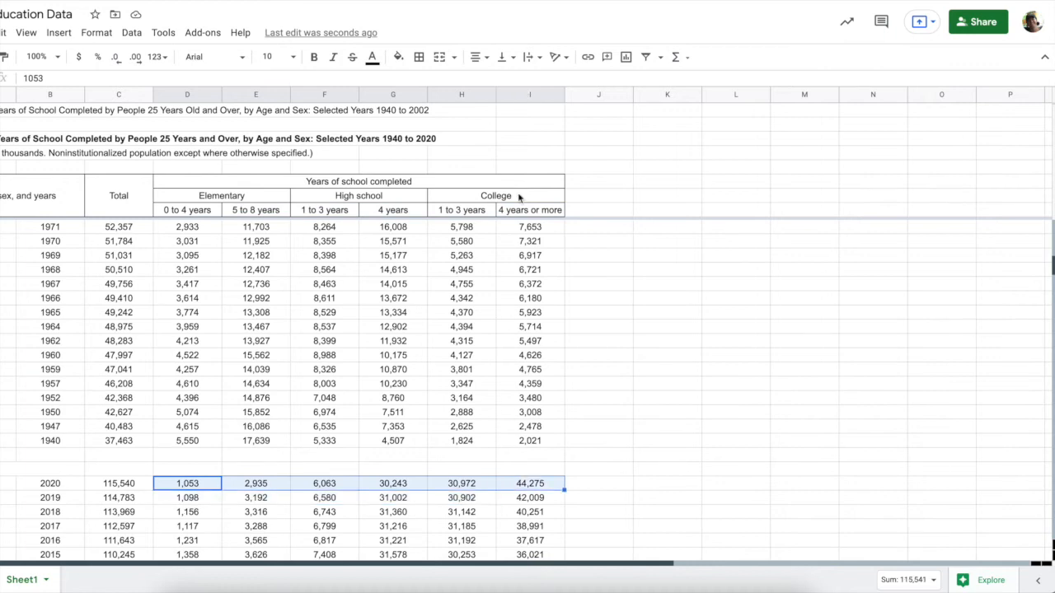
click(626, 58)
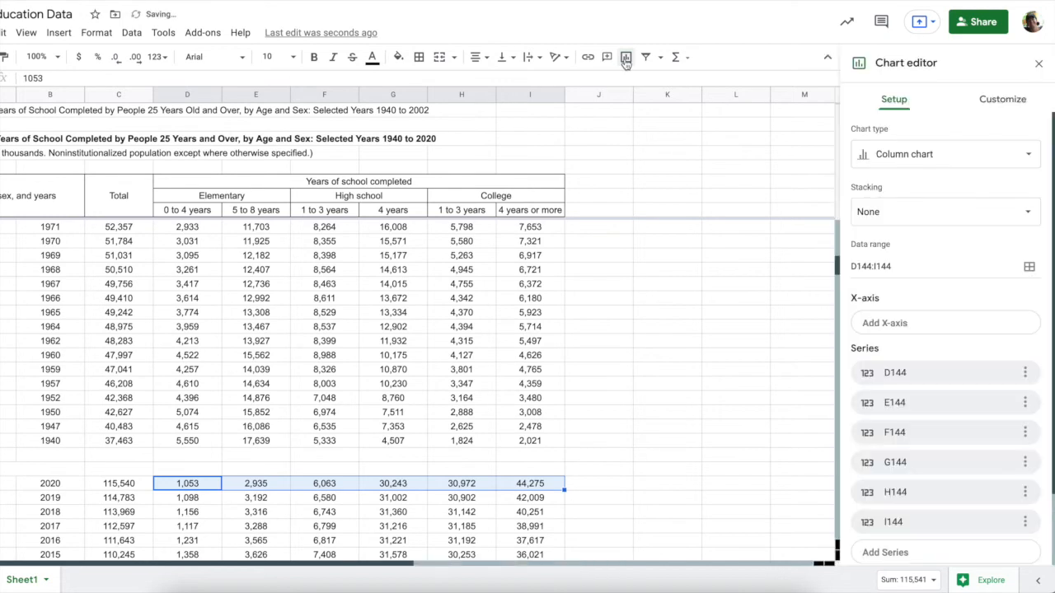
scroll(676, 390, up, 20)
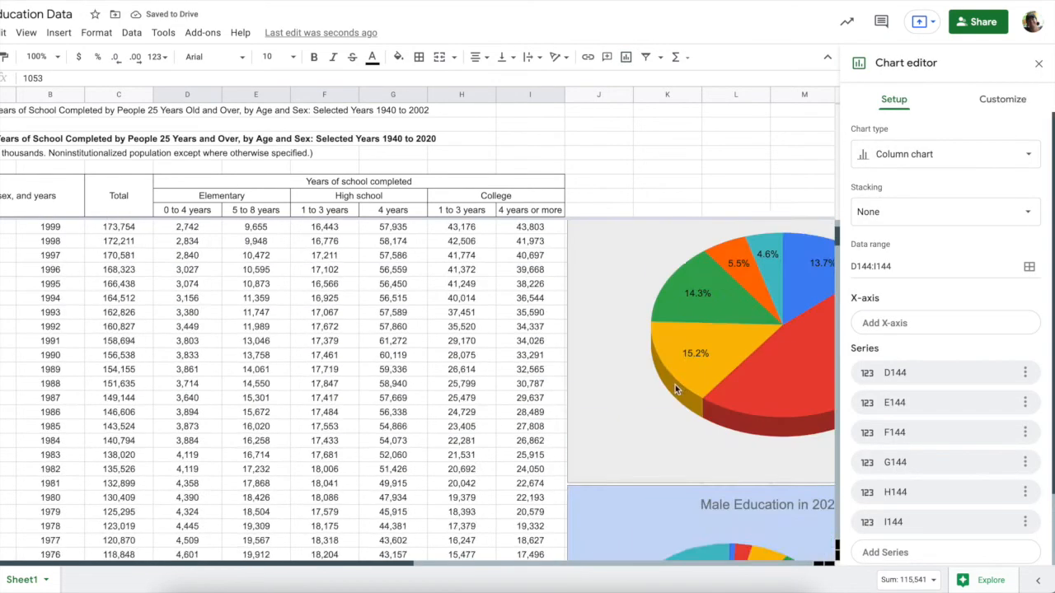
click(923, 158)
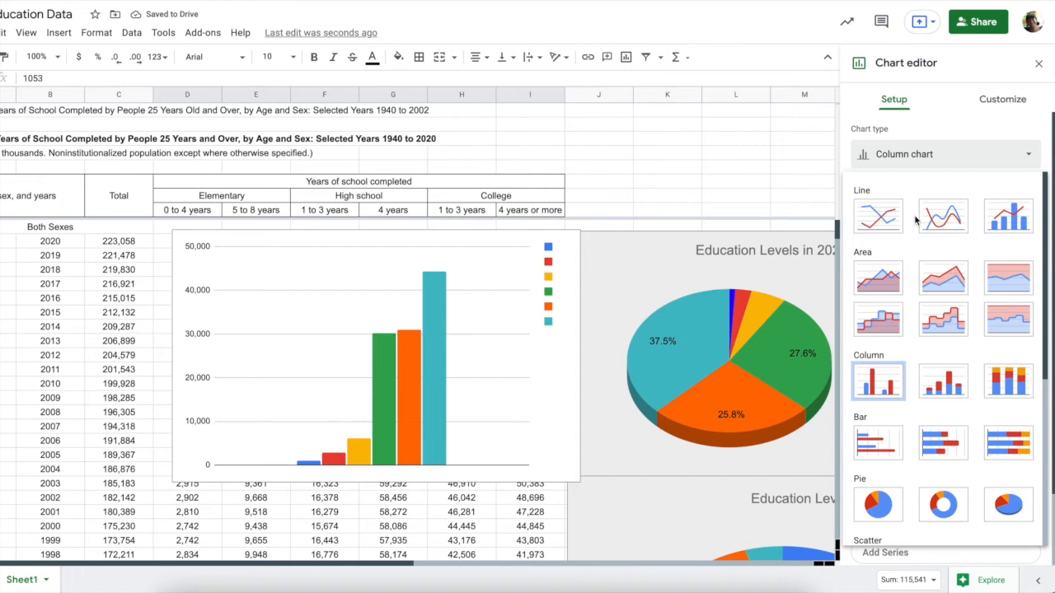
click(879, 519)
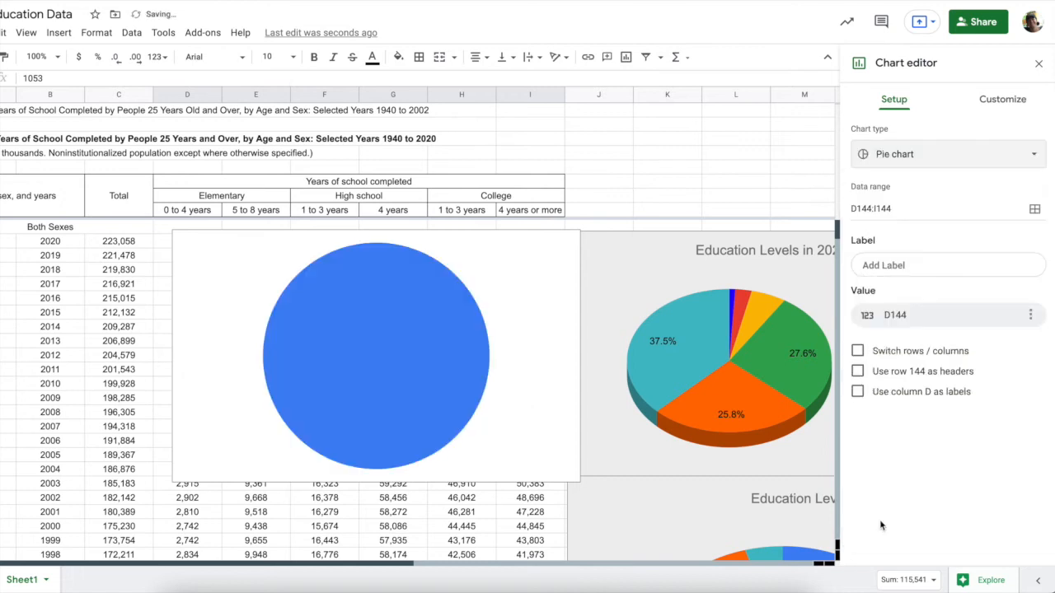
Switch rows/columns so each value is a slice, and label the slices with headers D8:I8
click(857, 351)
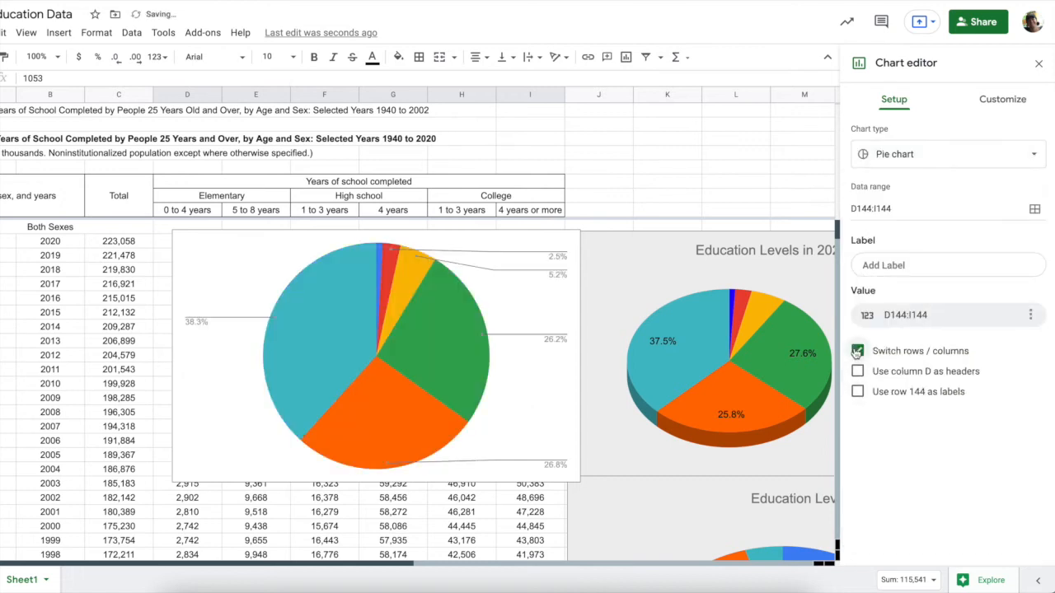
click(893, 267)
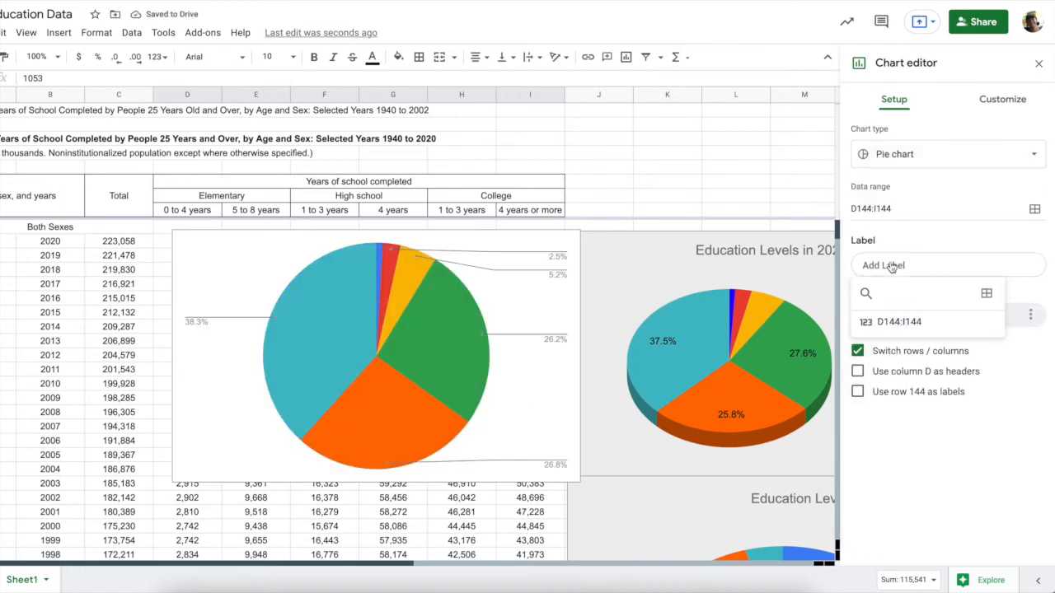
click(986, 294)
drag(193, 208, 528, 211)
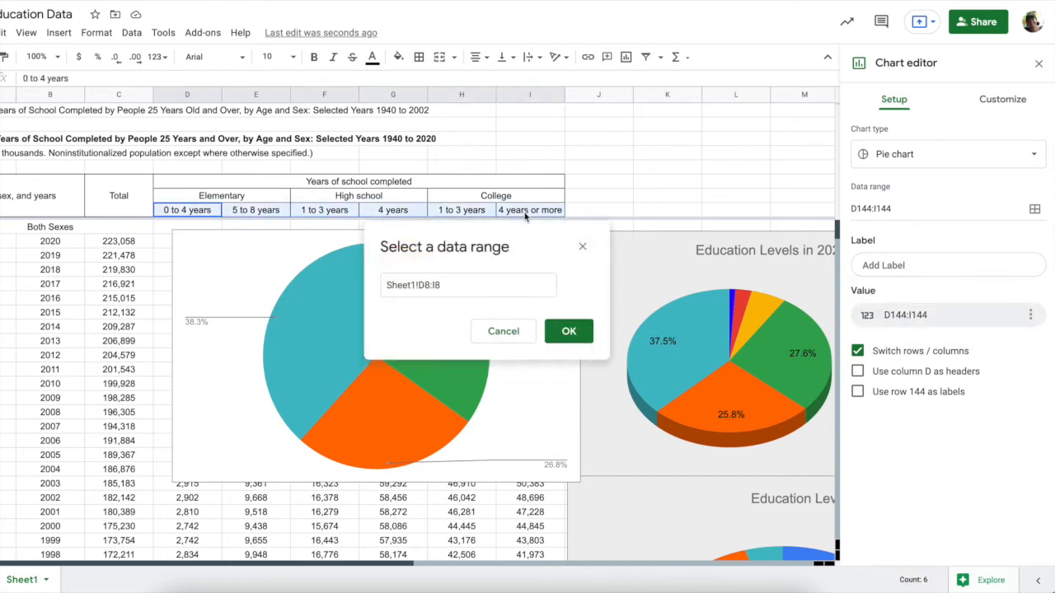
click(568, 343)
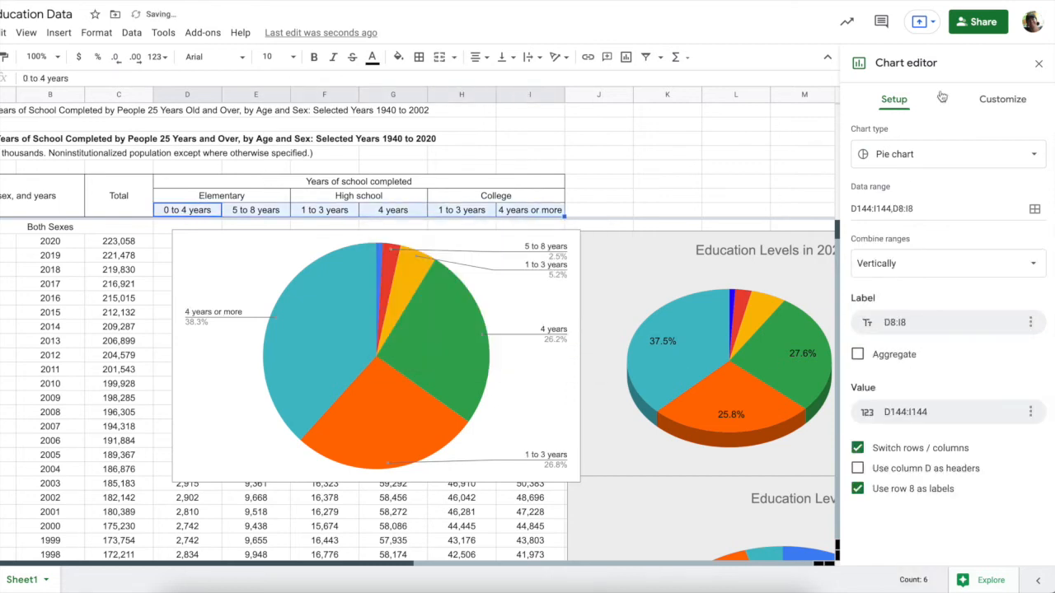
click(1007, 99)
Give the new pie a light blue background and make it 3D
click(859, 134)
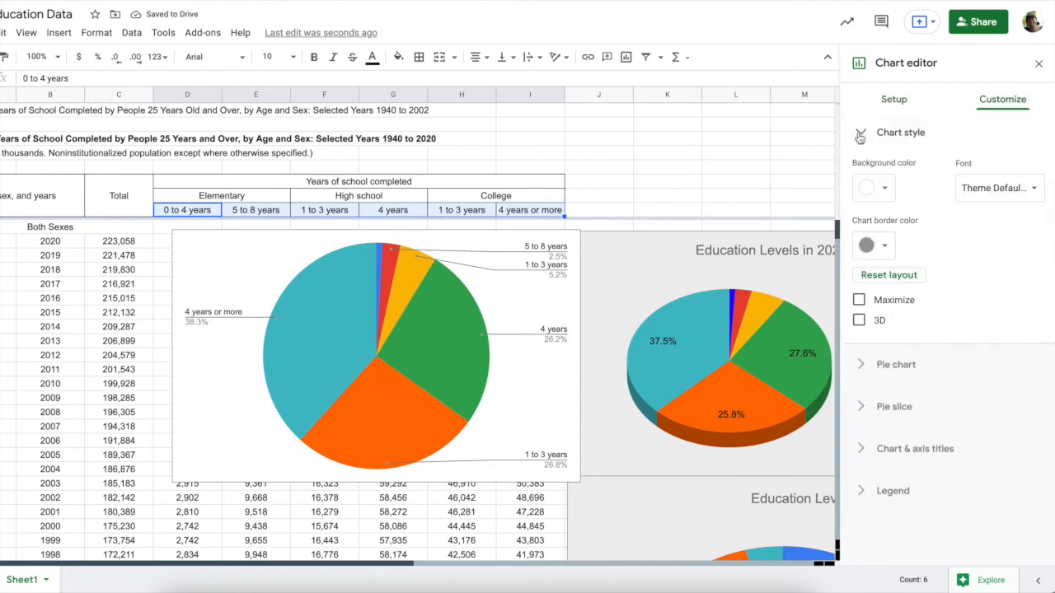
click(875, 188)
click(956, 276)
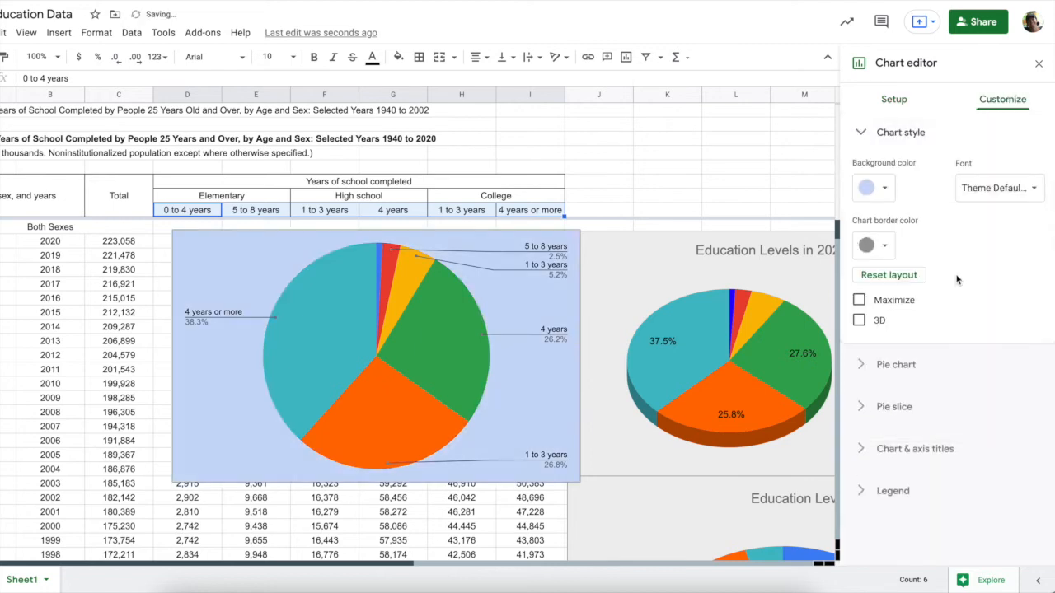
click(858, 320)
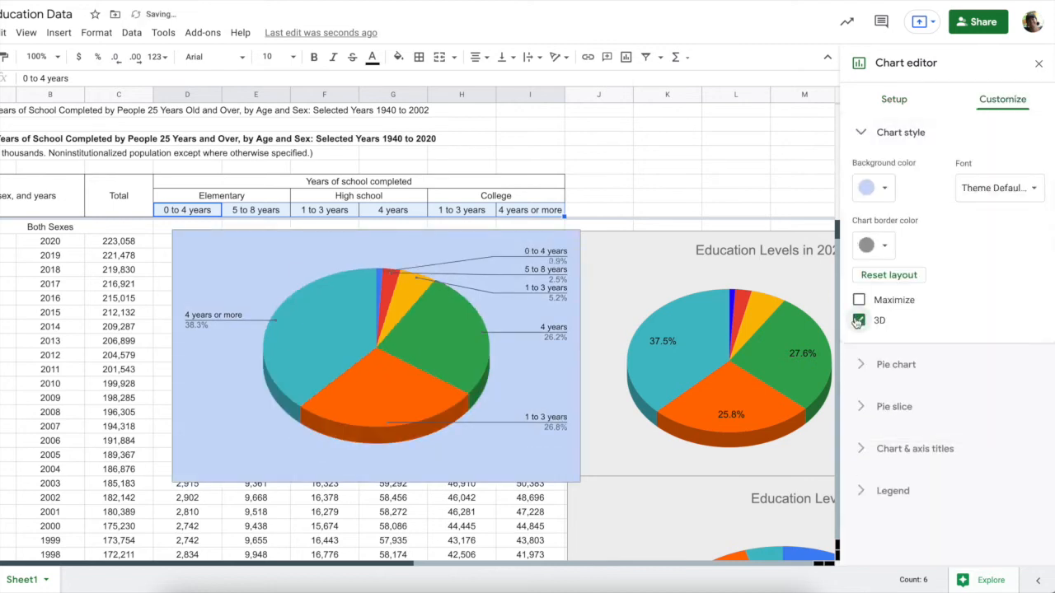
Show percentages as the pie slice labels
click(865, 364)
click(915, 287)
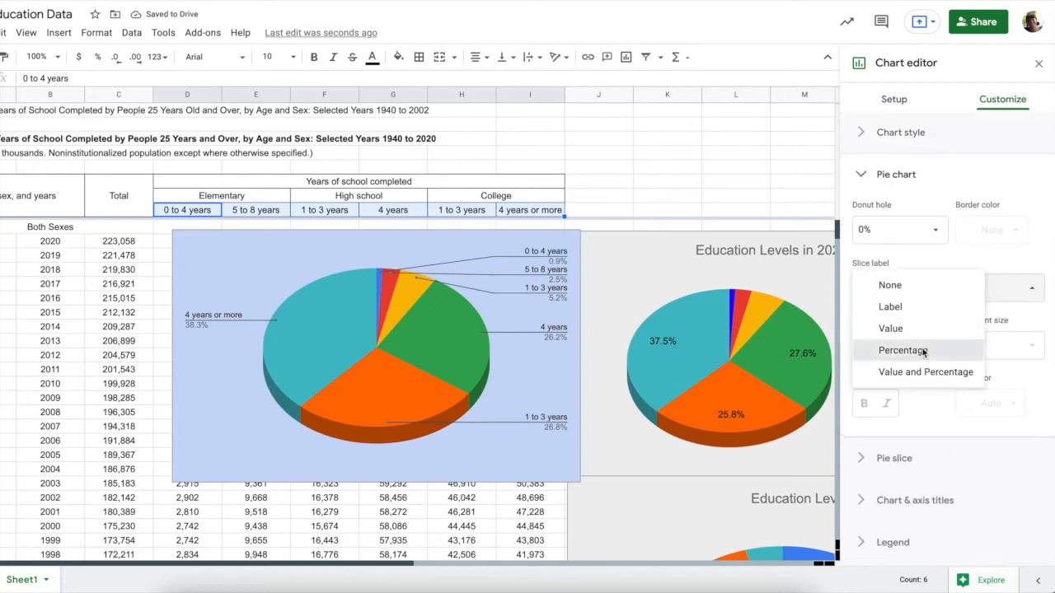
click(904, 350)
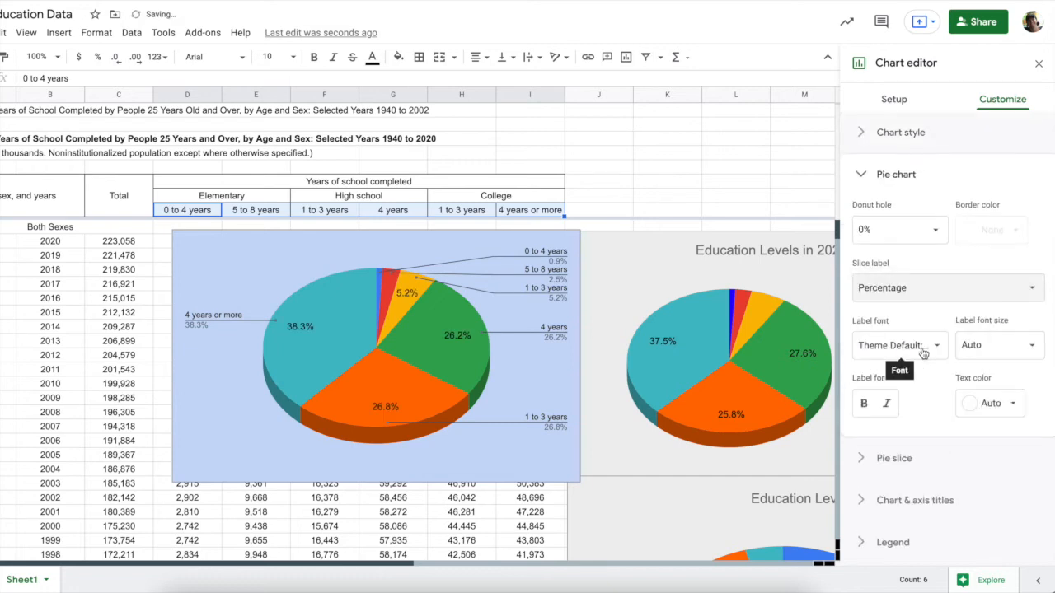
Title the chart 'Female Education in 2020' and centre the title
click(867, 459)
click(859, 420)
click(879, 355)
text(Female )
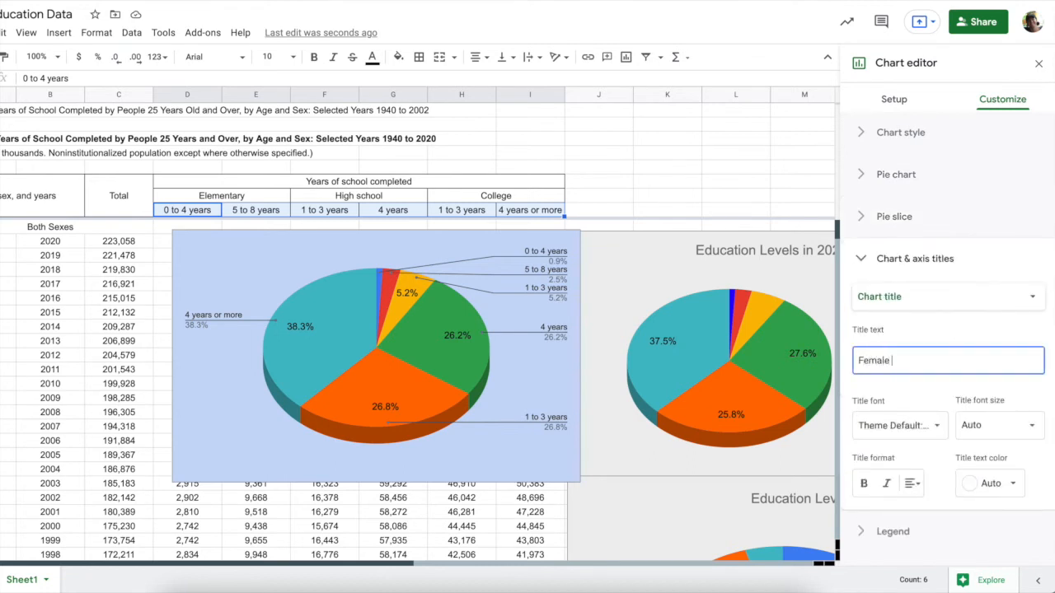
text(Education in 2020)
click(906, 493)
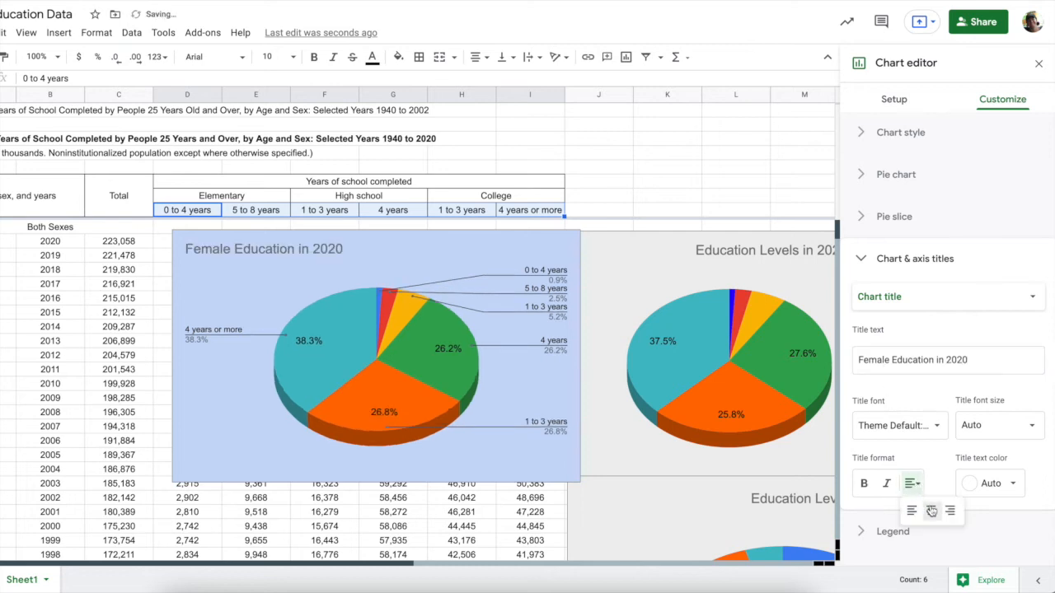
click(932, 509)
Place the legend on the right of the chart
click(862, 526)
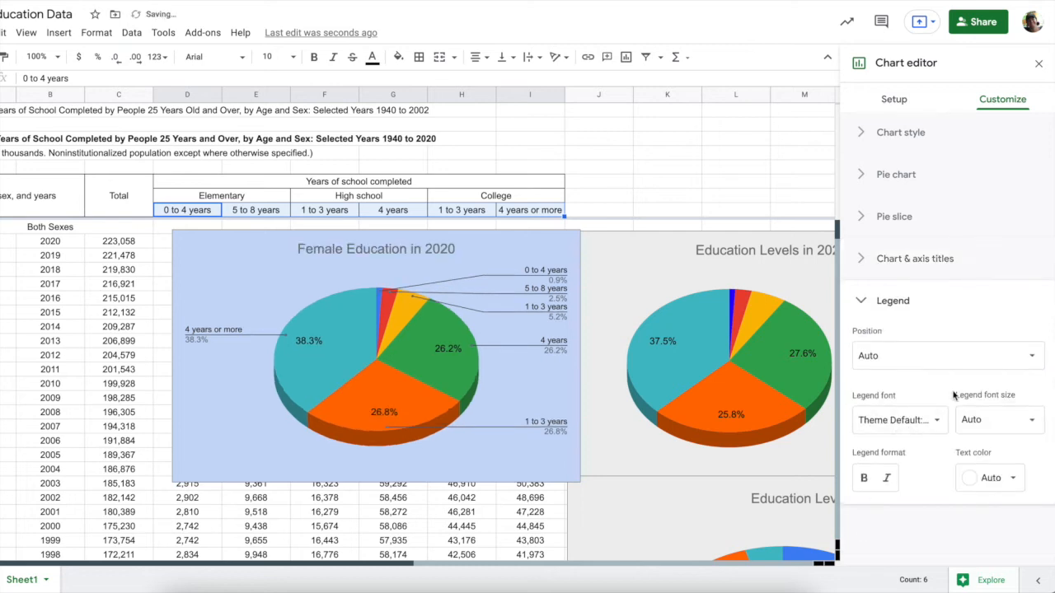
click(927, 356)
click(906, 288)
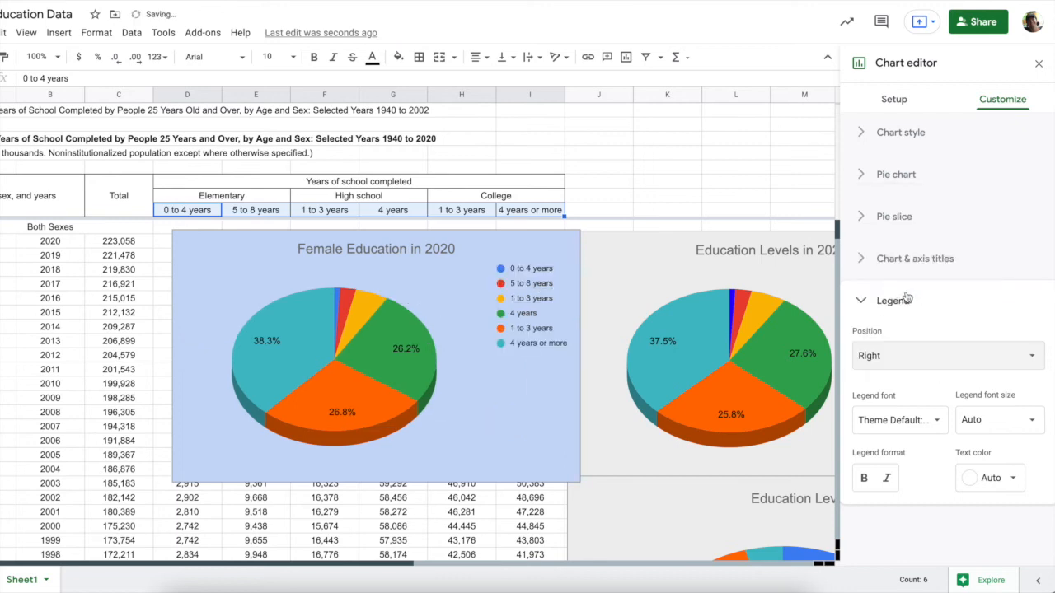
scroll(753, 345, down, 3)
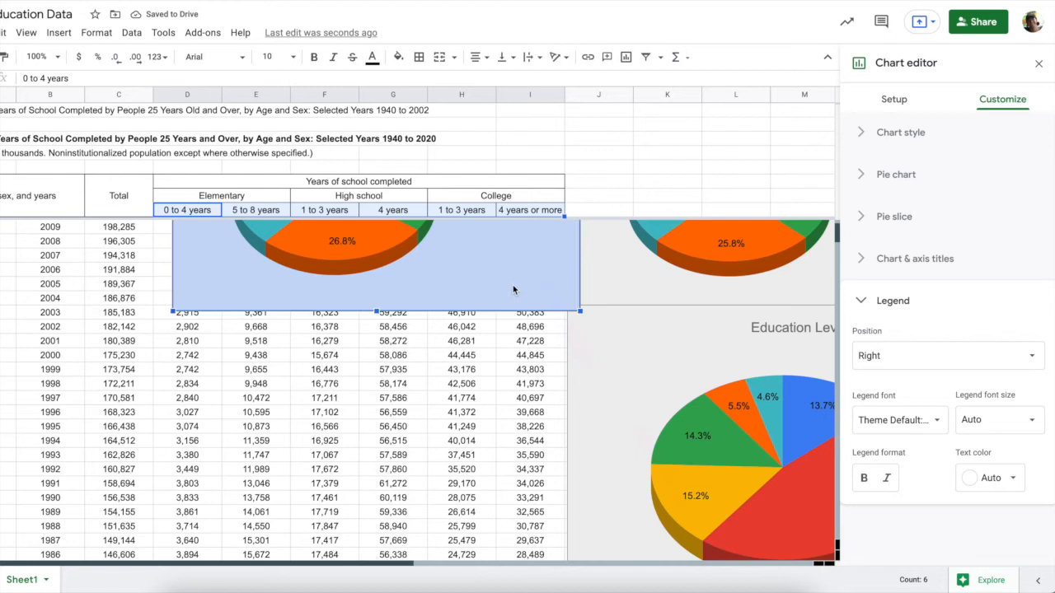
Drag the Female Education in 2020 pie down to sit just below the other pie
drag(546, 297, 569, 437)
drag(275, 473, 372, 572)
scroll(463, 476, down, 1)
scroll(463, 476, down, 2)
drag(357, 406, 354, 478)
Check the placement, then click an empty cell to close the chart editor
scroll(502, 451, up, 1)
scroll(502, 451, up, 3)
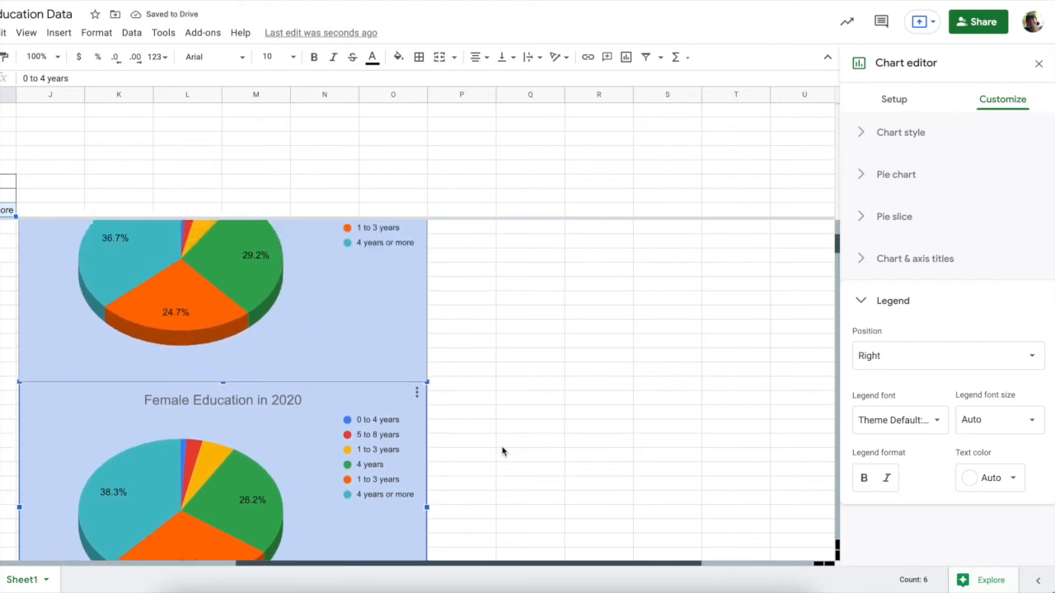
scroll(502, 452, down, 1)
scroll(502, 452, up, 2)
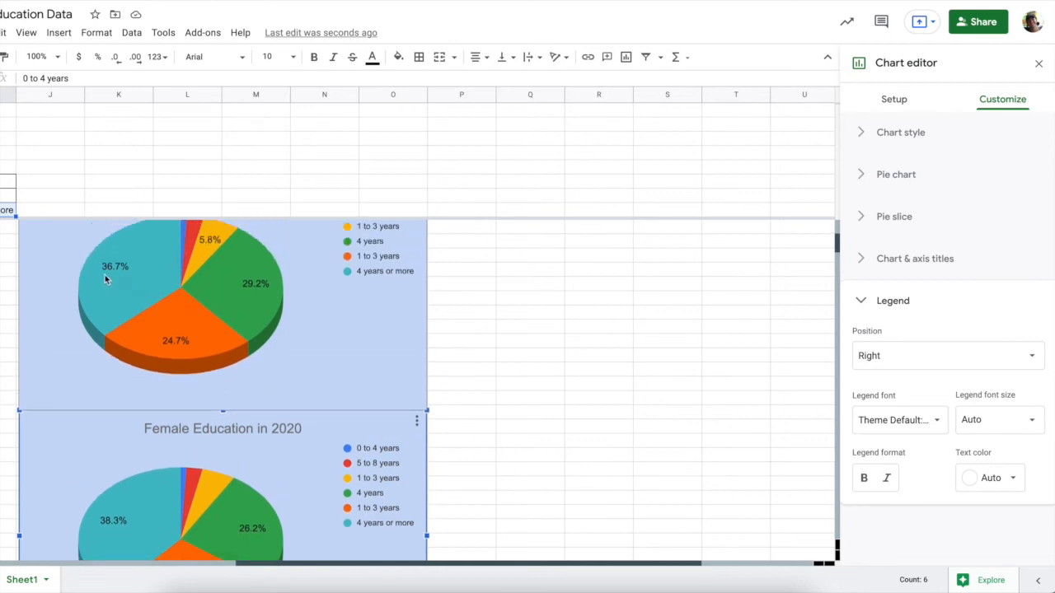
mouse_move(116, 526)
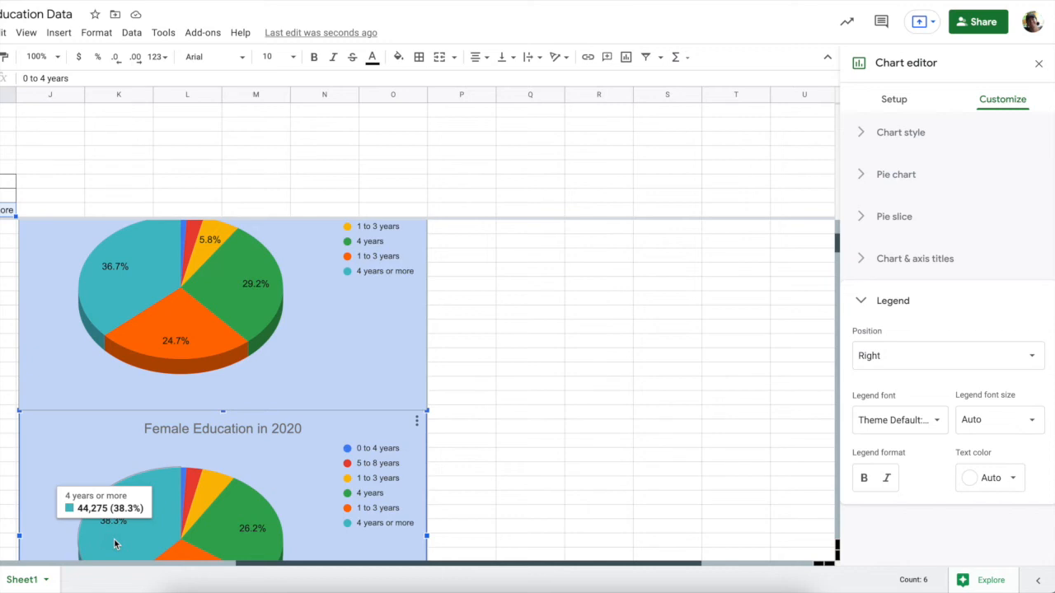
scroll(114, 538, down, 1)
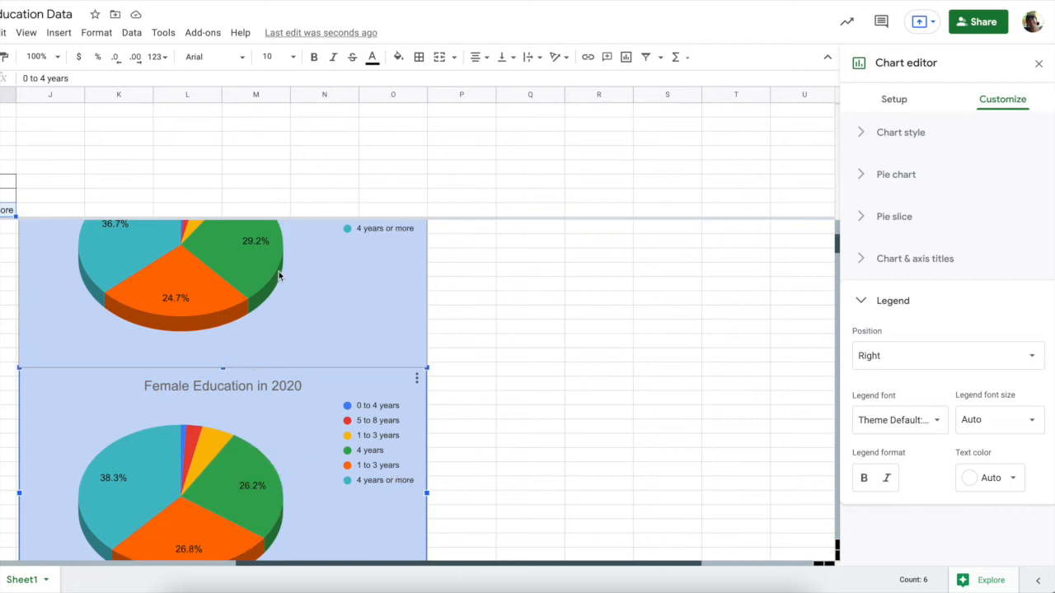
scroll(273, 273, up, 1)
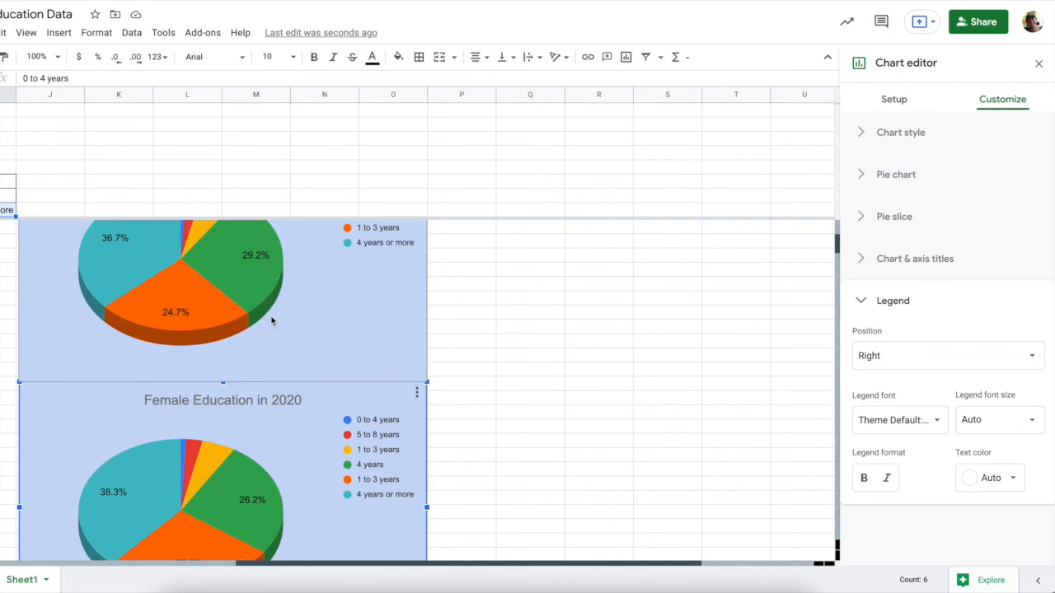
scroll(95, 330, down, 3)
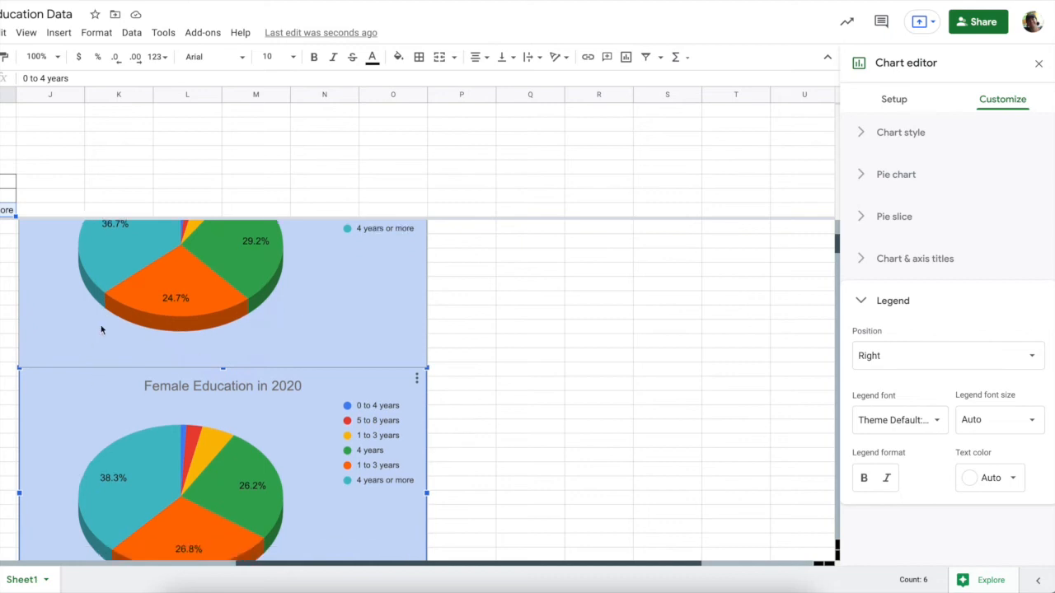
mouse_move(118, 478)
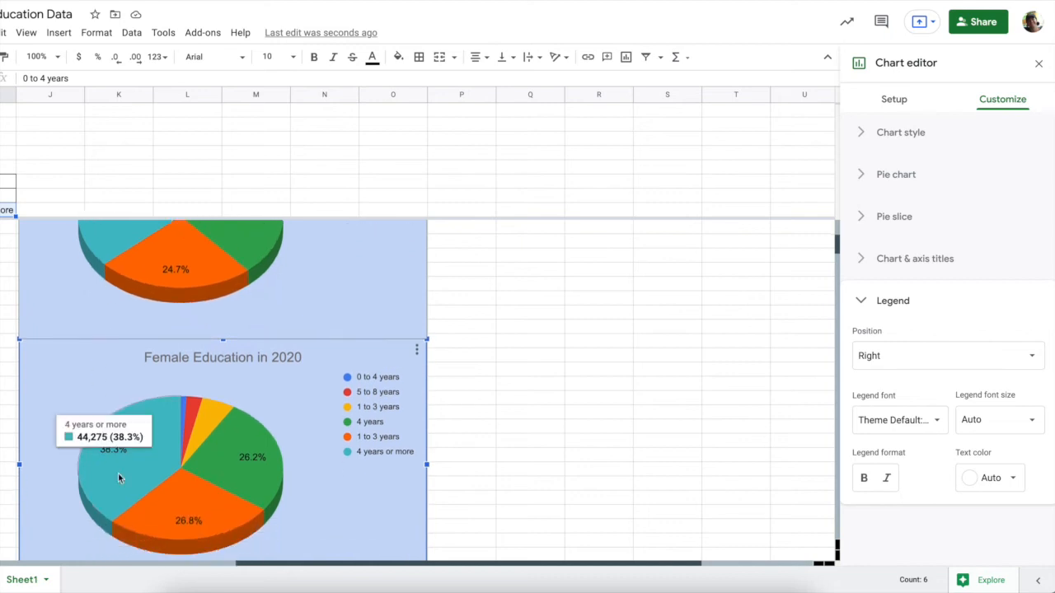
mouse_move(161, 492)
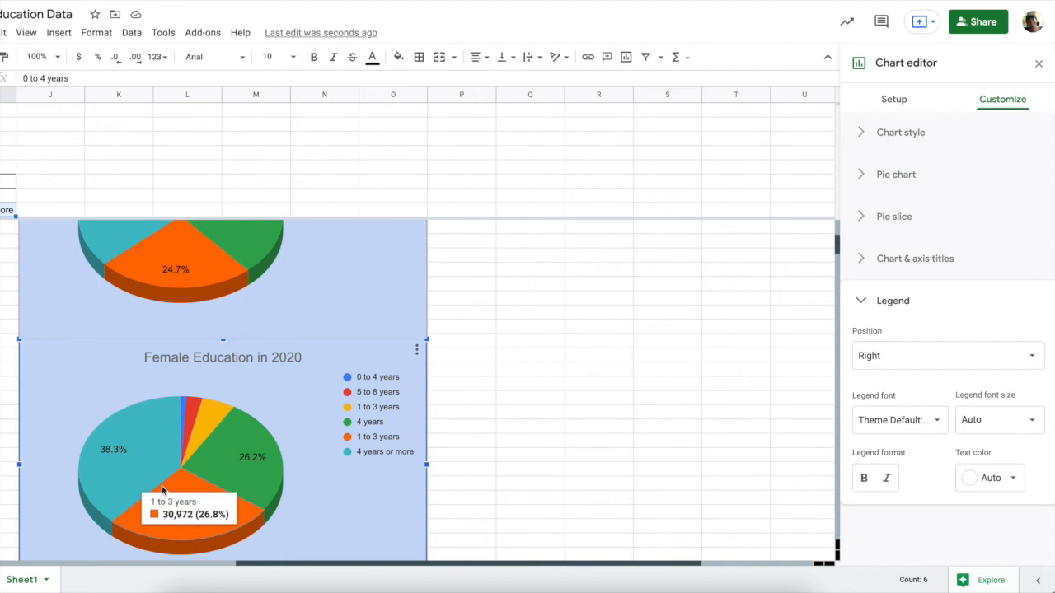
click(486, 431)
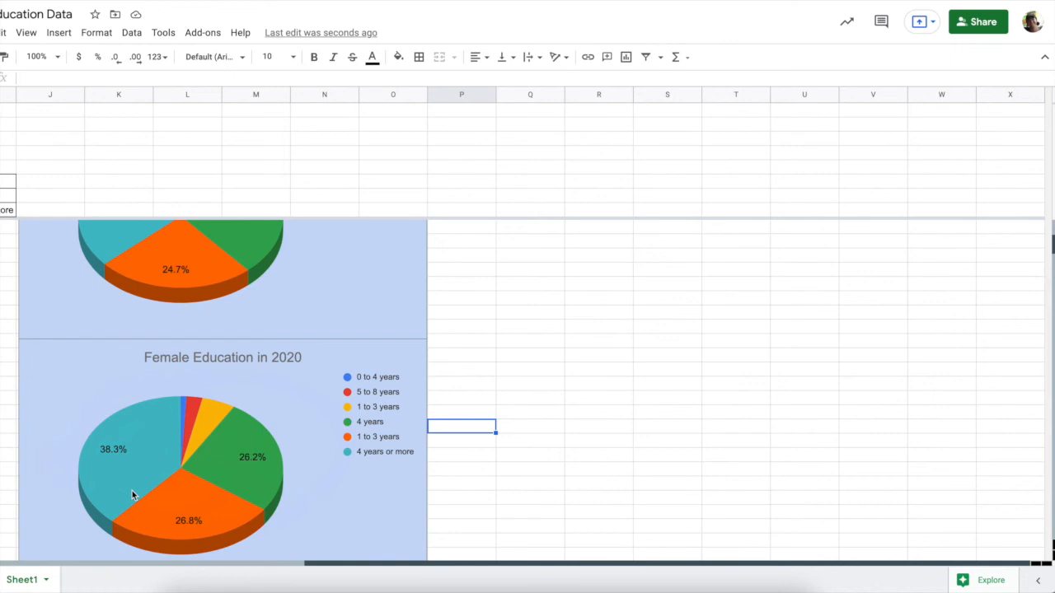
scroll(132, 494, left, 2)
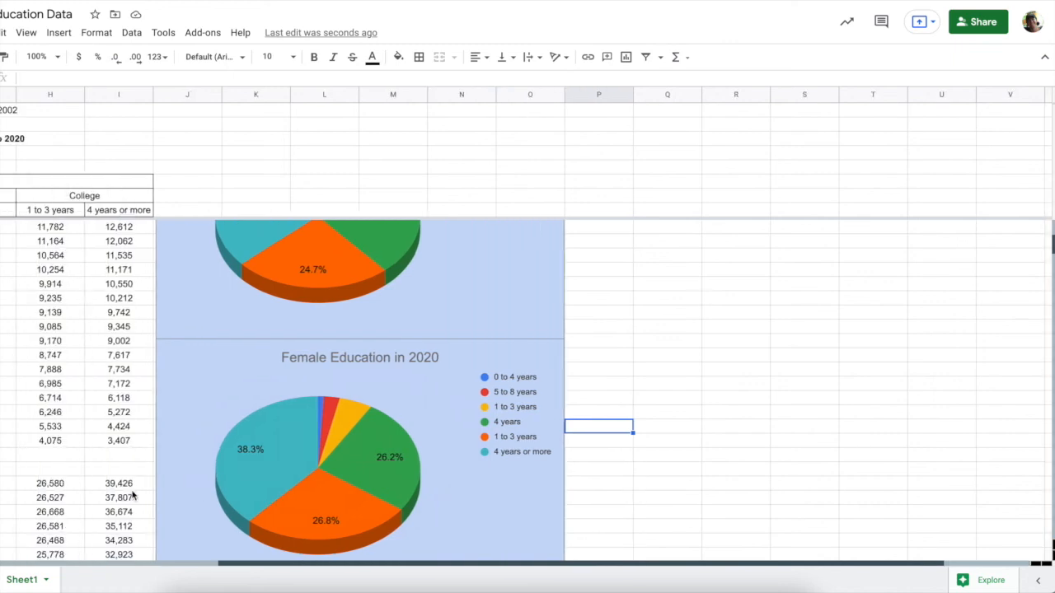
scroll(132, 495, left, 4)
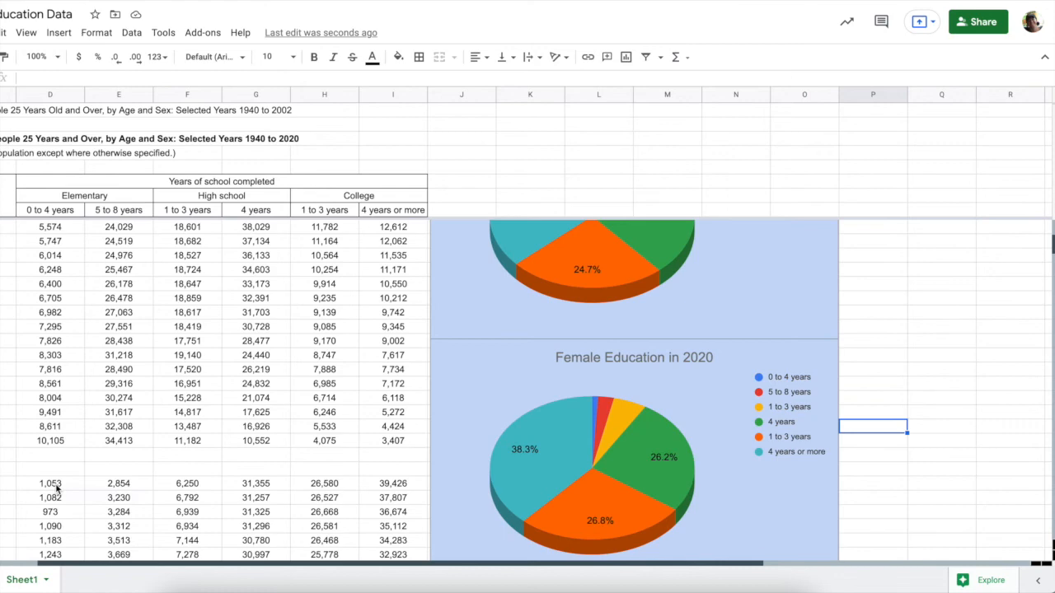
scroll(56, 489, up, 10)
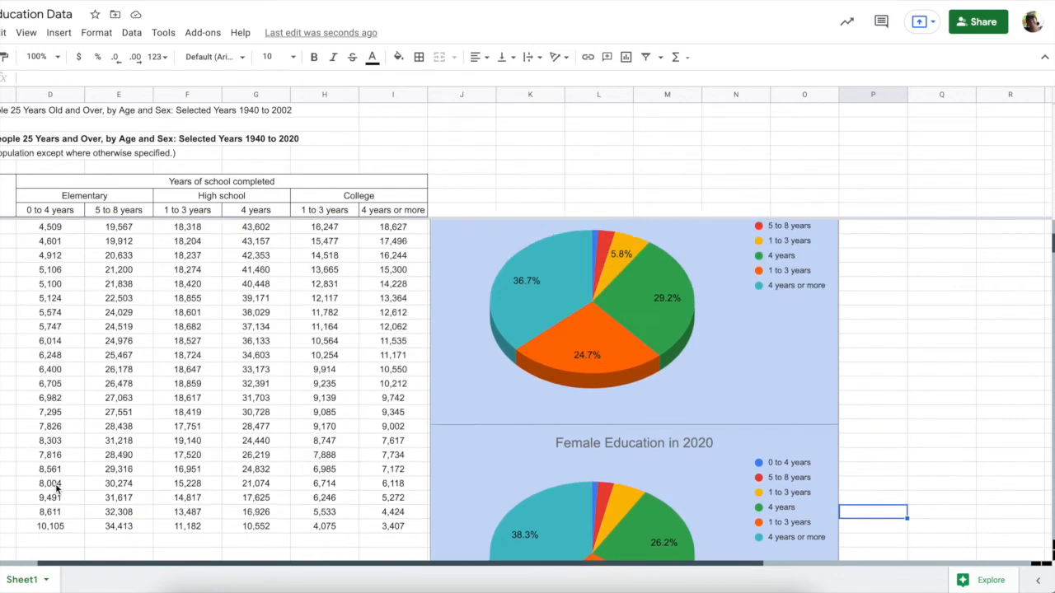
scroll(56, 489, left, 2)
Select D–I of the Male 2020 row, then add D–I of the Female 2020 row
scroll(56, 488, down, 15)
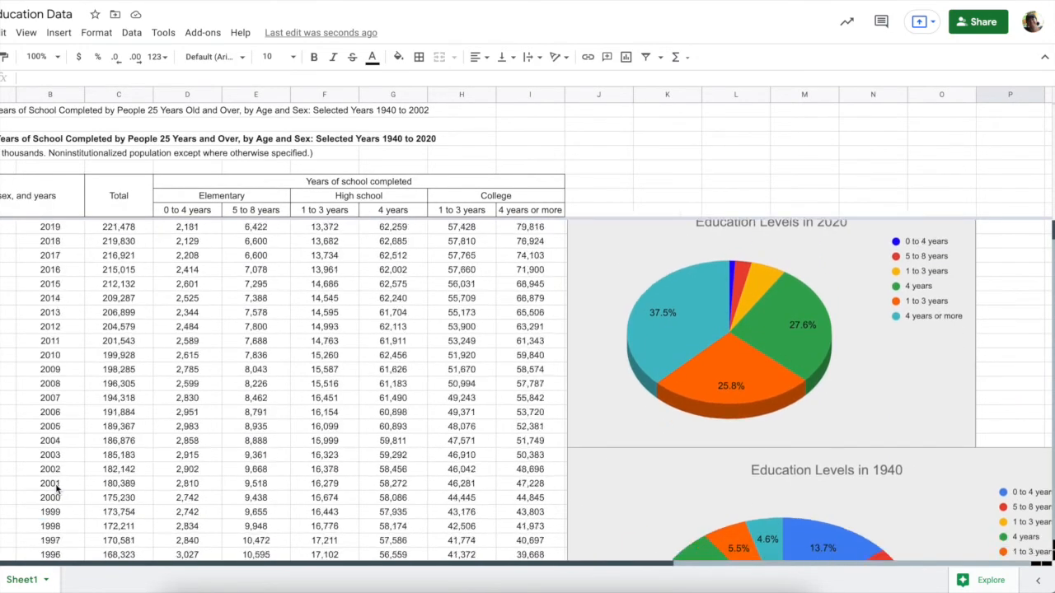
scroll(56, 489, down, 3)
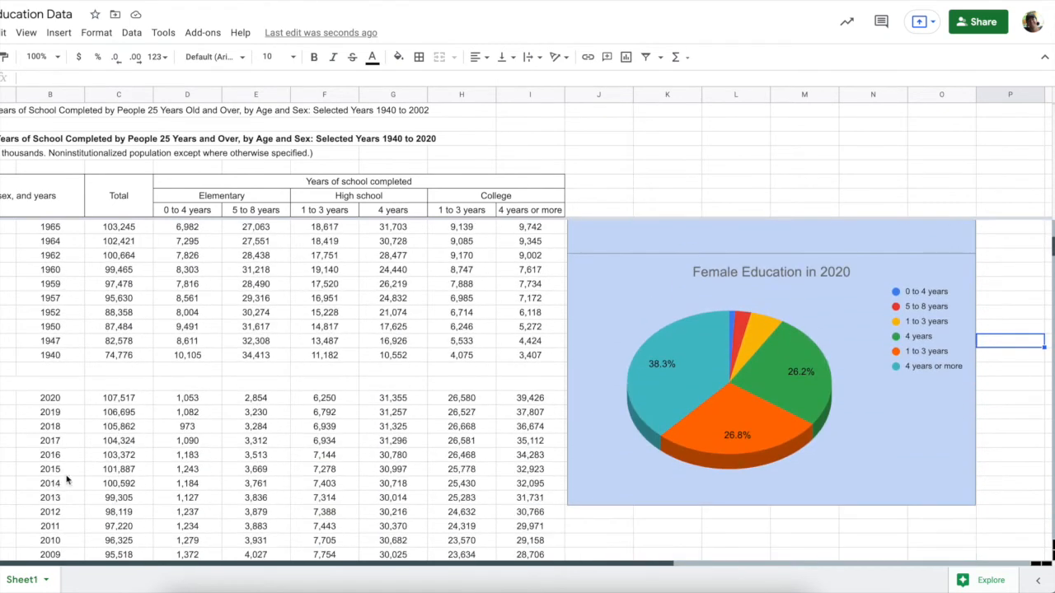
drag(195, 399, 509, 400)
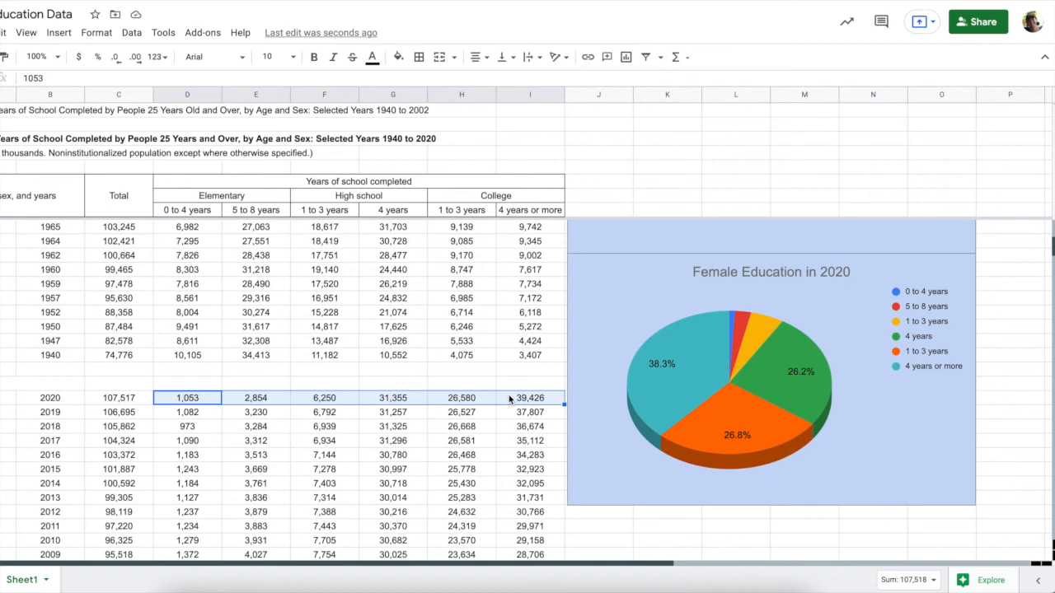
scroll(495, 445, down, 10)
scroll(494, 445, down, 13)
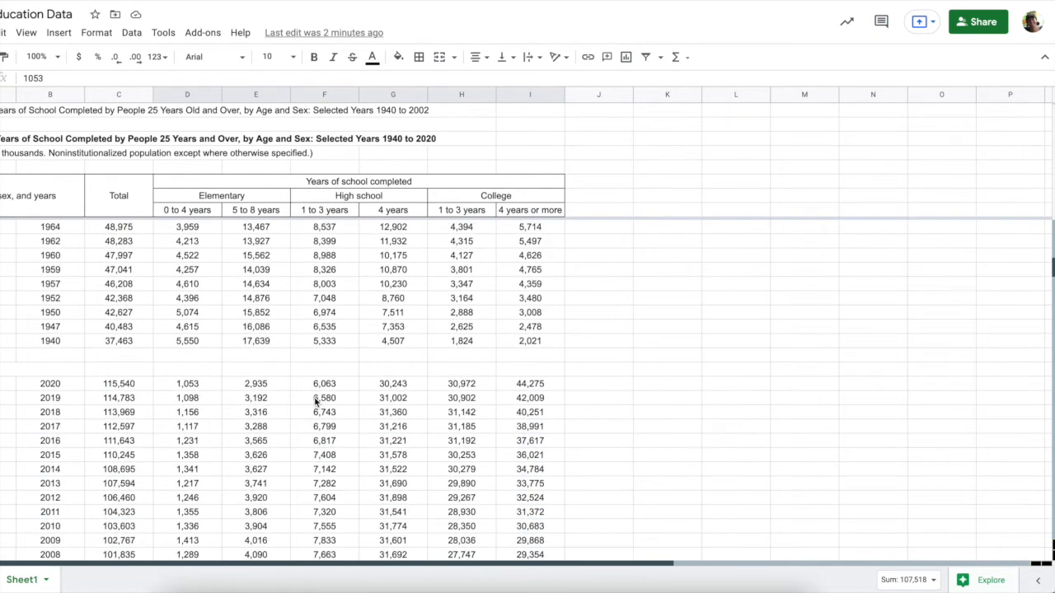
drag(199, 386, 522, 388)
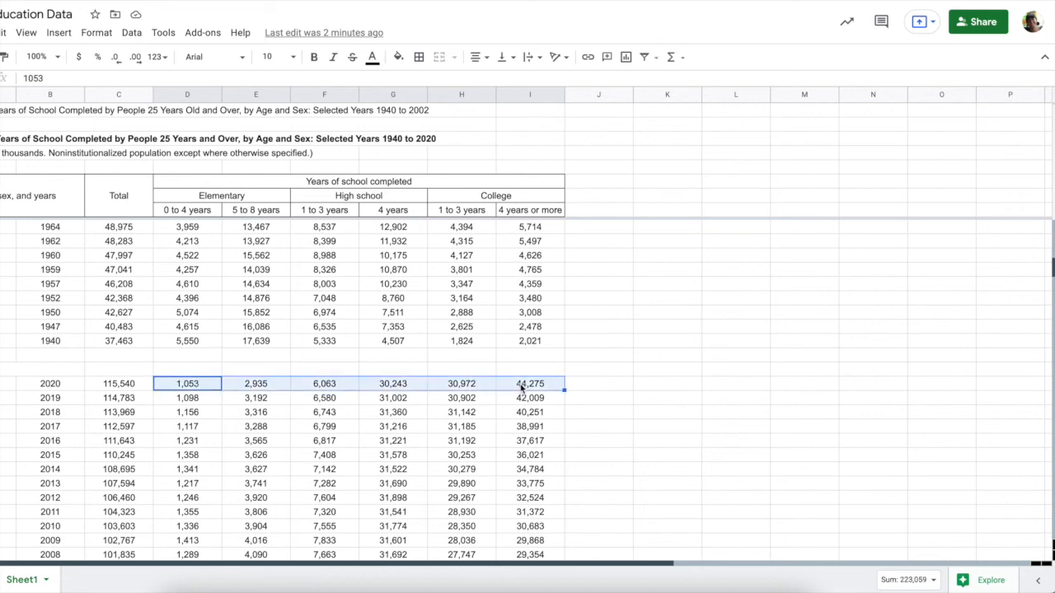
scroll(522, 388, up, 14)
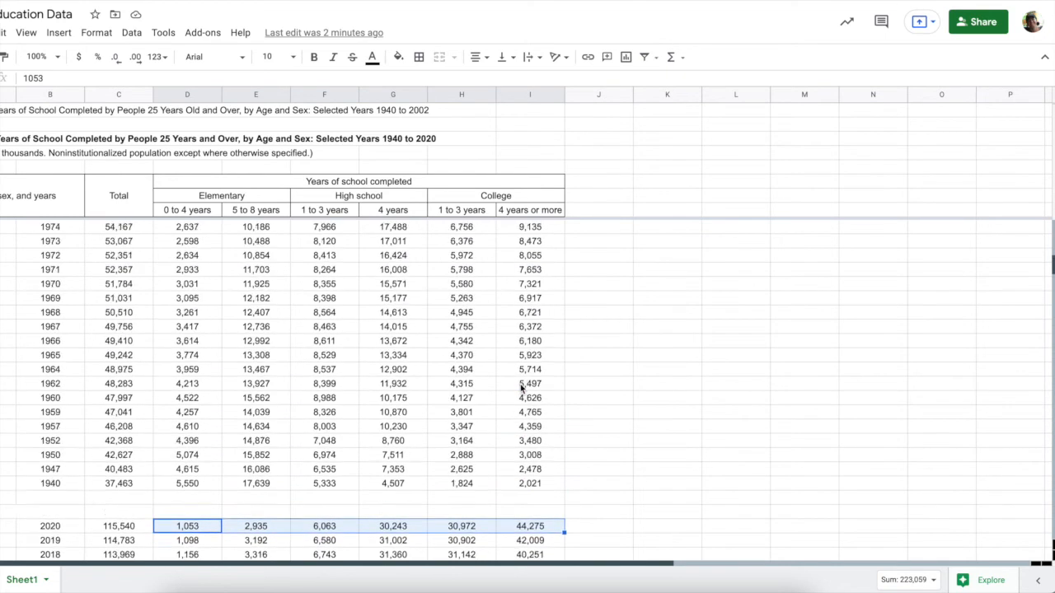
scroll(521, 388, up, 6)
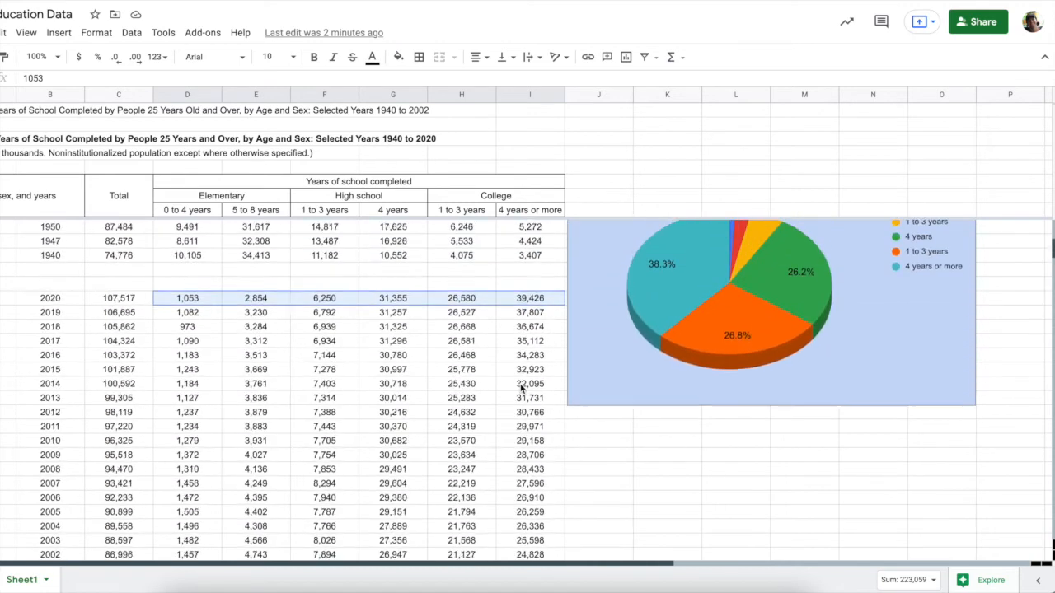
Insert a chart from D77:I77 and D144:I144, move it lower, and combine ranges vertically
click(625, 58)
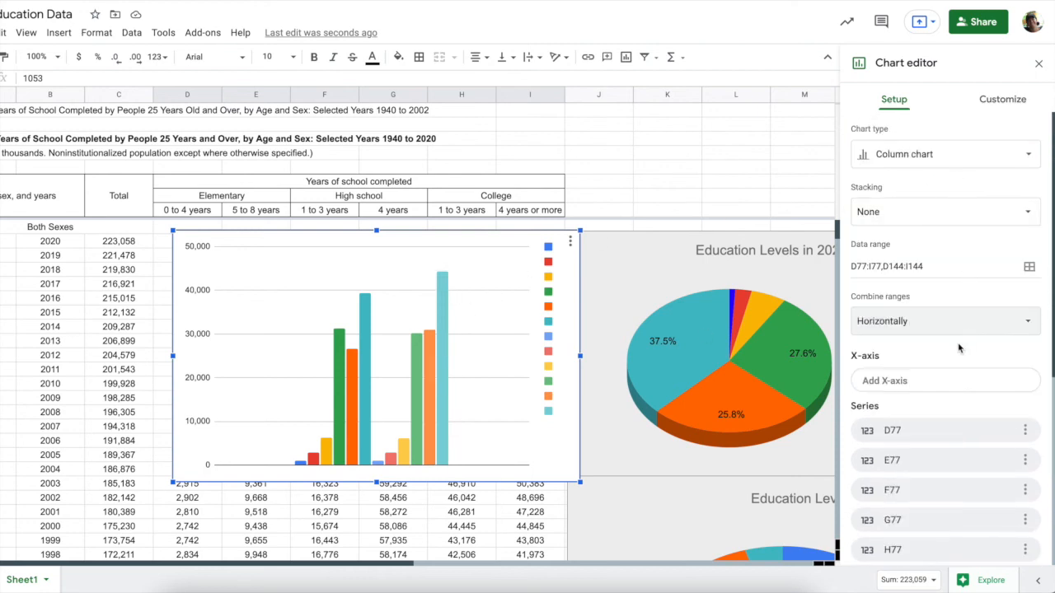
scroll(958, 348, down, 1)
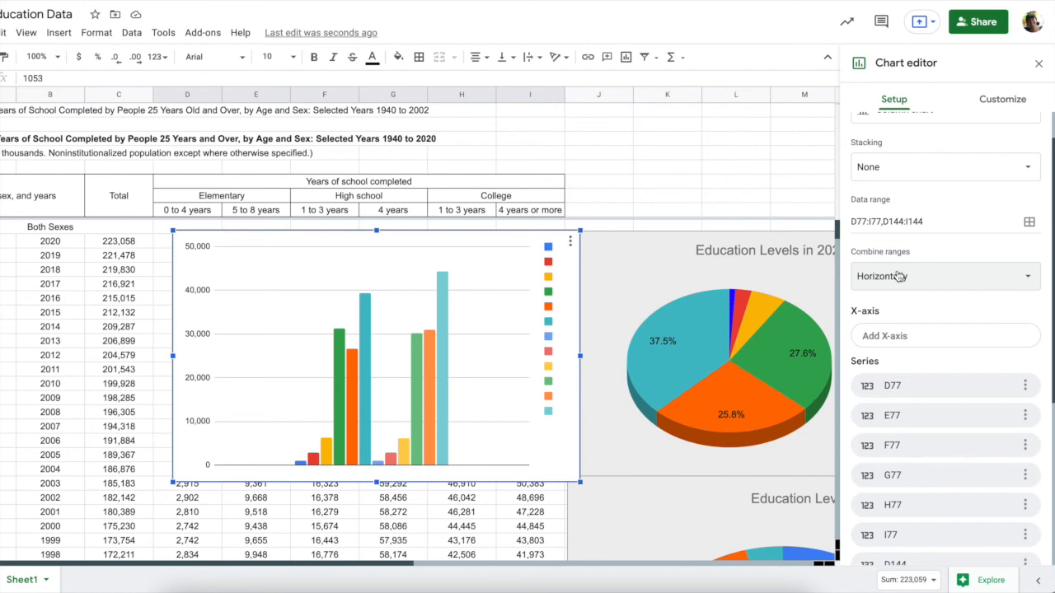
drag(497, 275, 487, 344)
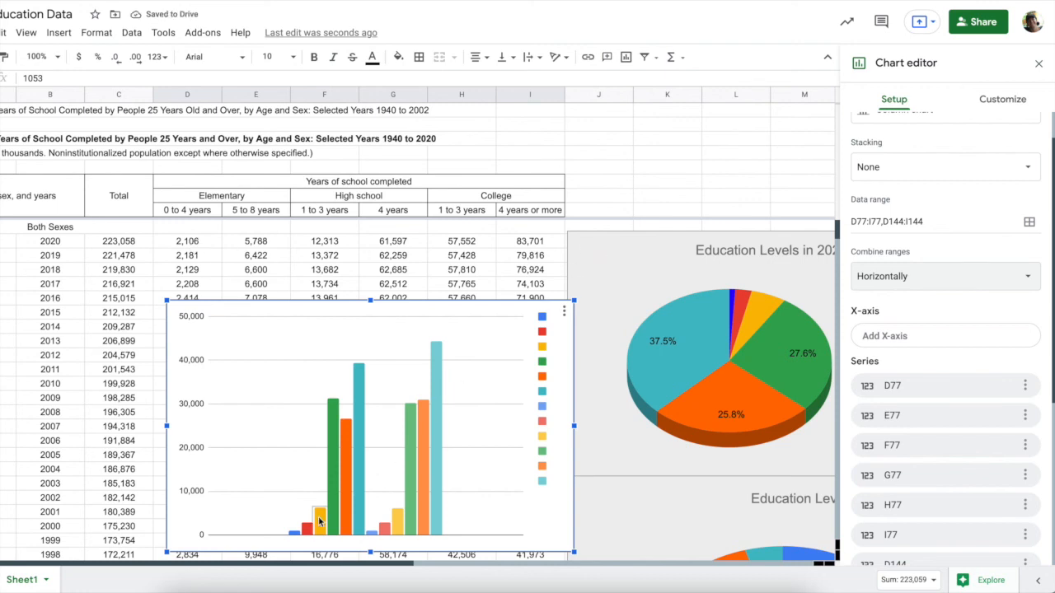
scroll(362, 519, down, 1)
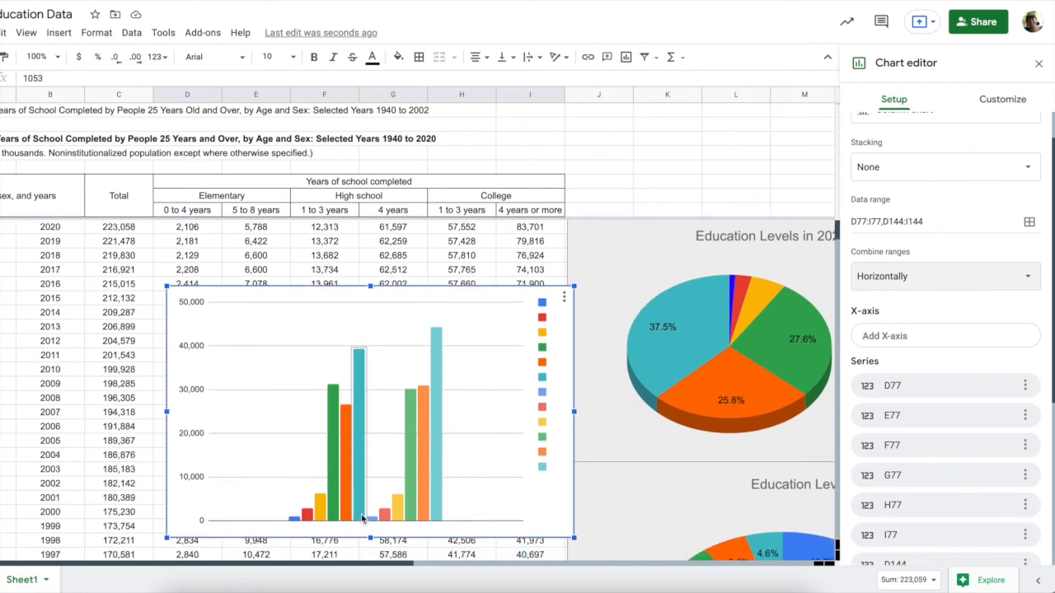
scroll(362, 519, down, 2)
click(903, 280)
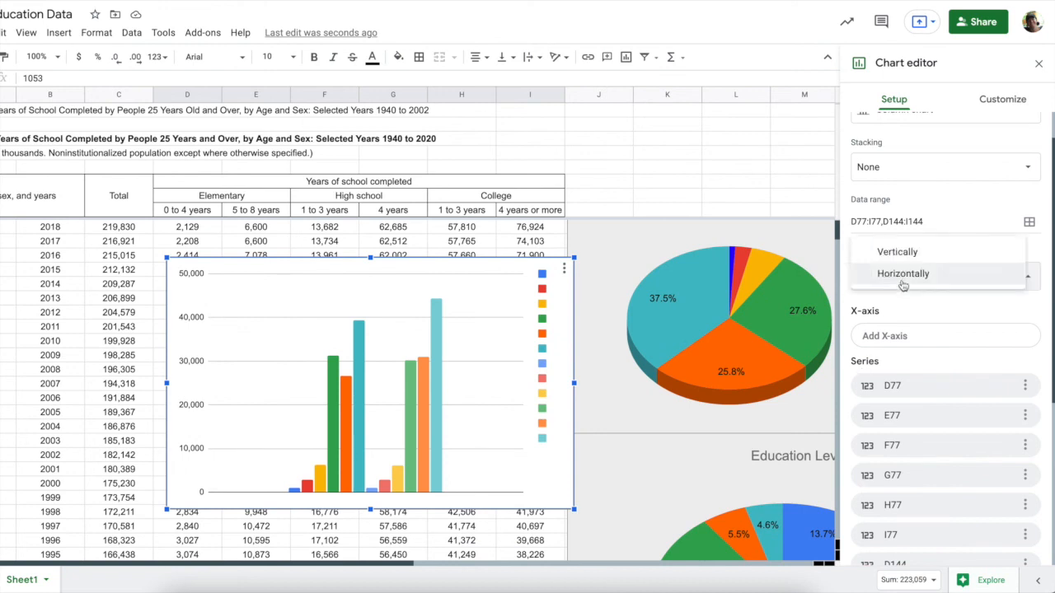
click(904, 253)
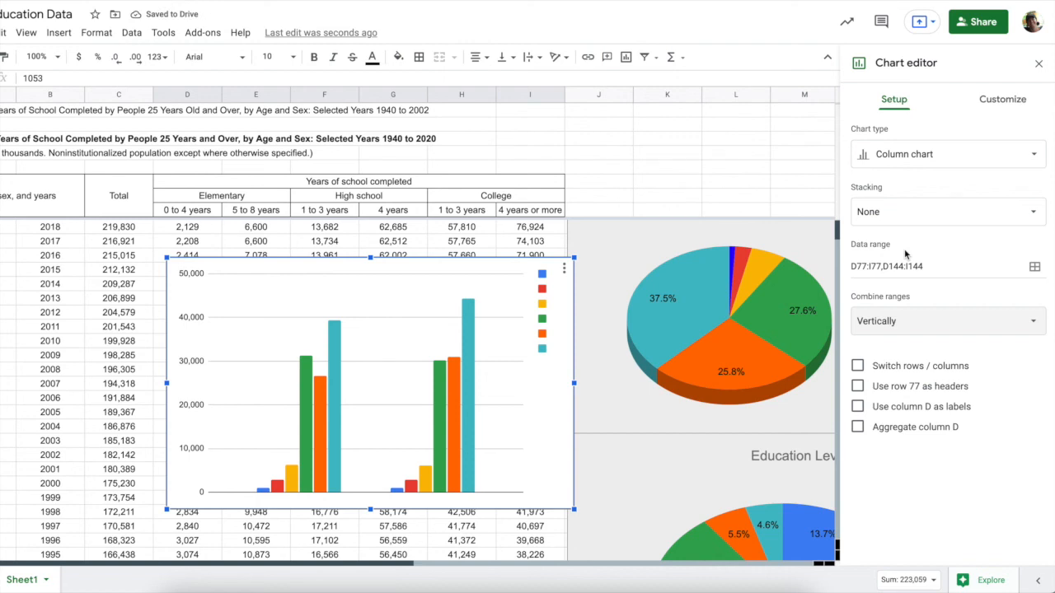
Switch rows/columns to group bars by education level, with D8:I8 as x-axis labels
click(860, 368)
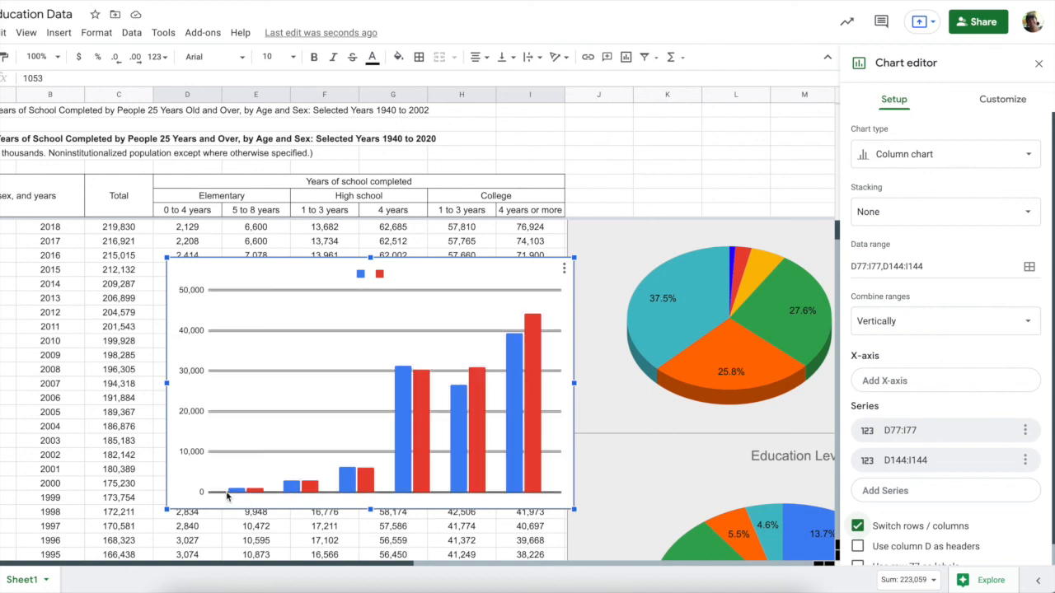
scroll(926, 452, down, 1)
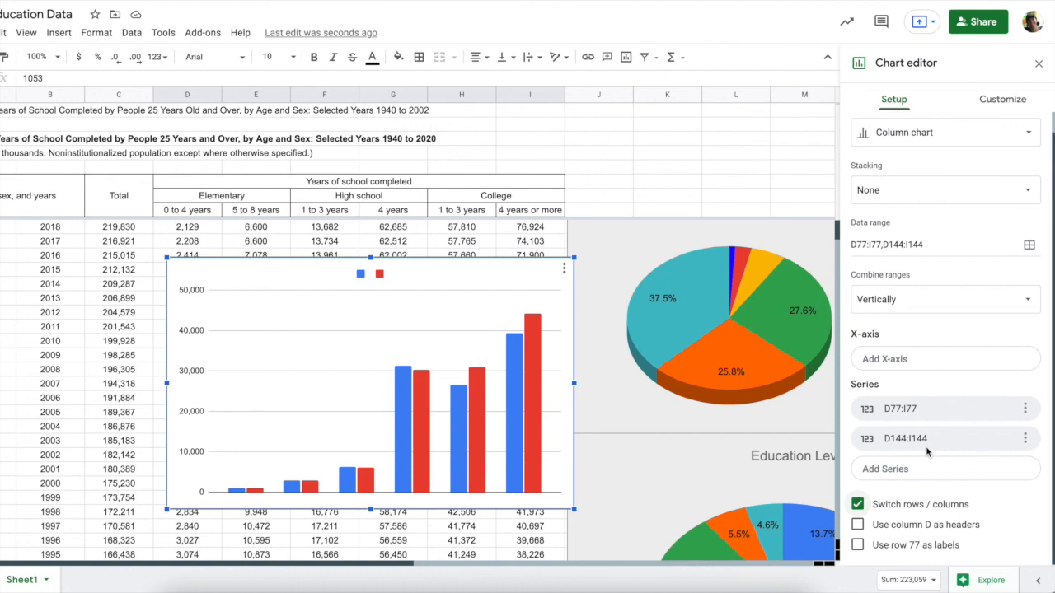
click(937, 361)
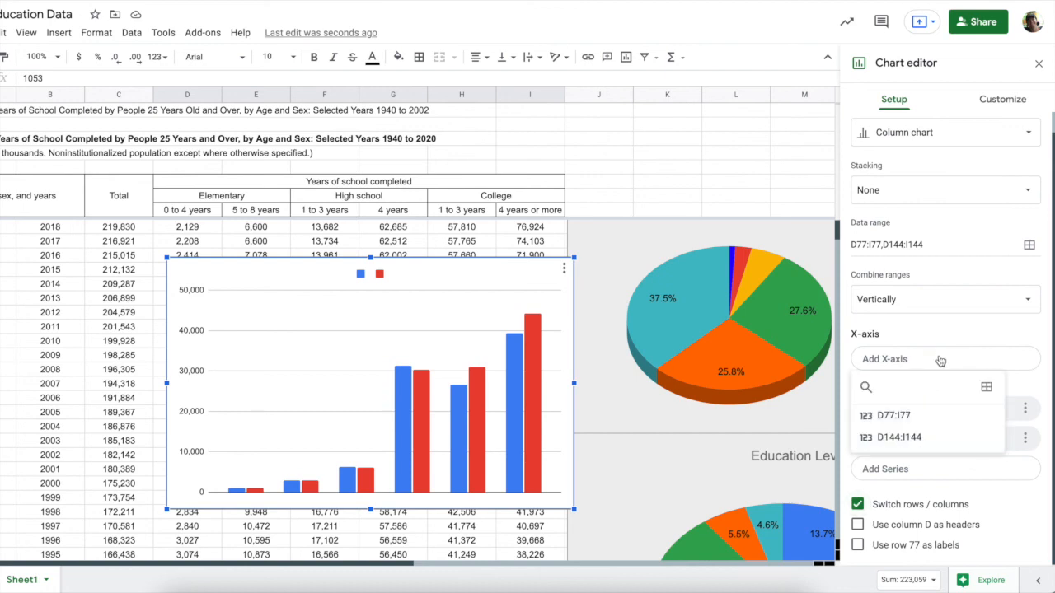
click(987, 386)
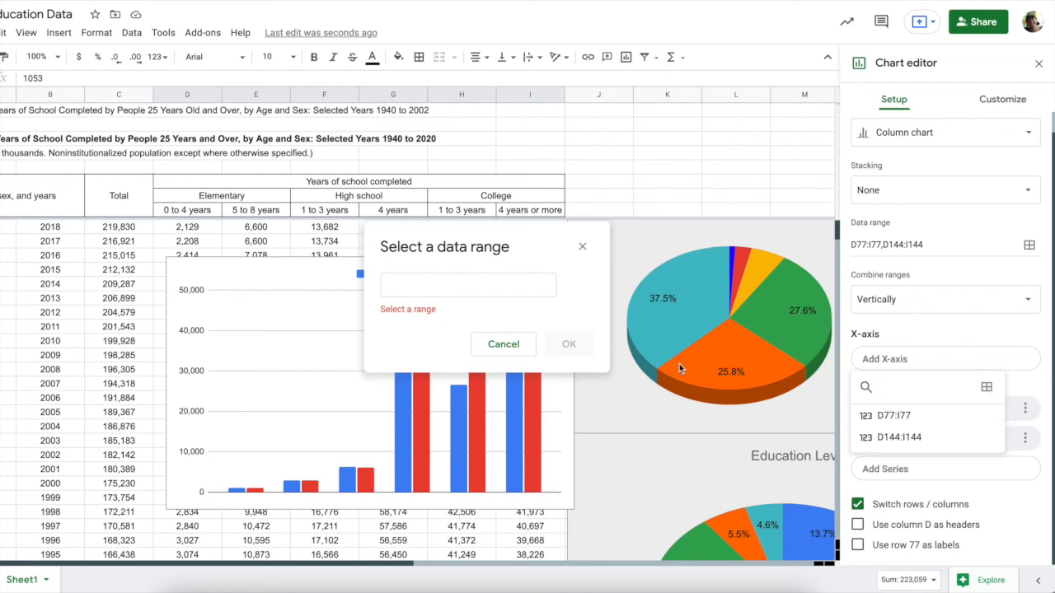
drag(191, 211, 515, 215)
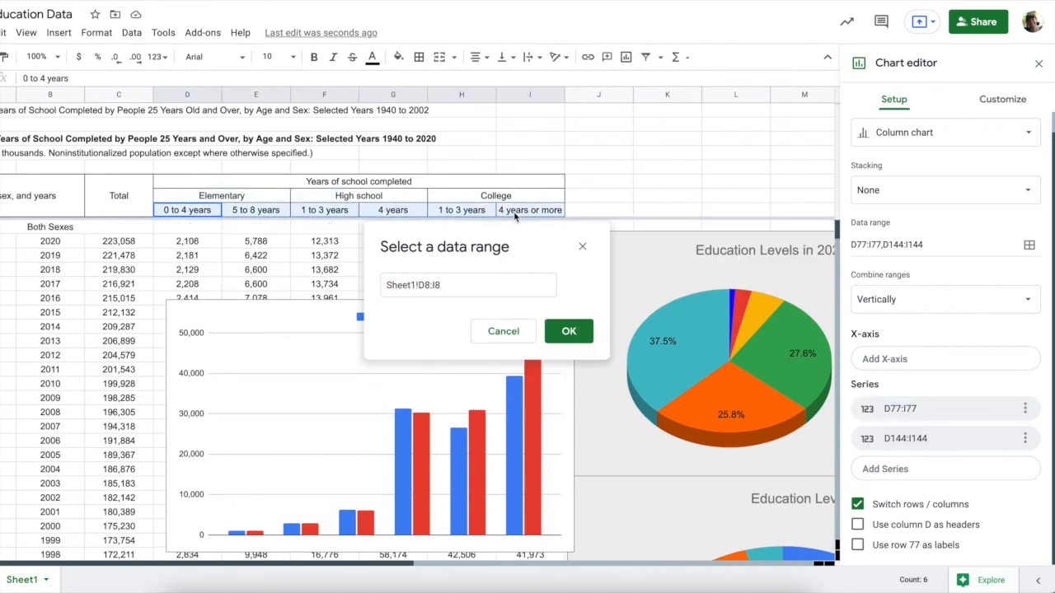
click(569, 330)
Select the column chart's legend to bring up its customization settings
scroll(473, 450, down, 1)
scroll(474, 450, down, 1)
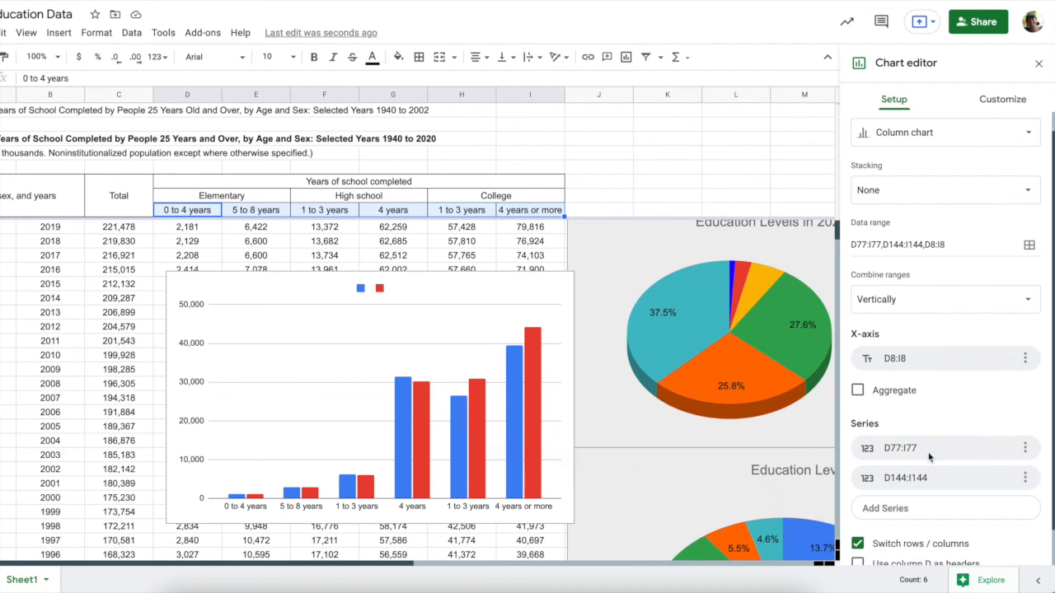
scroll(929, 457, down, 1)
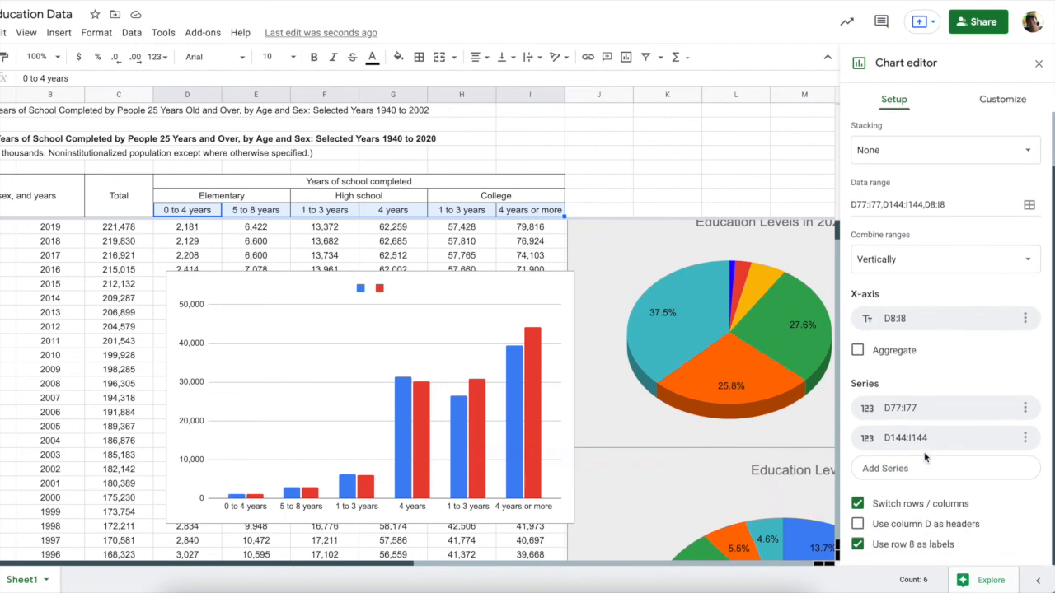
click(359, 288)
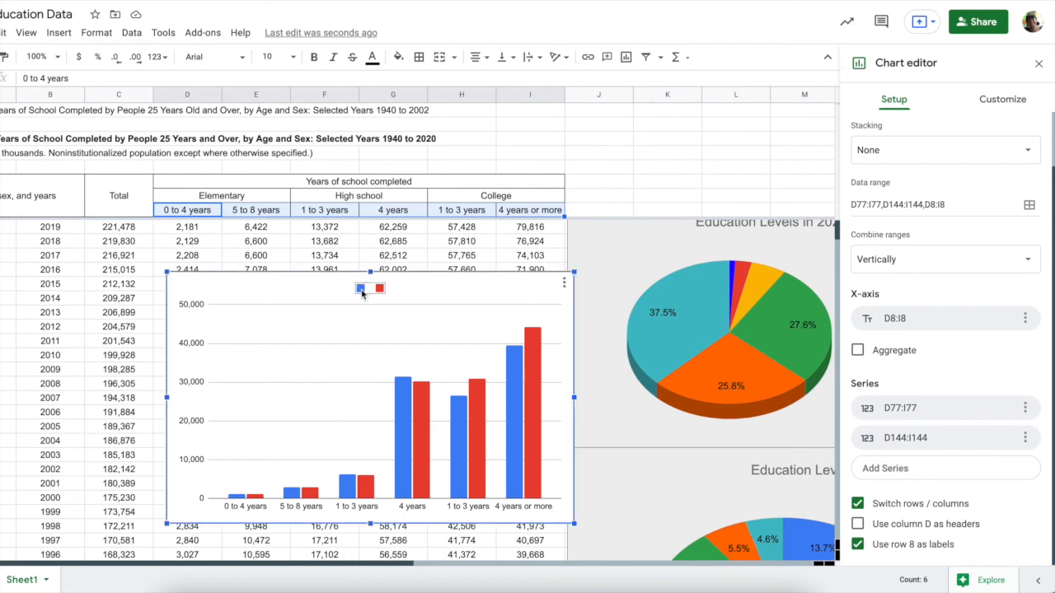
click(359, 289)
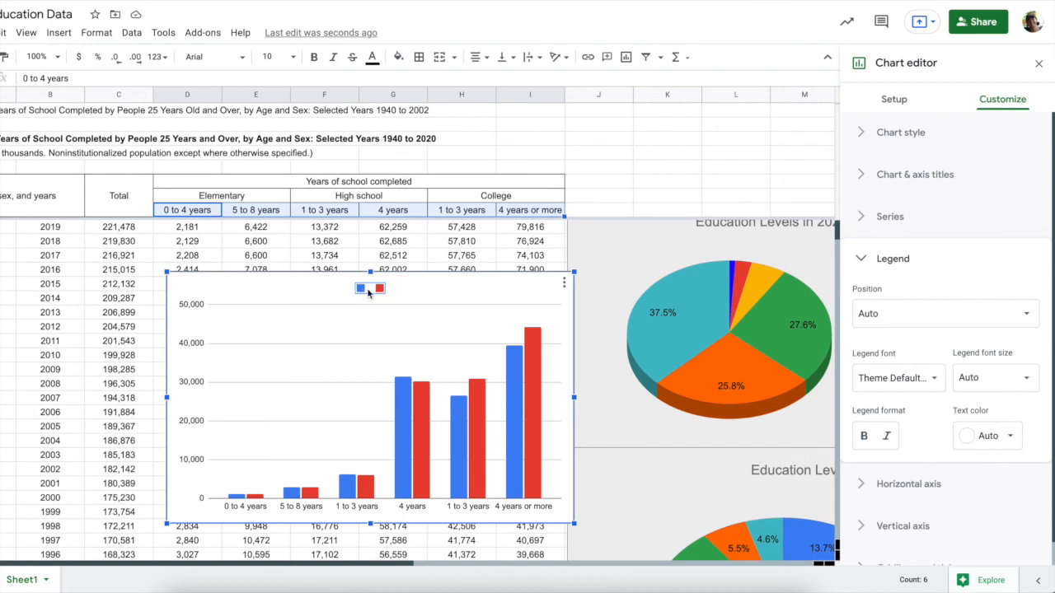
Rename the legend entries to Male (blue) and Female (red), then move the chart off the table
double_click(367, 290)
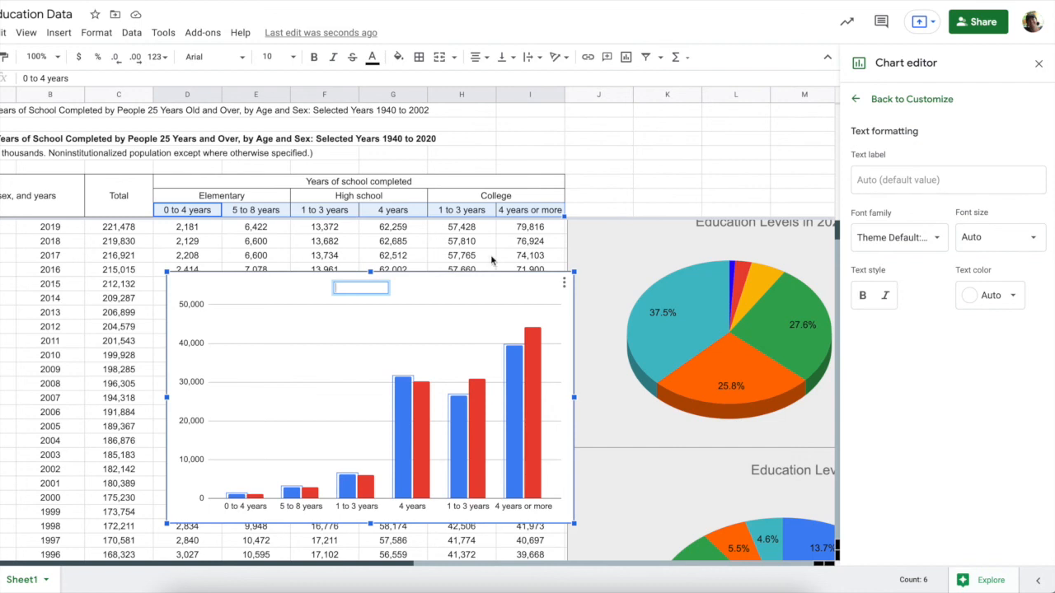
click(891, 183)
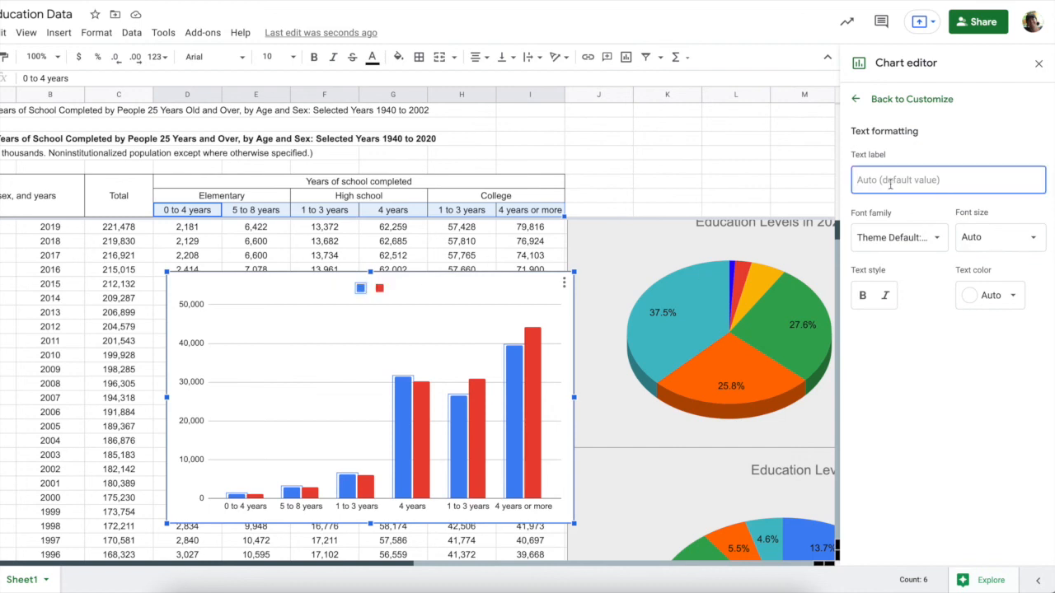
text(N)
key(BackSpace)
text(Male)
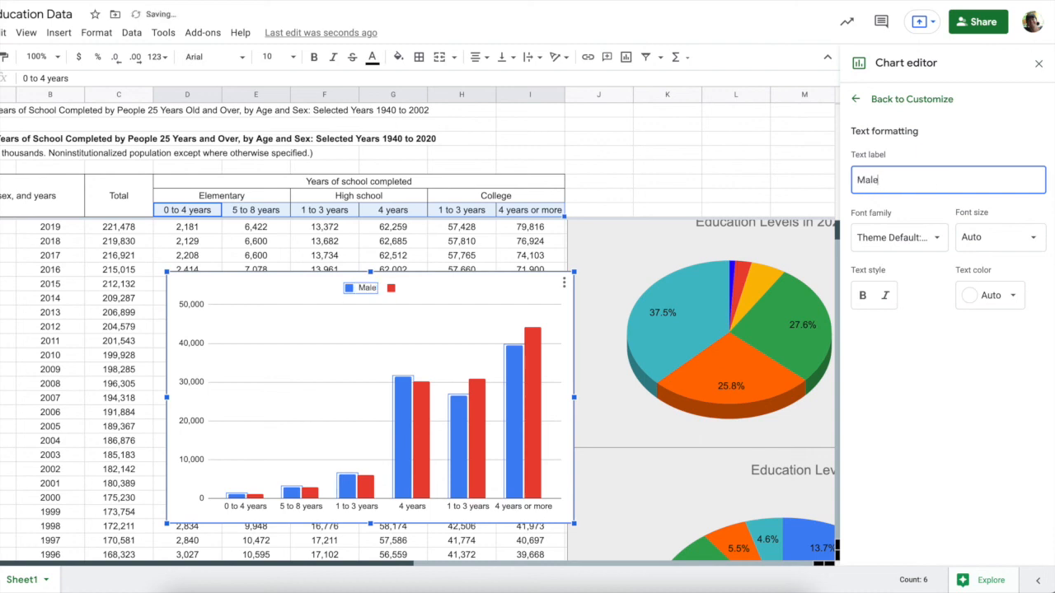
click(393, 288)
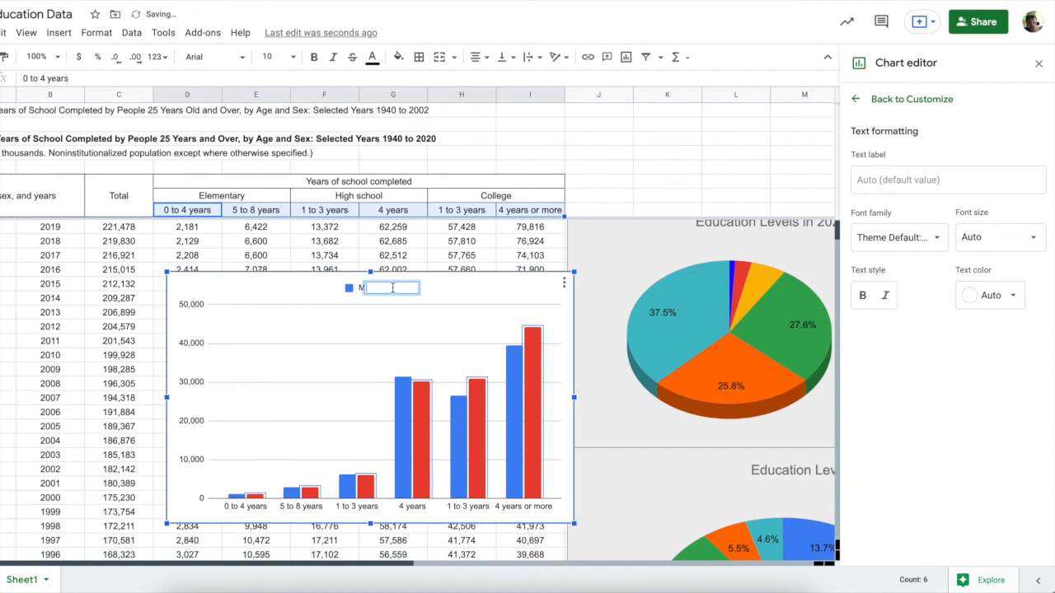
click(857, 183)
text(Fem)
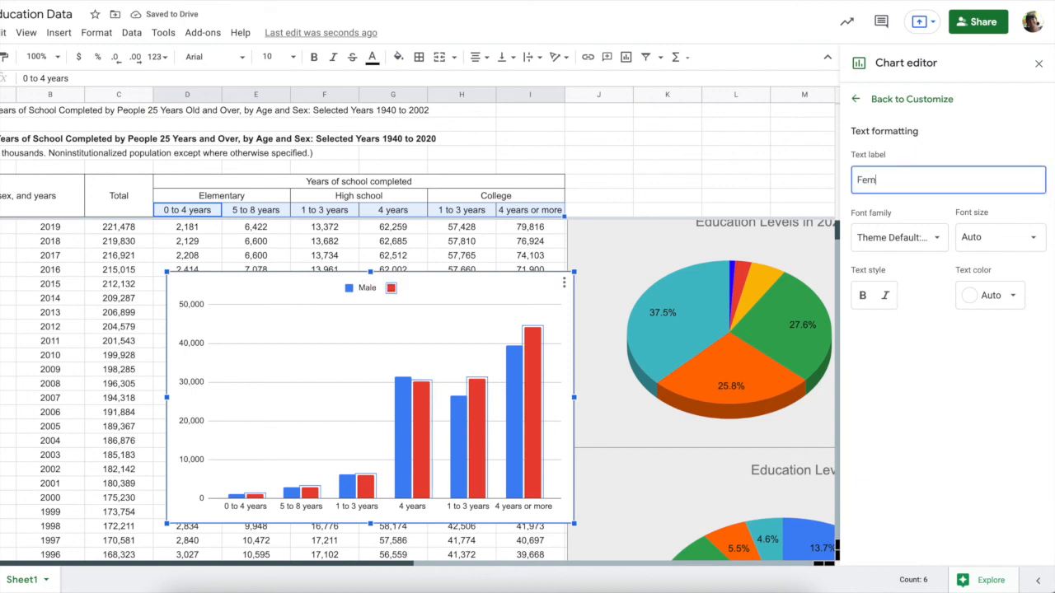
text(ale)
click(980, 385)
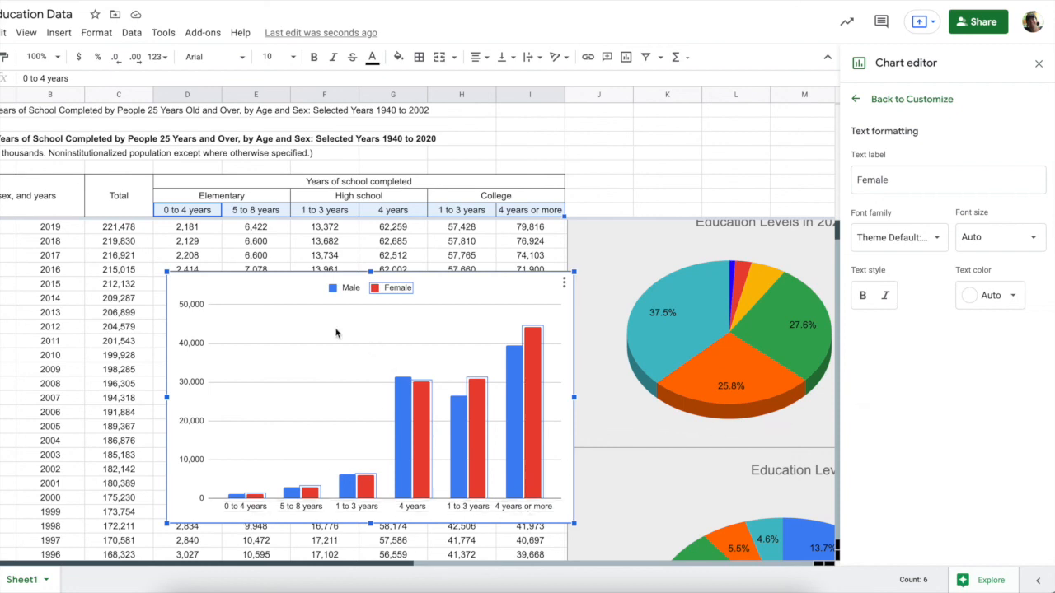
drag(318, 320, 605, 450)
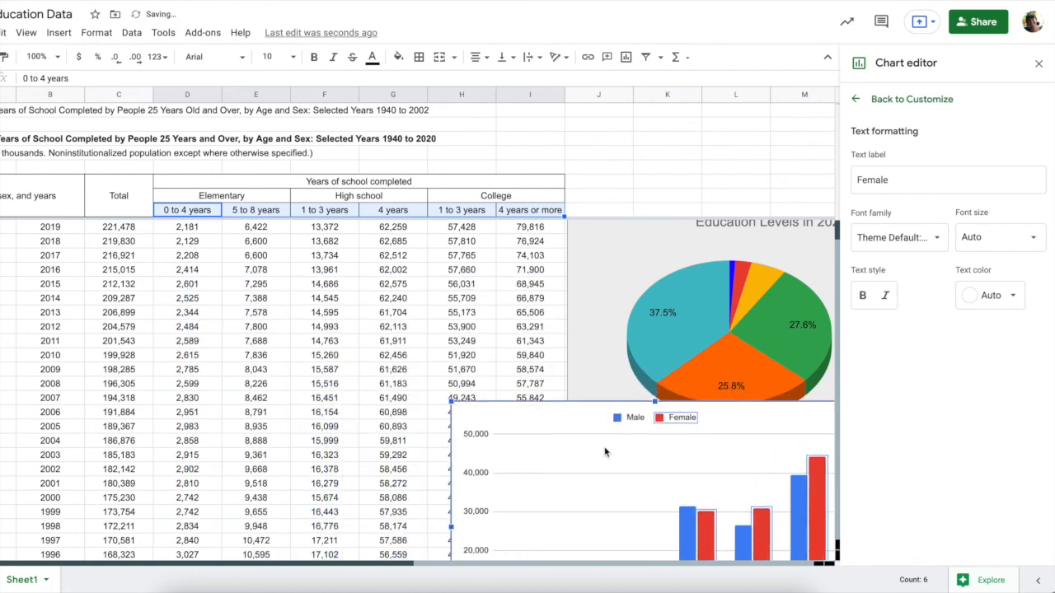
Drag the Male vs Female column chart below the Female Education in 2020 pie
scroll(605, 434, right, 5)
scroll(606, 434, left, 3)
scroll(622, 417, down, 2)
drag(188, 267, 333, 575)
scroll(320, 462, down, 5)
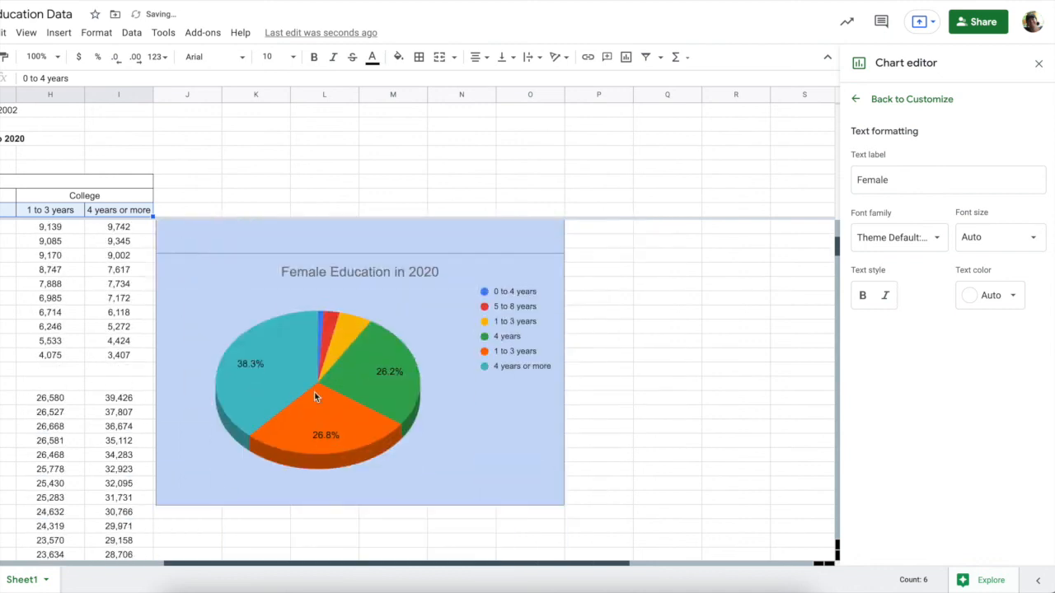
scroll(315, 299, up, 2)
drag(297, 228, 265, 544)
scroll(274, 372, down, 2)
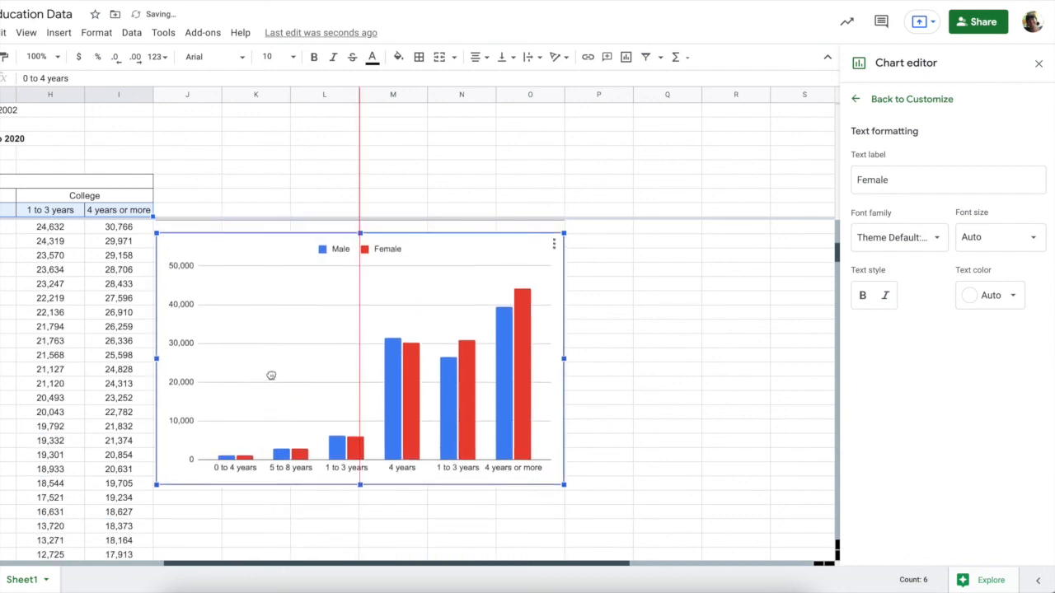
Close the chart editor by clicking an empty cell and return to the top of the sheet
click(602, 384)
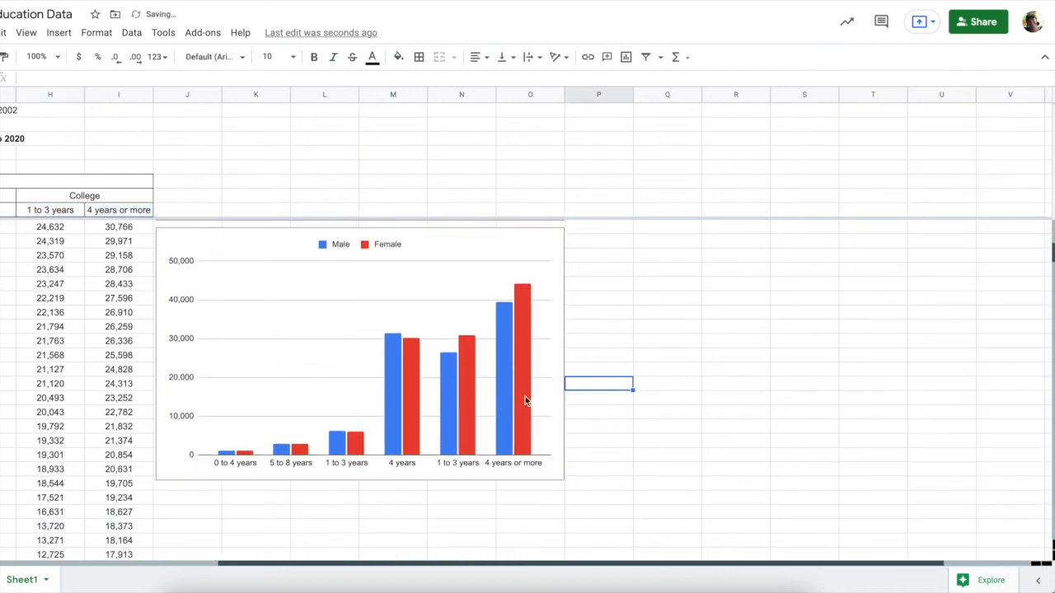
scroll(499, 364, up, 3)
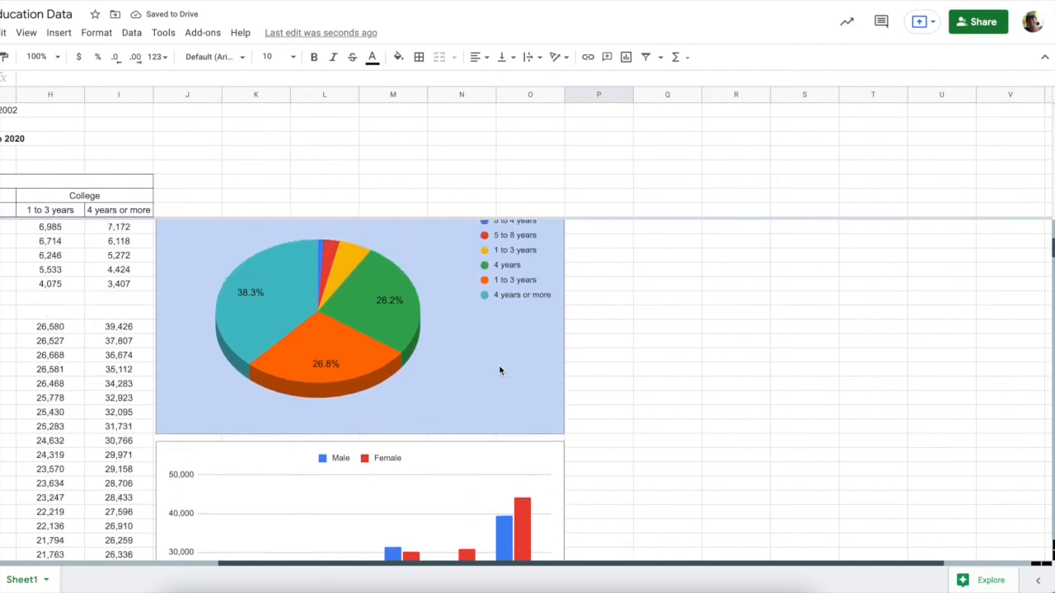
scroll(498, 387, up, 1)
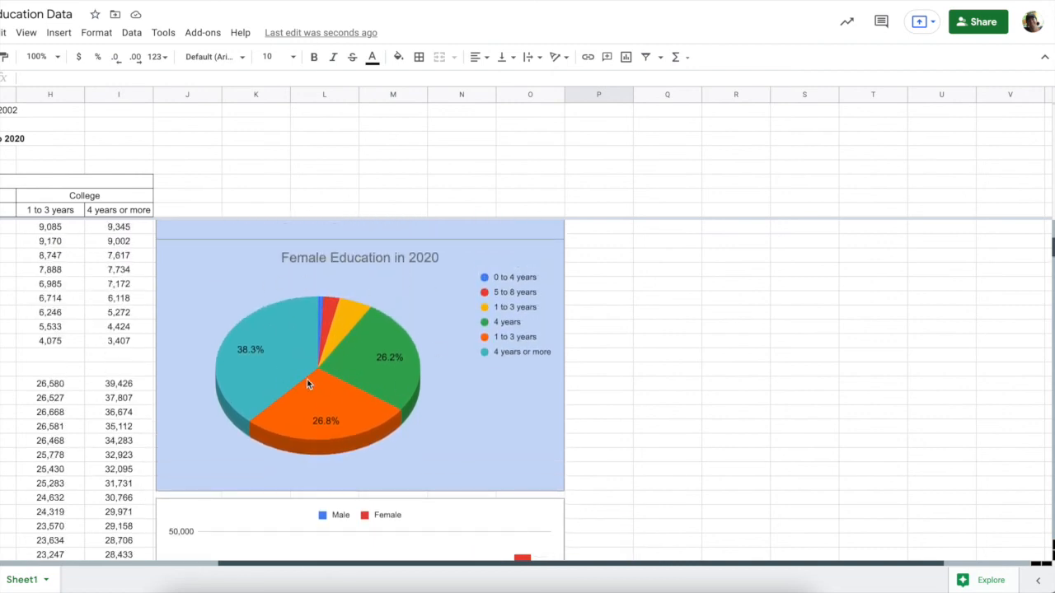
scroll(307, 379, up, 3)
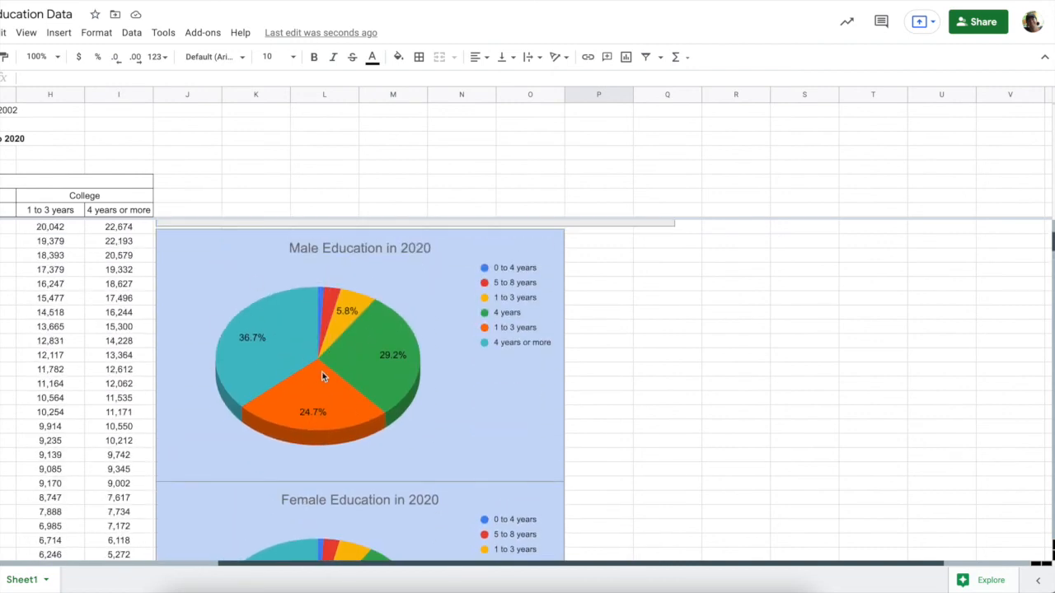
scroll(322, 375, up, 10)
scroll(322, 375, left, 1)
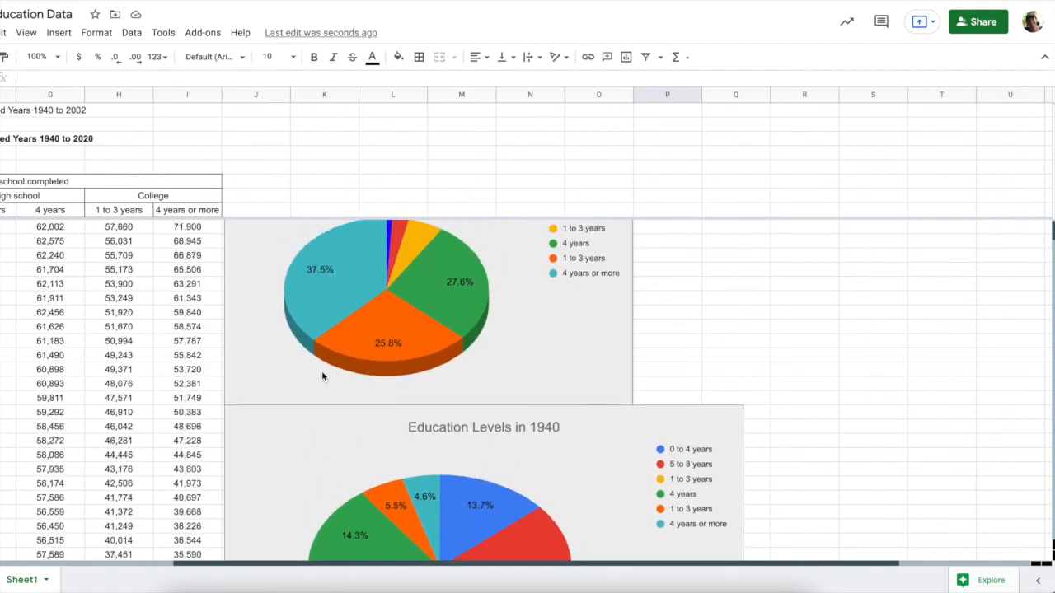
scroll(322, 376, up, 1)
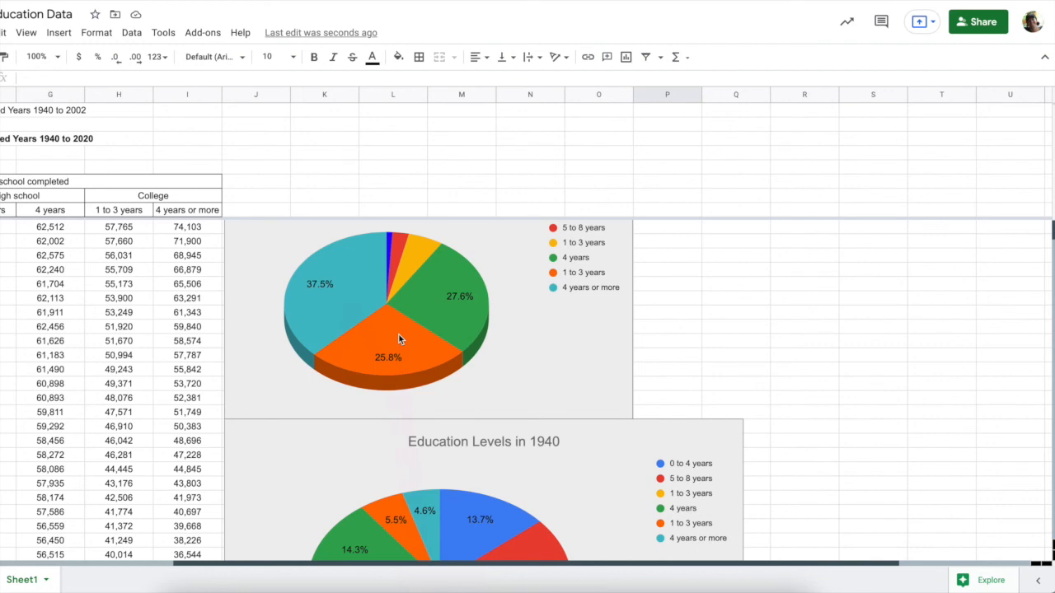
scroll(399, 335, up, 4)
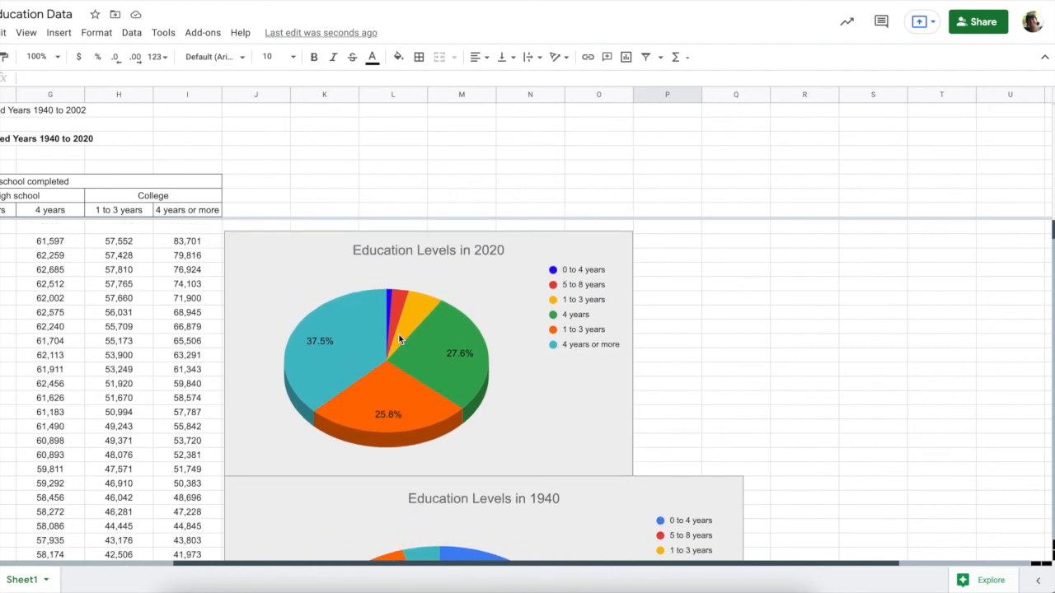
scroll(398, 333, left, 5)
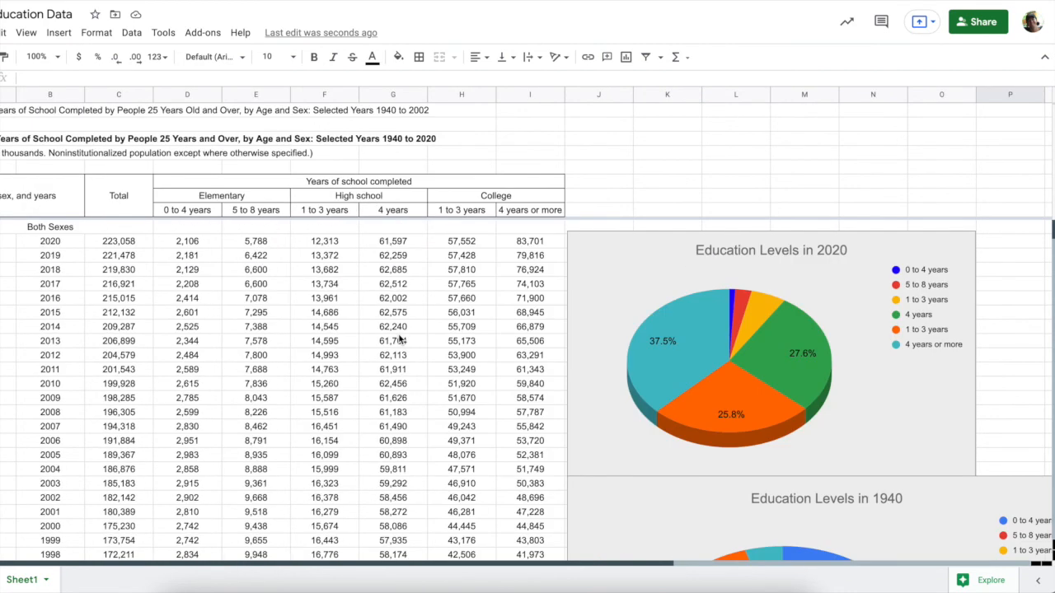